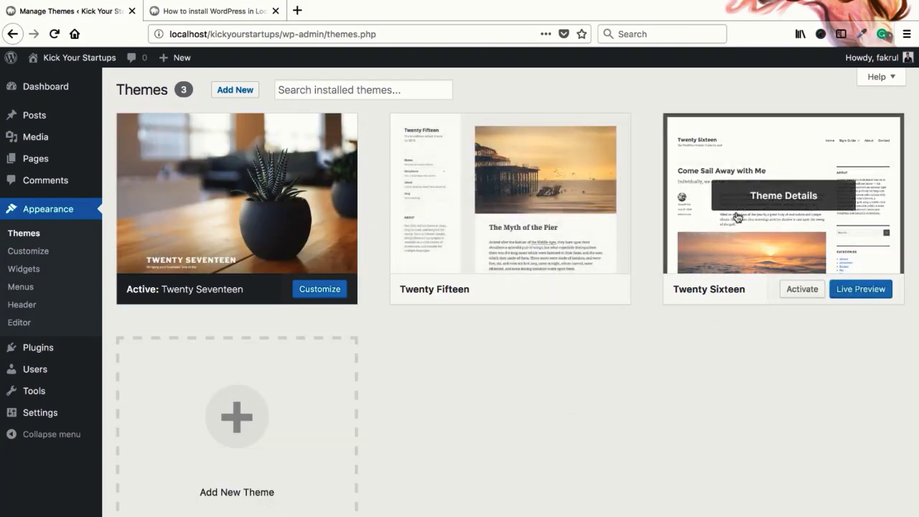
Delete the Twenty Sixteen theme from the installed themes
{"action": "left_click", "coordinate": [789, 203]}
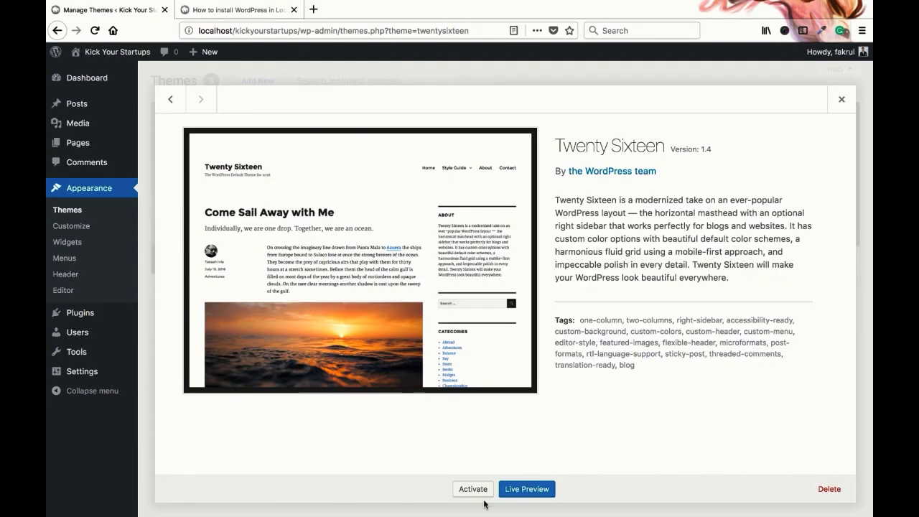
{"action": "left_click", "coordinate": [829, 490]}
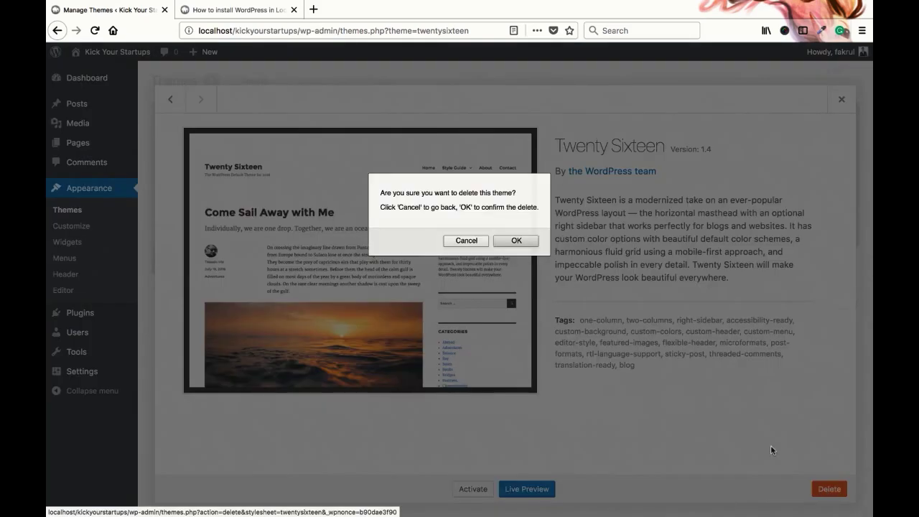
{"action": "left_click", "coordinate": [523, 244]}
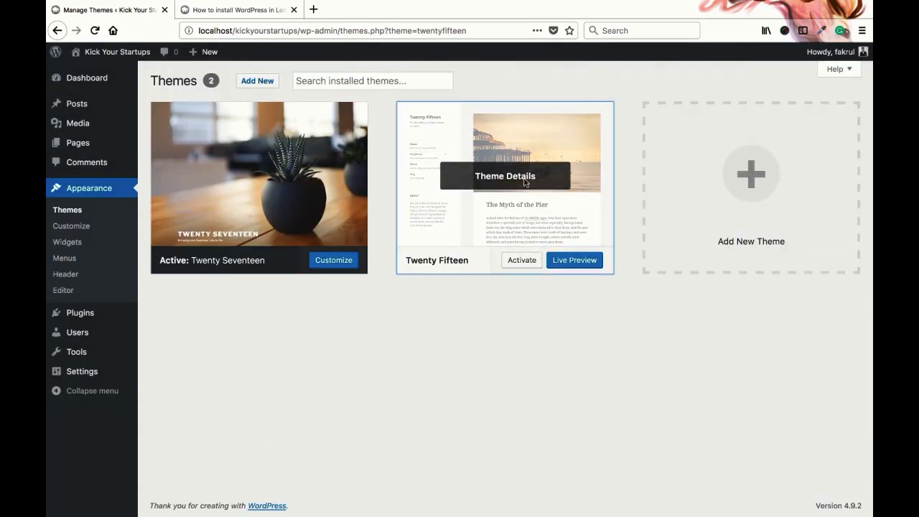
Delete the Twenty Fifteen theme from the installed themes
{"action": "left_click", "coordinate": [525, 183]}
{"action": "left_click", "coordinate": [829, 489]}
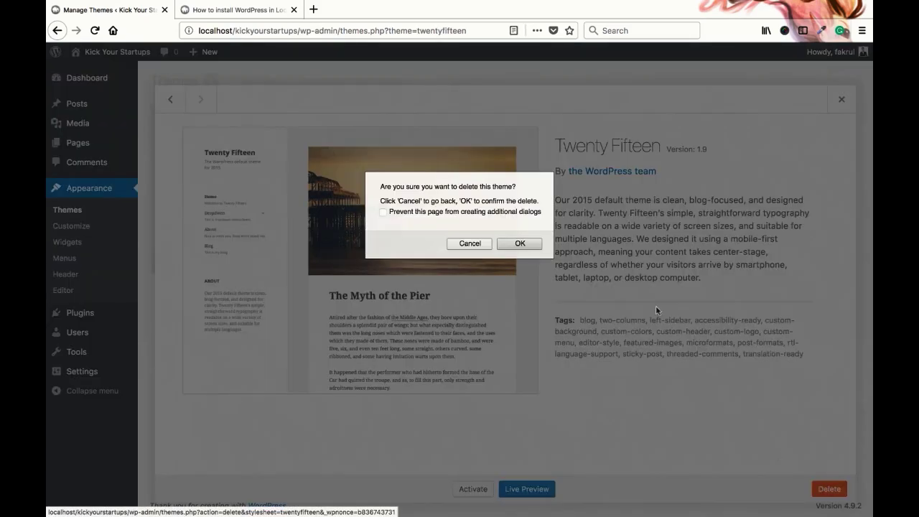
{"action": "left_click", "coordinate": [519, 245]}
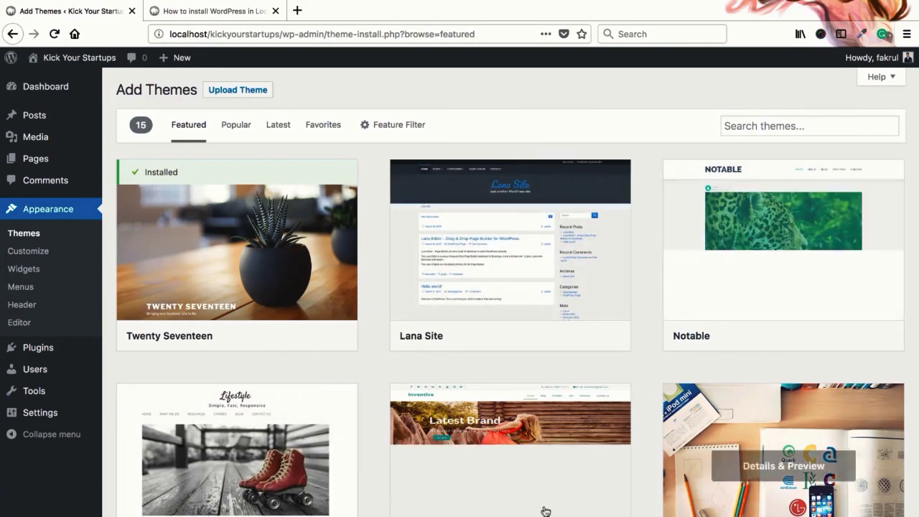
Look through the featured themes offered for installation on the Add Themes page
{"action": "scroll", "coordinate": [480, 284], "scroll_direction": "down", "scroll_amount": 4}
{"action": "scroll", "coordinate": [479, 285], "scroll_direction": "up", "scroll_amount": 2}
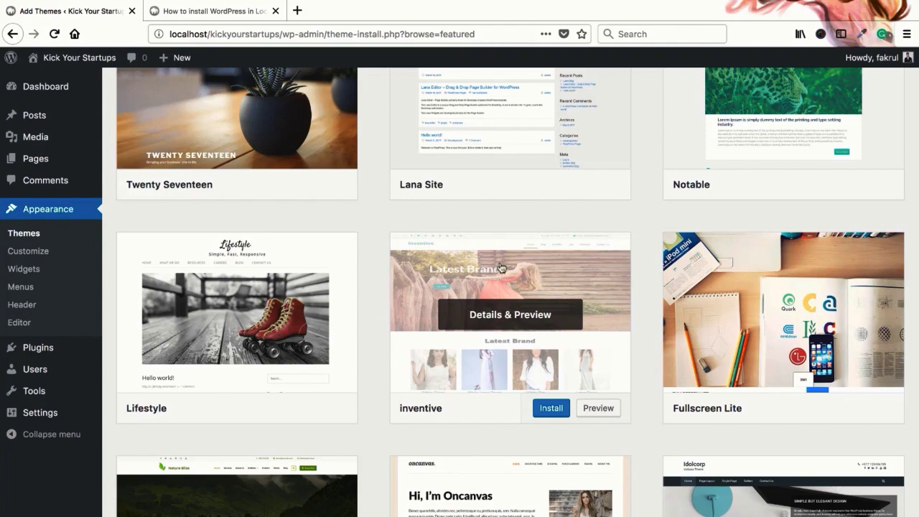
{"action": "scroll", "coordinate": [493, 359], "scroll_direction": "down", "scroll_amount": 3}
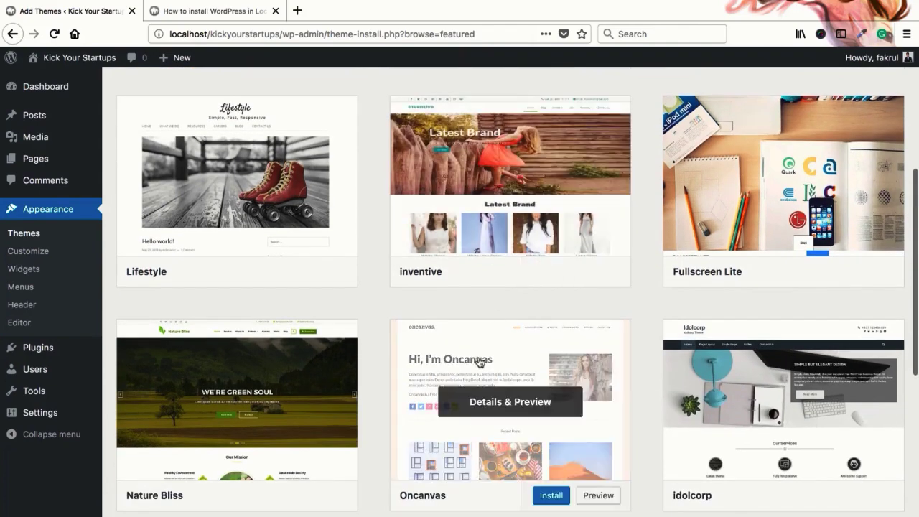
{"action": "scroll", "coordinate": [489, 400], "scroll_direction": "up", "scroll_amount": 5}
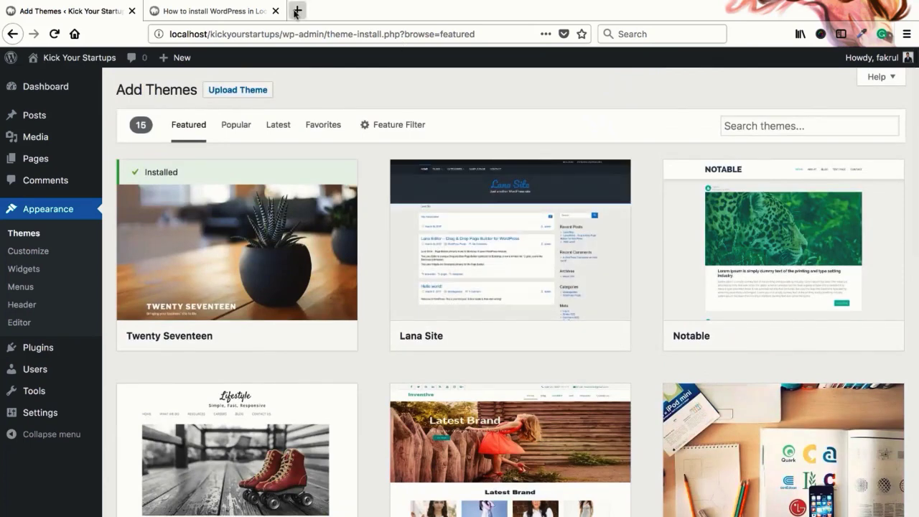
Open wordpress.org in a new browser tab and browse the featured themes in its theme directory
{"action": "left_click", "coordinate": [296, 10]}
{"action": "type", "text": "wordpress.org"}
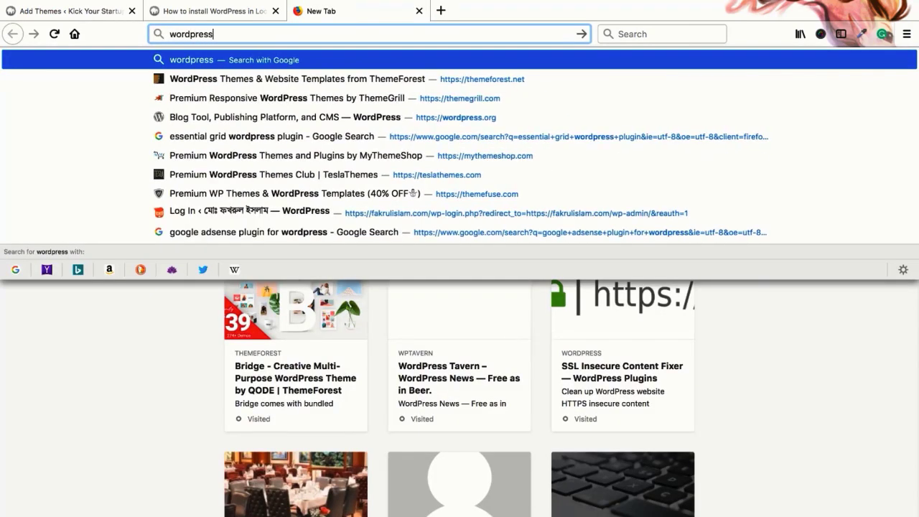
{"action": "key", "text": "Return"}
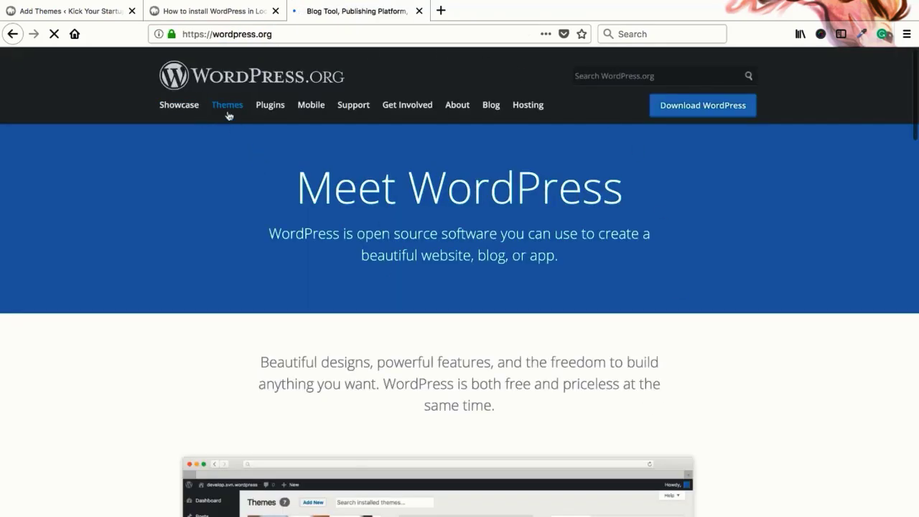
{"action": "left_click", "coordinate": [227, 111]}
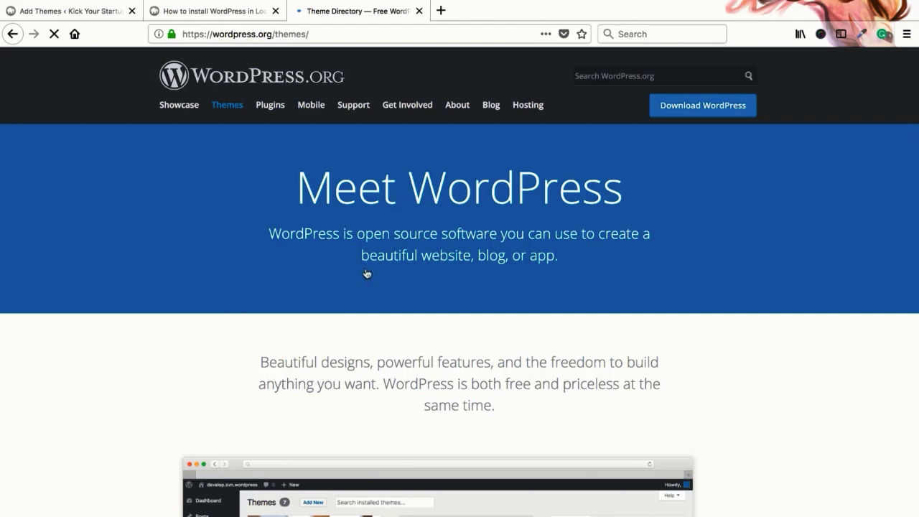
{"action": "scroll", "coordinate": [355, 283], "scroll_direction": "down", "scroll_amount": 4}
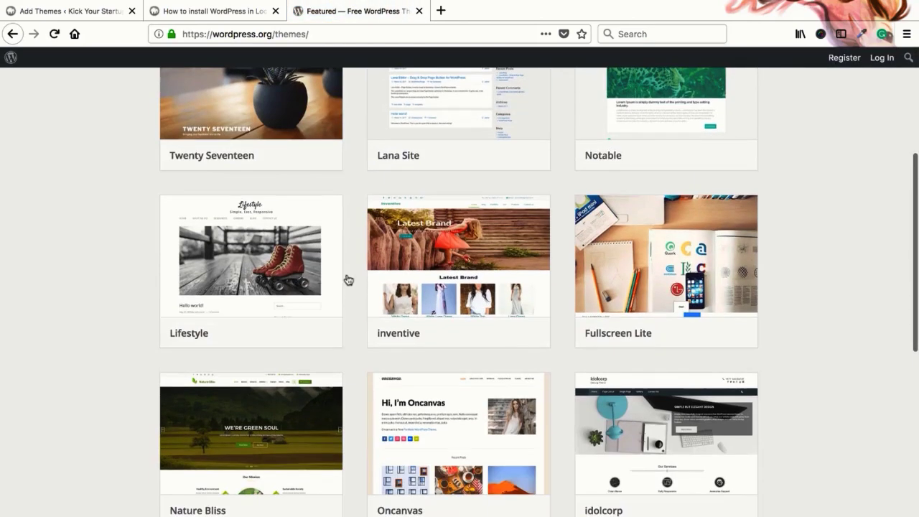
{"action": "scroll", "coordinate": [550, 367], "scroll_direction": "up", "scroll_amount": 5}
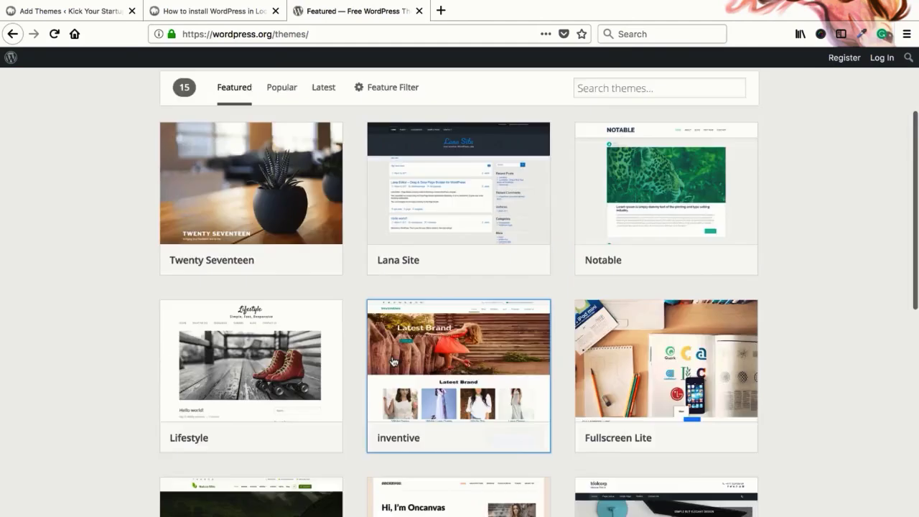
Search the WordPress.org theme directory for "wpf", then return to its featured themes
{"action": "left_click", "coordinate": [610, 244]}
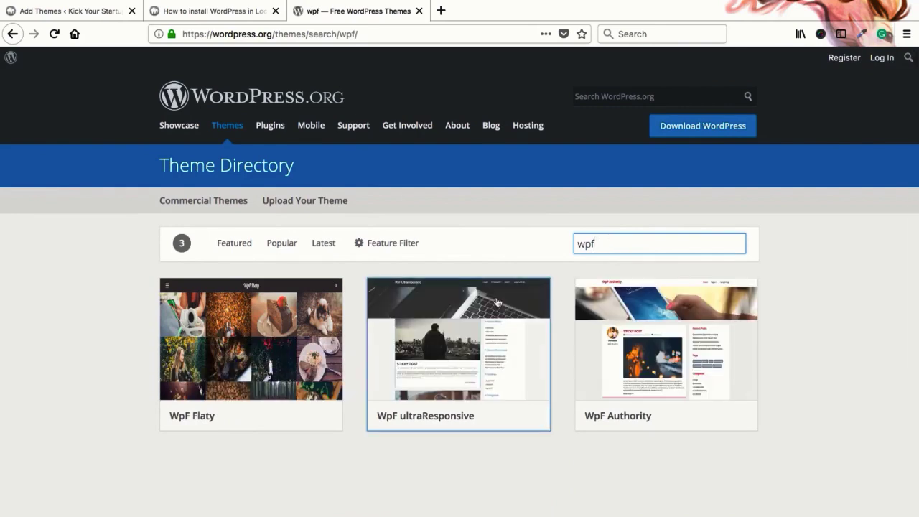
{"action": "mouse_move", "coordinate": [255, 368]}
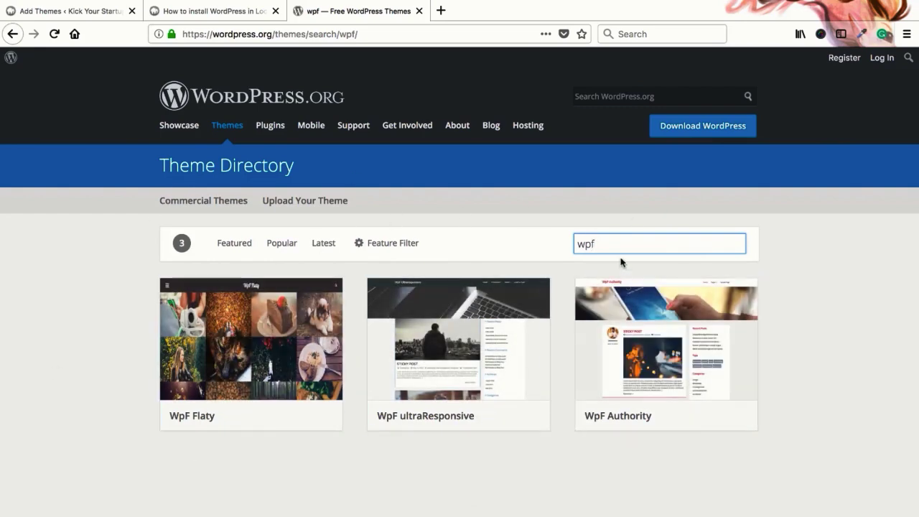
{"action": "scroll", "coordinate": [460, 337], "scroll_direction": "down", "scroll_amount": 5}
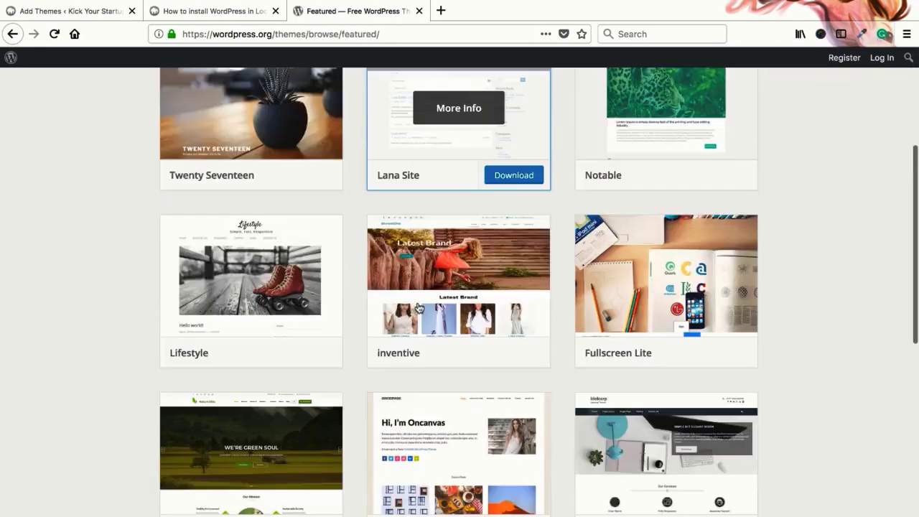
Compare the WordPress.org theme directory with the site's own Add Themes page, ending on the Add Themes page
{"action": "left_click", "coordinate": [114, 14]}
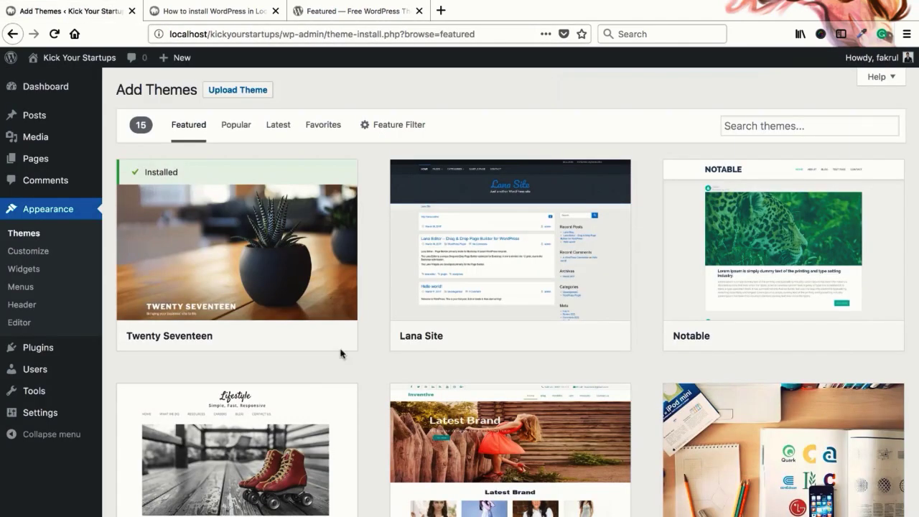
{"action": "left_click", "coordinate": [354, 19]}
{"action": "scroll", "coordinate": [455, 256], "scroll_direction": "up", "scroll_amount": 10}
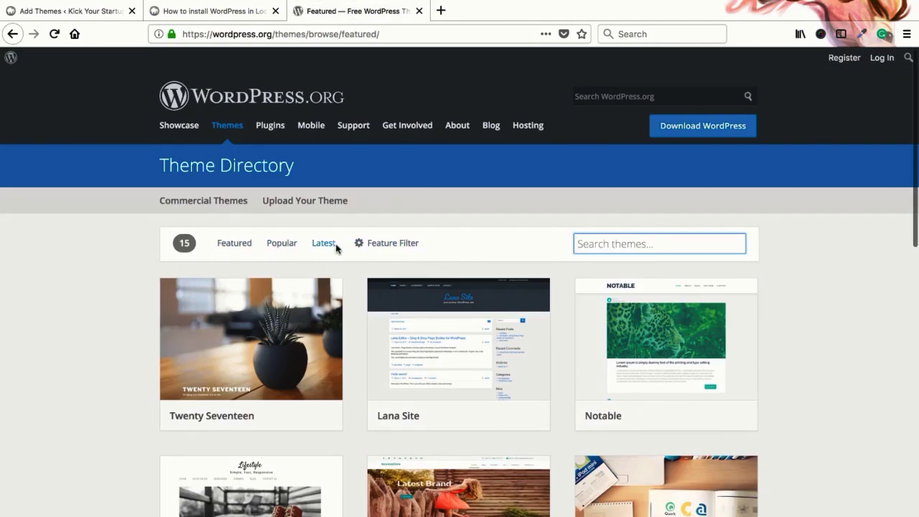
{"action": "left_click", "coordinate": [79, 11]}
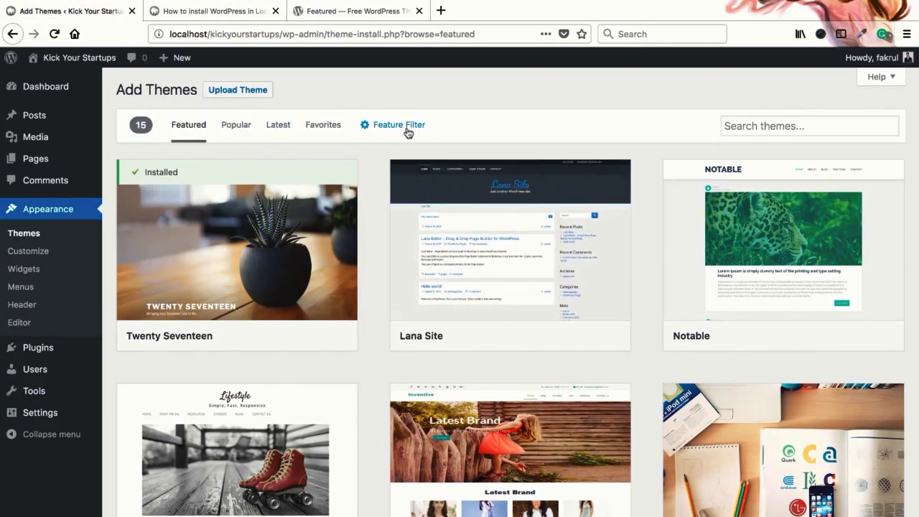
{"action": "left_click", "coordinate": [359, 10]}
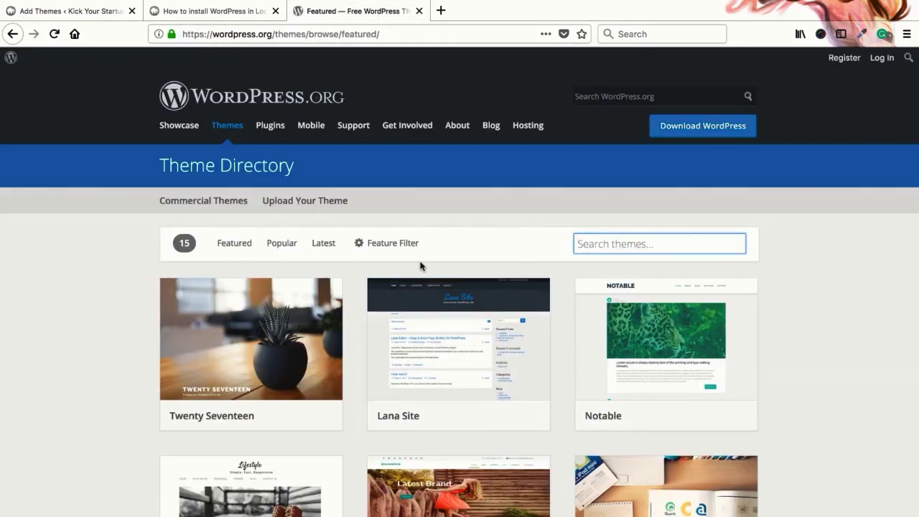
{"action": "left_click", "coordinate": [100, 12]}
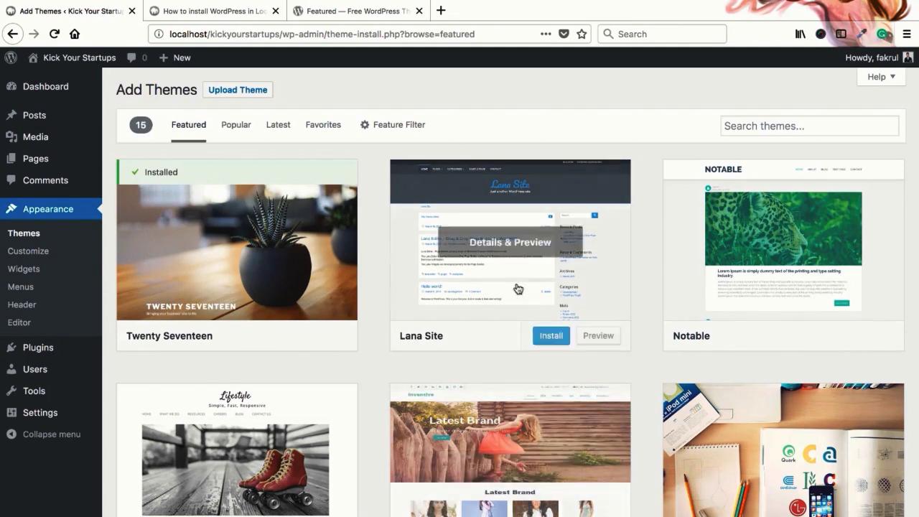
Search the Add Themes page for "business" and examine the matching themes
{"action": "left_click", "coordinate": [784, 130]}
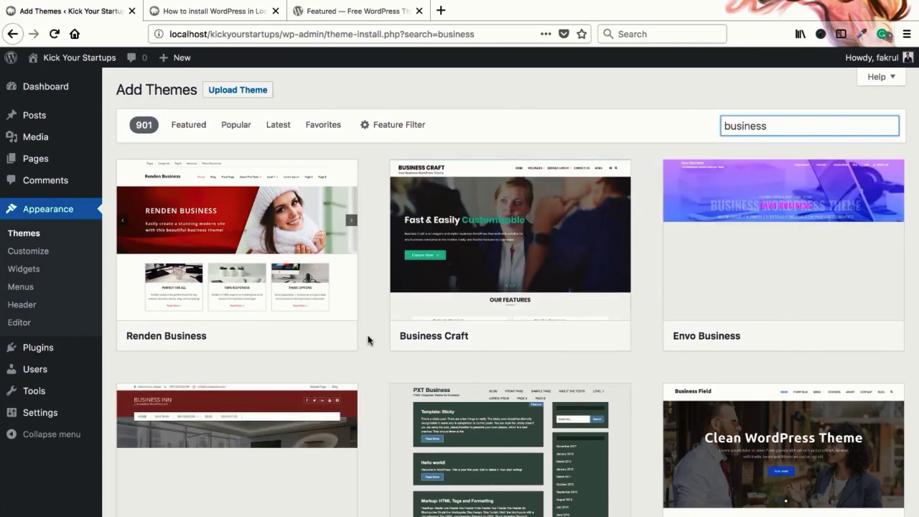
{"action": "mouse_move", "coordinate": [606, 224]}
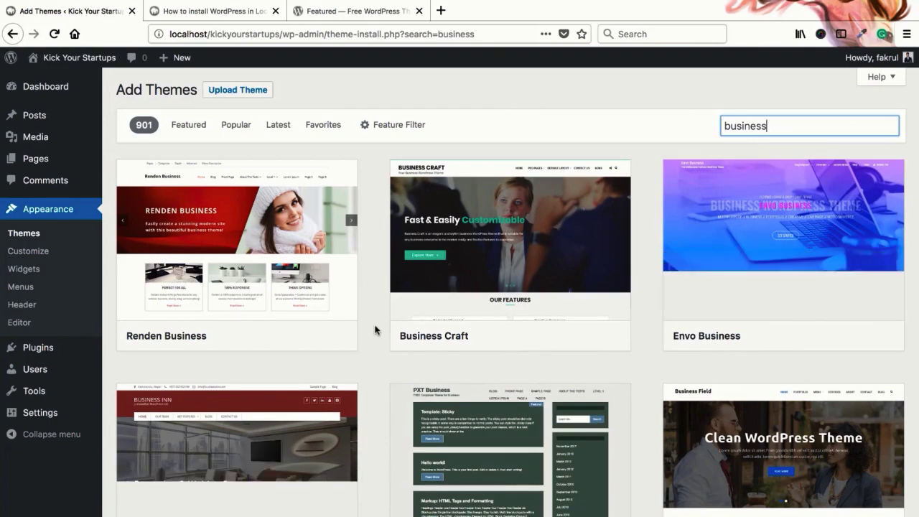
{"action": "scroll", "coordinate": [375, 329], "scroll_direction": "down", "scroll_amount": 3}
{"action": "scroll", "coordinate": [374, 330], "scroll_direction": "up", "scroll_amount": 2}
{"action": "scroll", "coordinate": [375, 330], "scroll_direction": "up", "scroll_amount": 1}
{"action": "scroll", "coordinate": [375, 331], "scroll_direction": "down", "scroll_amount": 1}
{"action": "scroll", "coordinate": [375, 330], "scroll_direction": "up", "scroll_amount": 1}
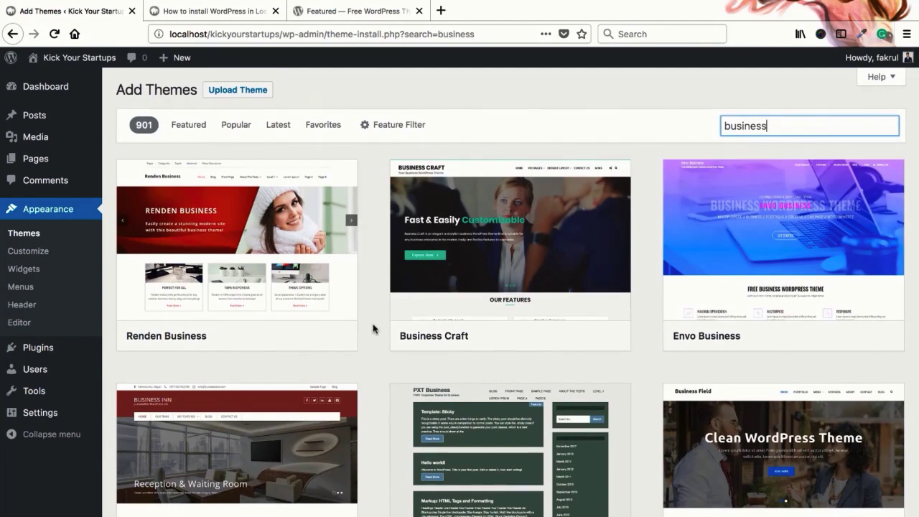
{"action": "scroll", "coordinate": [373, 329], "scroll_direction": "down", "scroll_amount": 3}
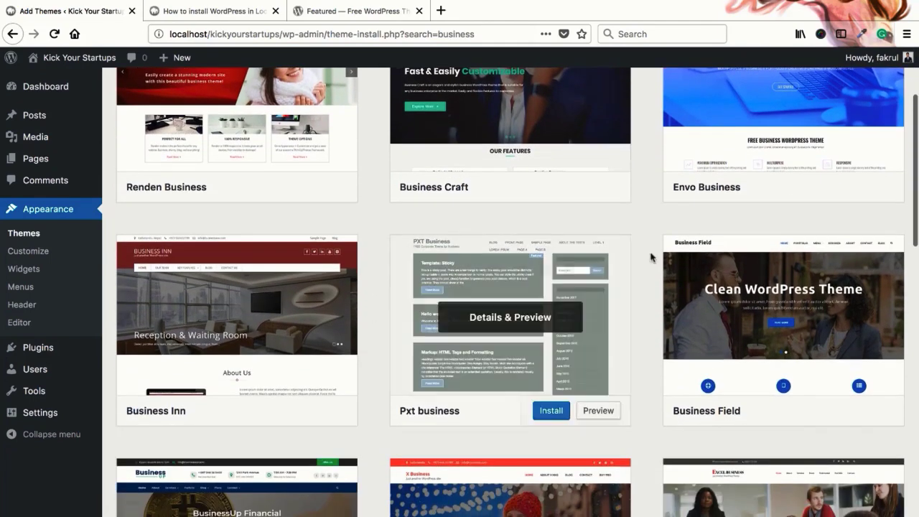
{"action": "scroll", "coordinate": [381, 274], "scroll_direction": "up", "scroll_amount": 3}
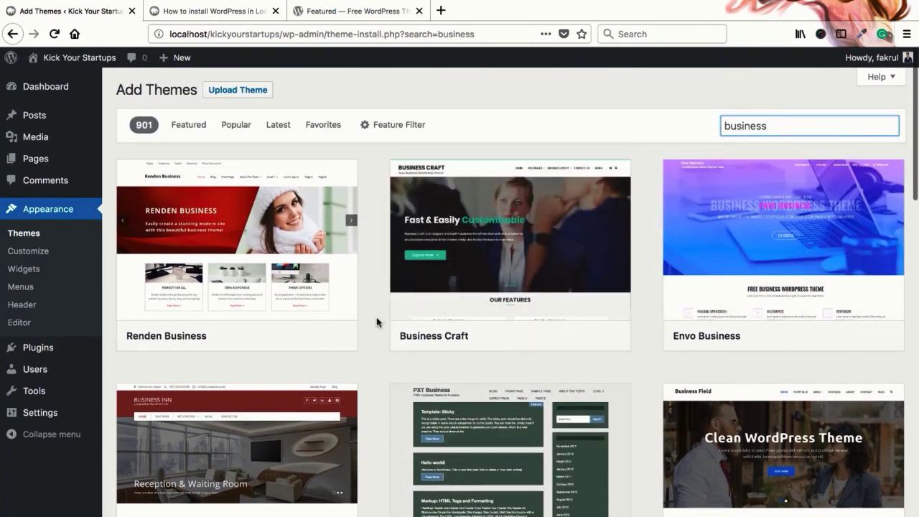
{"action": "scroll", "coordinate": [377, 322], "scroll_direction": "down", "scroll_amount": 6}
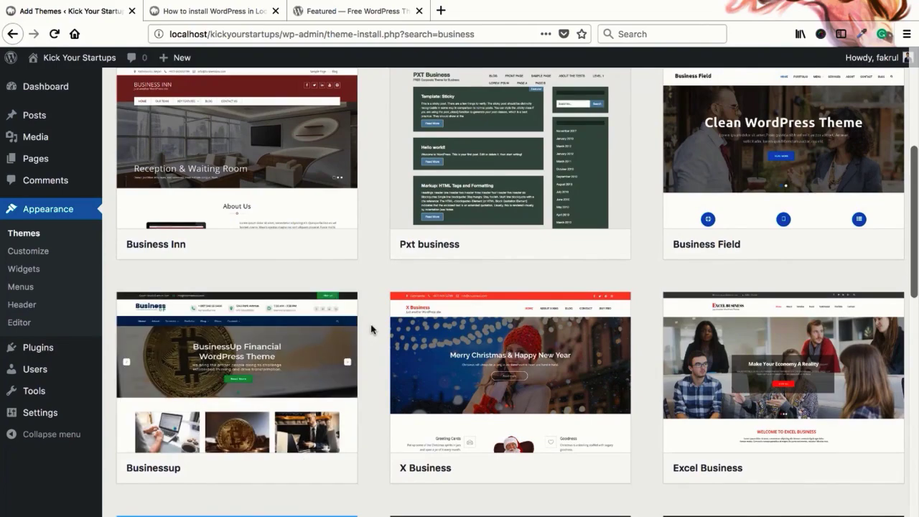
{"action": "scroll", "coordinate": [373, 328], "scroll_direction": "up", "scroll_amount": 5}
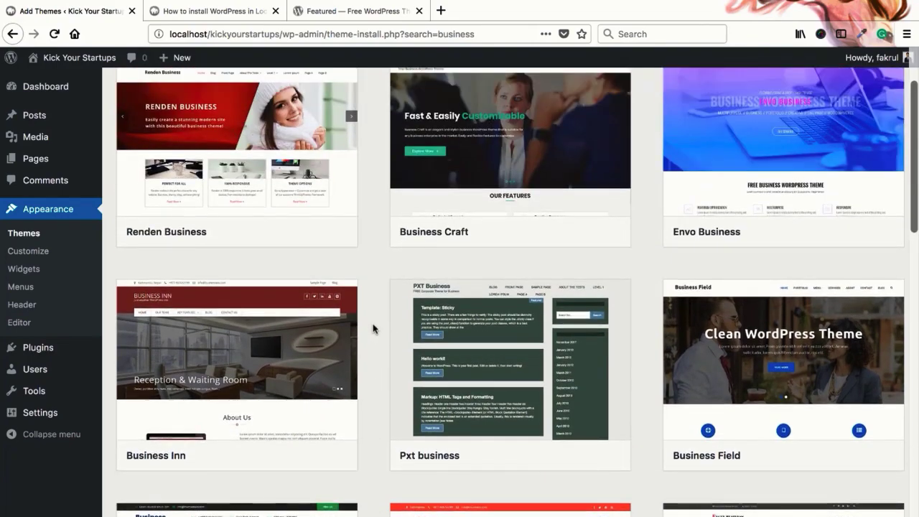
{"action": "scroll", "coordinate": [373, 328], "scroll_direction": "down", "scroll_amount": 1}
{"action": "scroll", "coordinate": [373, 328], "scroll_direction": "down", "scroll_amount": 6}
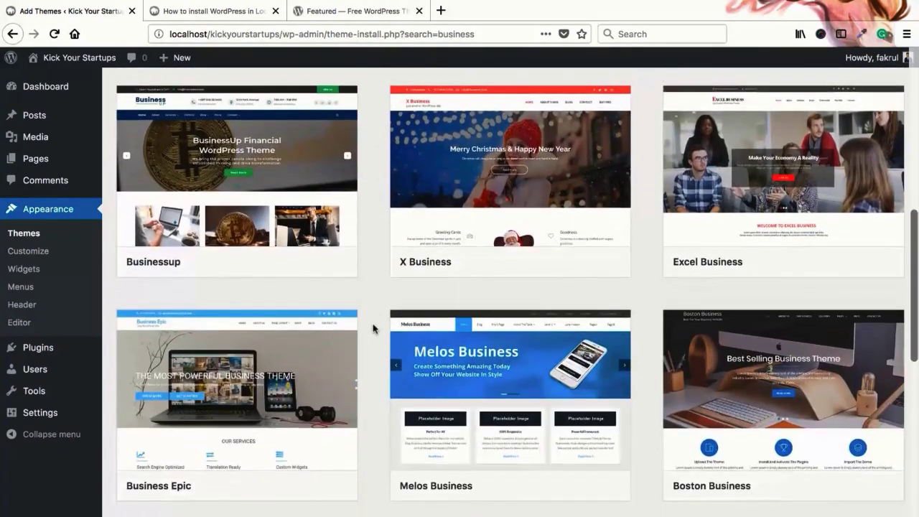
{"action": "scroll", "coordinate": [373, 328], "scroll_direction": "up", "scroll_amount": 6}
{"action": "scroll", "coordinate": [373, 328], "scroll_direction": "up", "scroll_amount": 1}
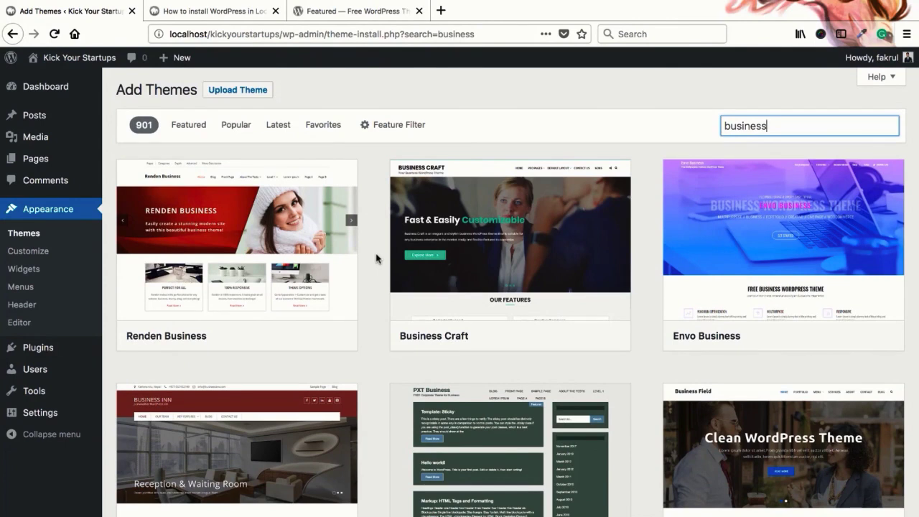
Clear the "business" theme search and install the Frolic theme
{"action": "key", "text": "BackSpace"}
{"action": "key", "text": "BackSpace"}
{"action": "key", "text": "BackSpace"}
{"action": "key", "text": "BackSpace"}
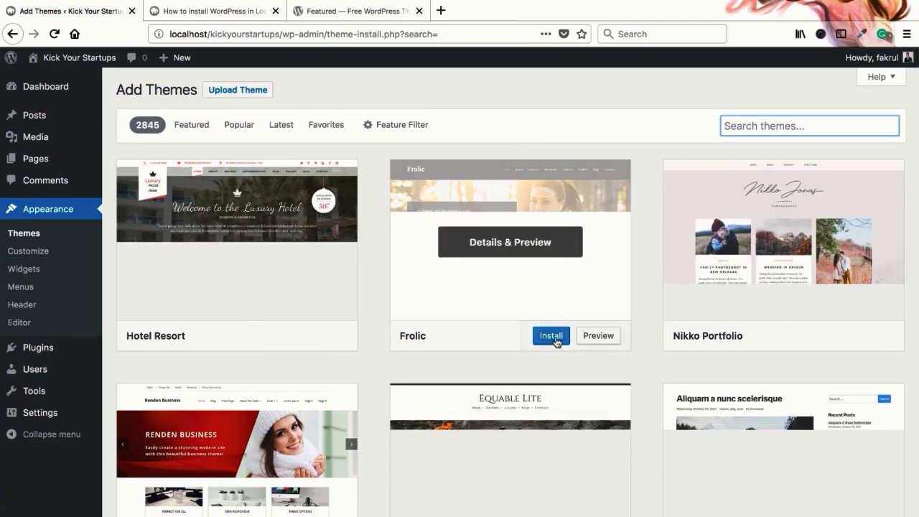
{"action": "left_click", "coordinate": [554, 338]}
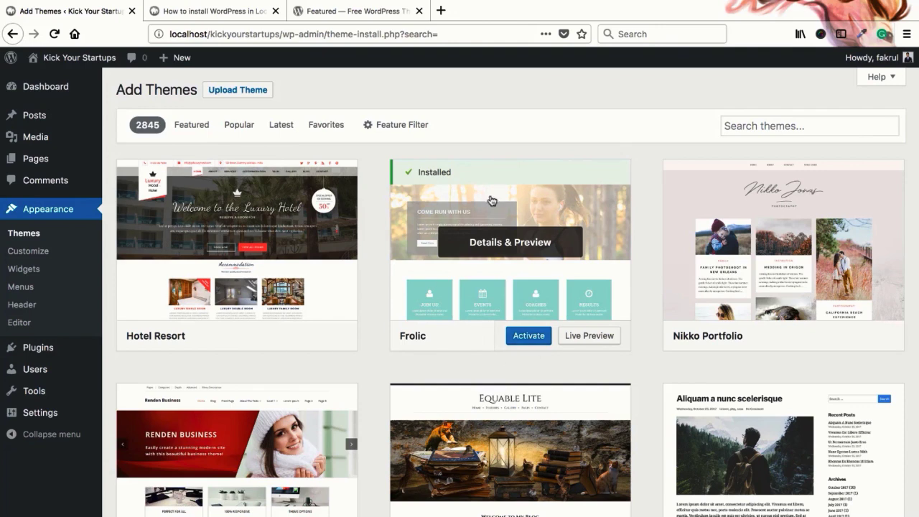
Activate the Frolic theme from the site's installed themes
{"action": "left_click", "coordinate": [33, 234]}
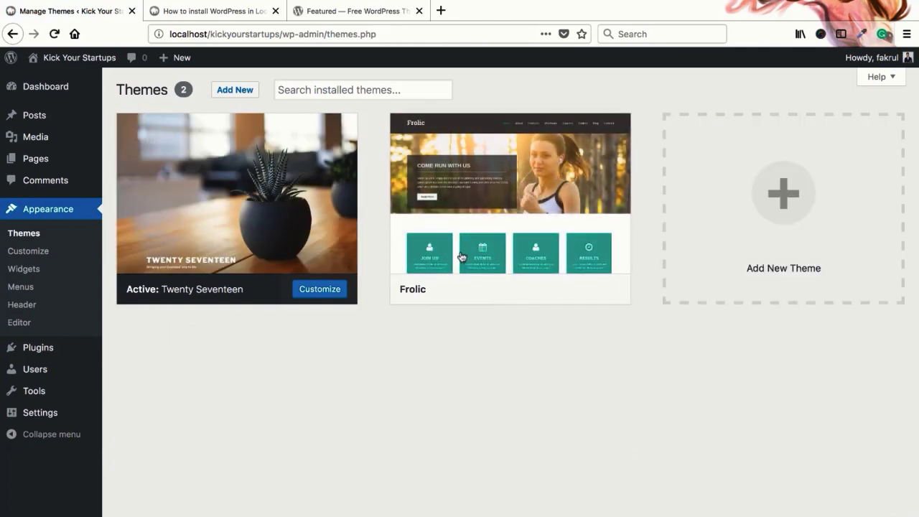
{"action": "mouse_move", "coordinate": [515, 292]}
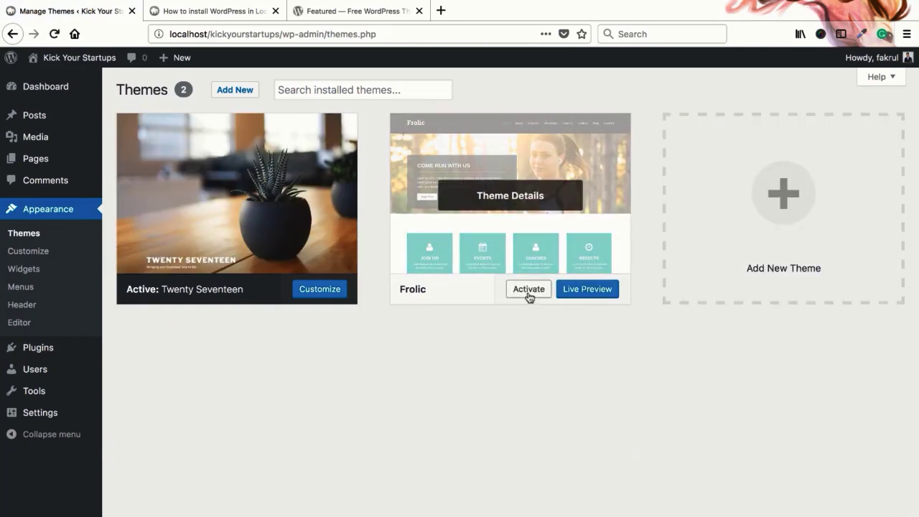
{"action": "left_click", "coordinate": [529, 293]}
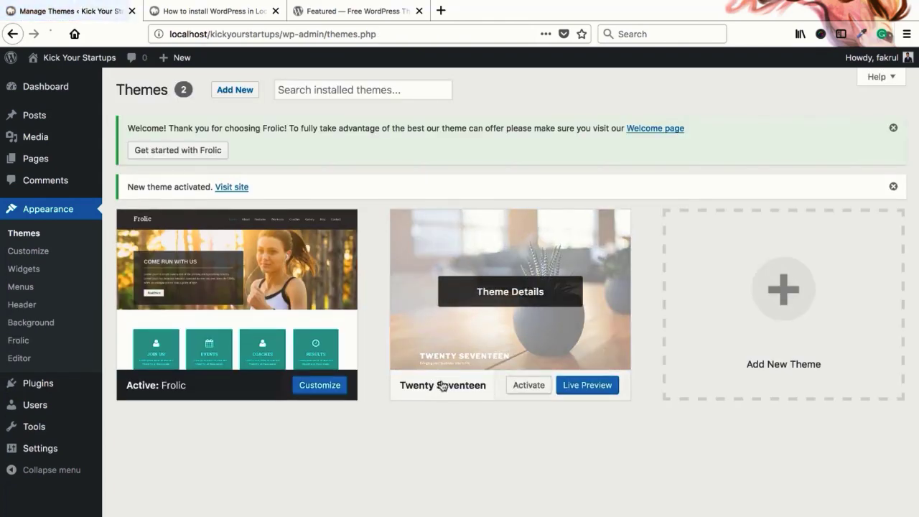
Open the site's home page and examine how its header, posts and sidebar look with the Frolic theme
{"action": "left_click", "coordinate": [222, 13]}
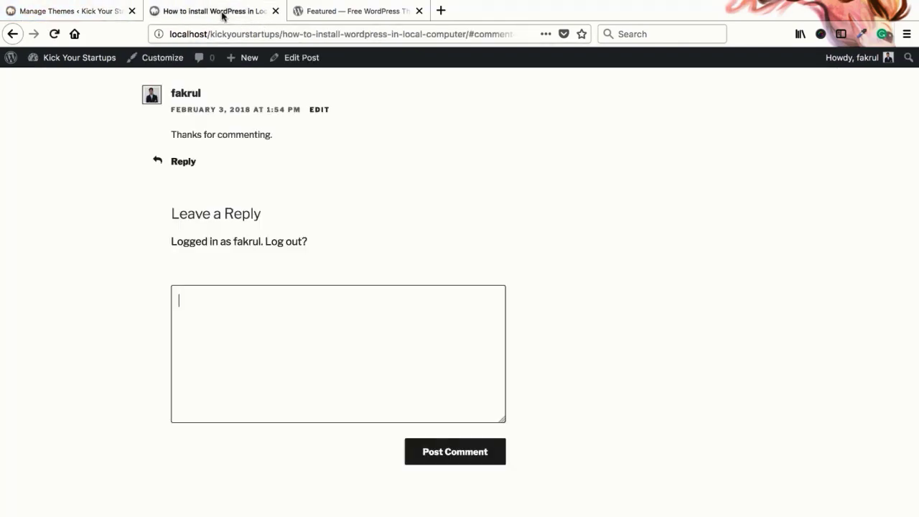
{"action": "scroll", "coordinate": [210, 148], "scroll_direction": "up", "scroll_amount": 15}
{"action": "key", "text": "super+r"}
{"action": "left_click", "coordinate": [223, 111]}
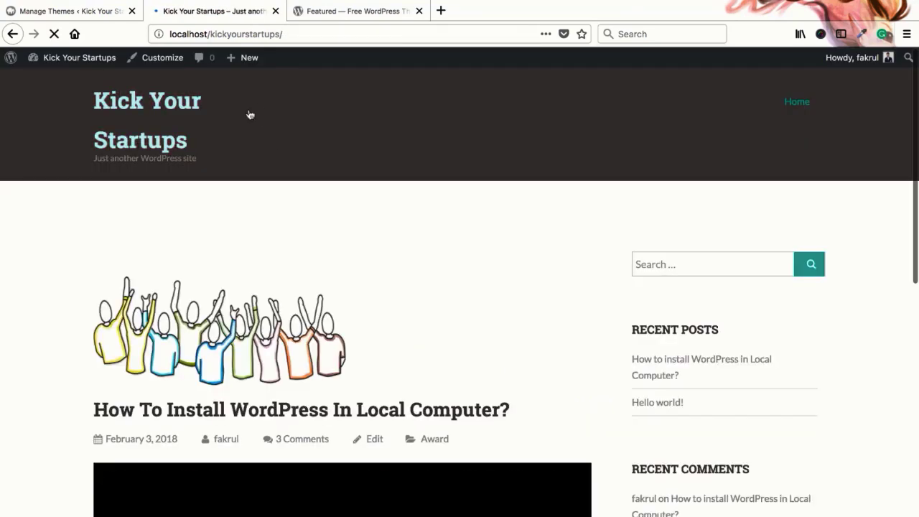
{"action": "scroll", "coordinate": [448, 242], "scroll_direction": "down", "scroll_amount": 10}
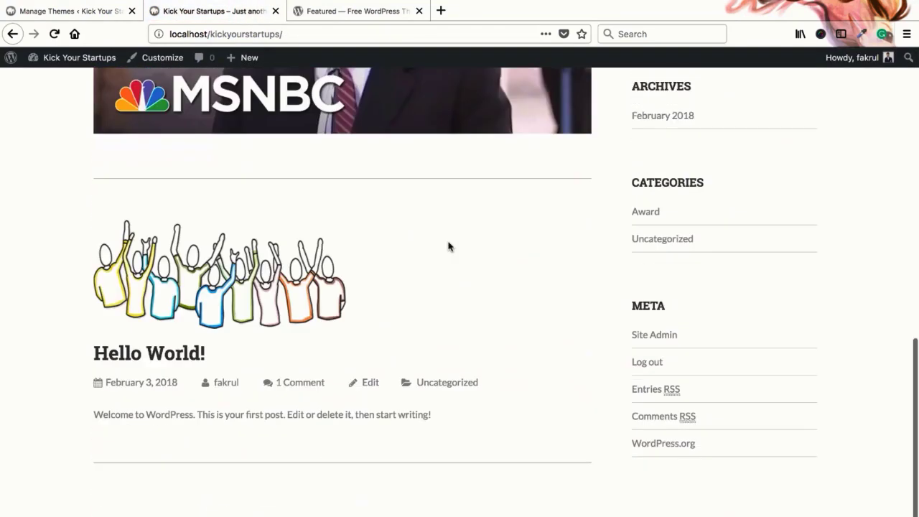
{"action": "scroll", "coordinate": [460, 322], "scroll_direction": "up", "scroll_amount": 12}
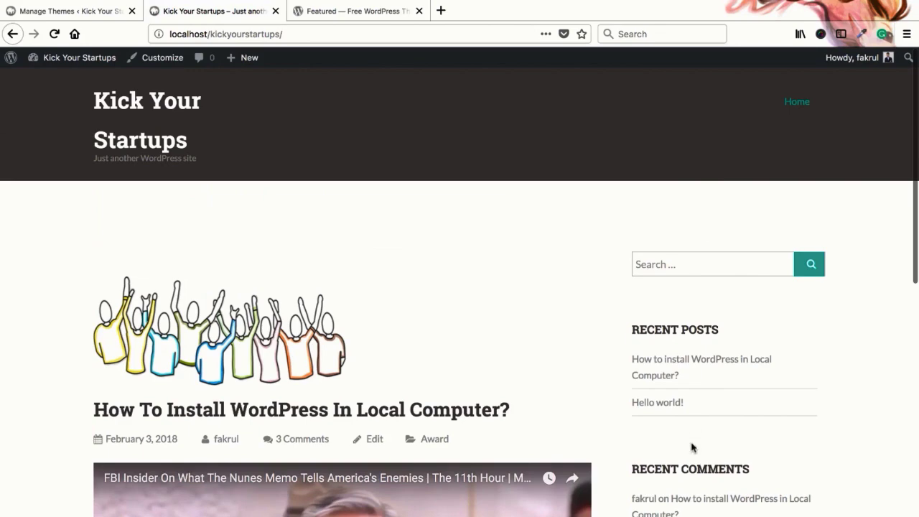
Activate the Twenty Seventeen theme again and delete the Frolic theme from the installed themes
{"action": "left_click", "coordinate": [58, 11]}
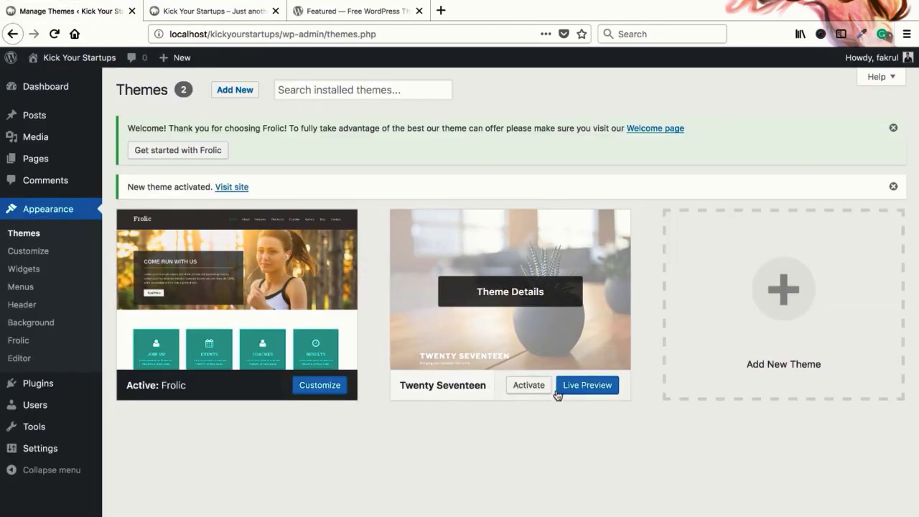
{"action": "left_click", "coordinate": [535, 390]}
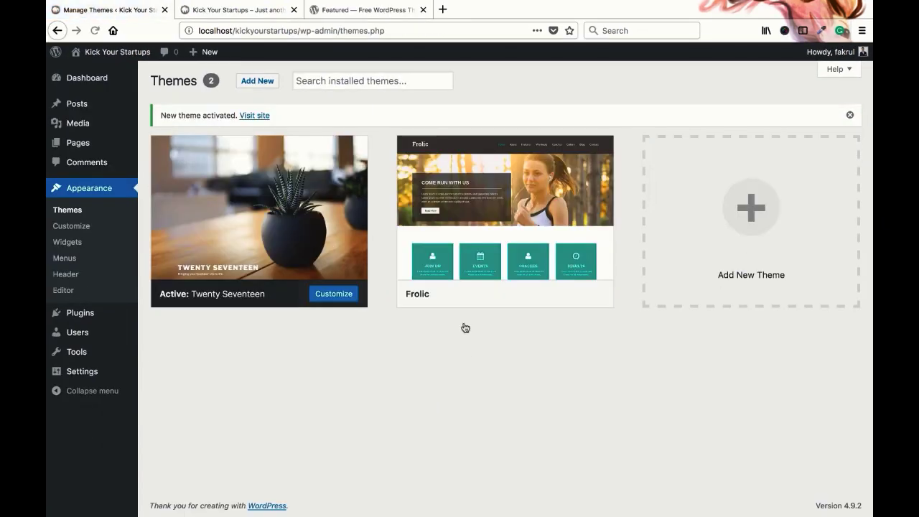
{"action": "left_click", "coordinate": [509, 210]}
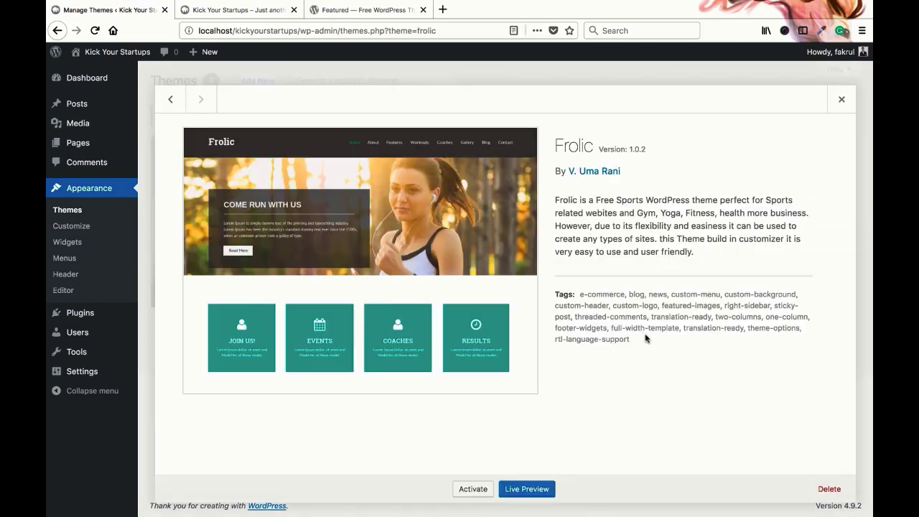
{"action": "left_click", "coordinate": [826, 487]}
{"action": "left_click", "coordinate": [504, 242]}
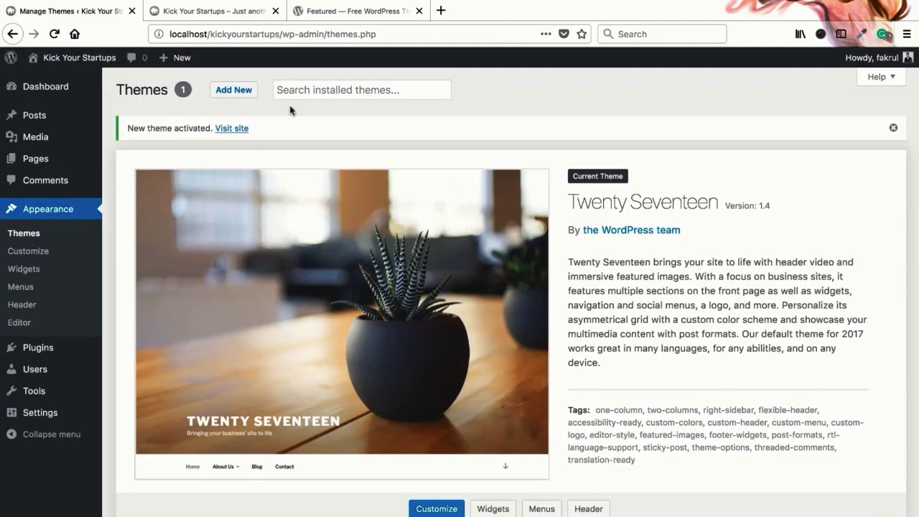
Reload the site's home page and check its appearance with the Twenty Seventeen theme
{"action": "left_click", "coordinate": [226, 14]}
{"action": "right_click", "coordinate": [224, 13]}
{"action": "left_click", "coordinate": [259, 17]}
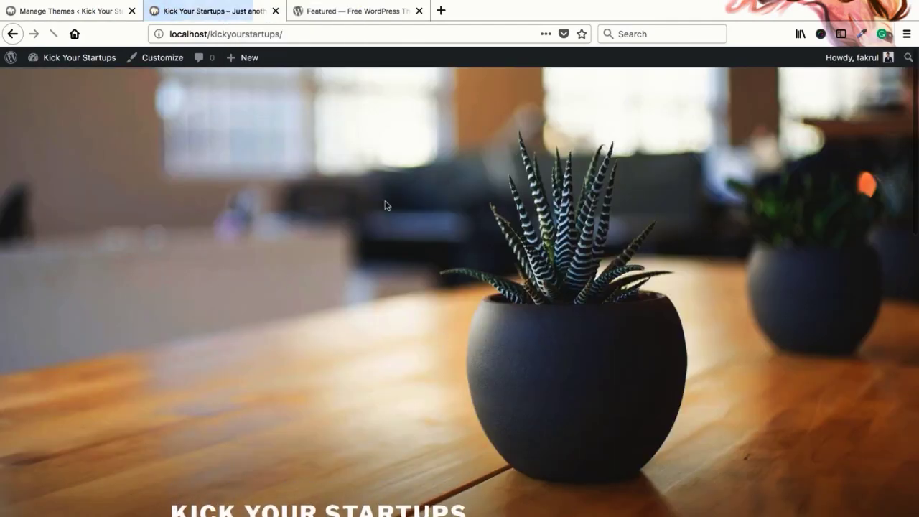
{"action": "scroll", "coordinate": [392, 232], "scroll_direction": "down", "scroll_amount": 5}
{"action": "scroll", "coordinate": [392, 232], "scroll_direction": "up", "scroll_amount": 5}
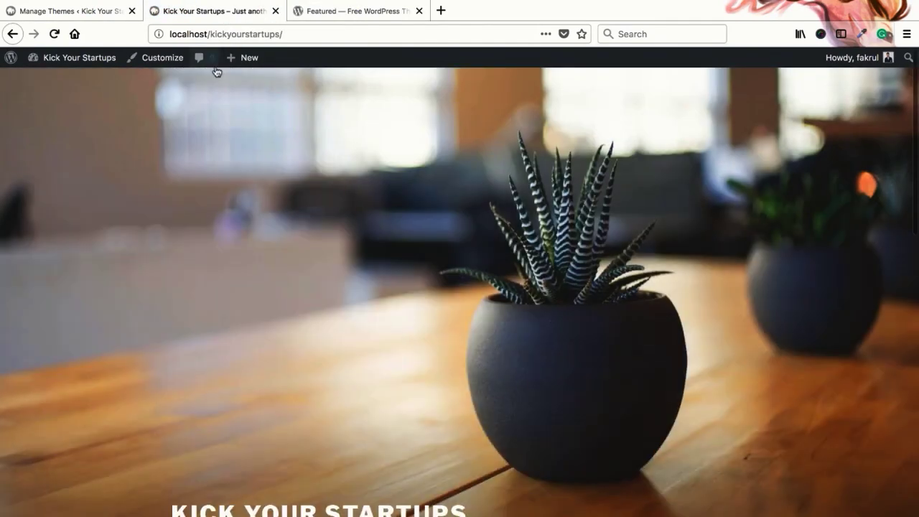
Open the theme upload form on the Add Themes page and view its file chooser without selecting a file
{"action": "left_click", "coordinate": [78, 14]}
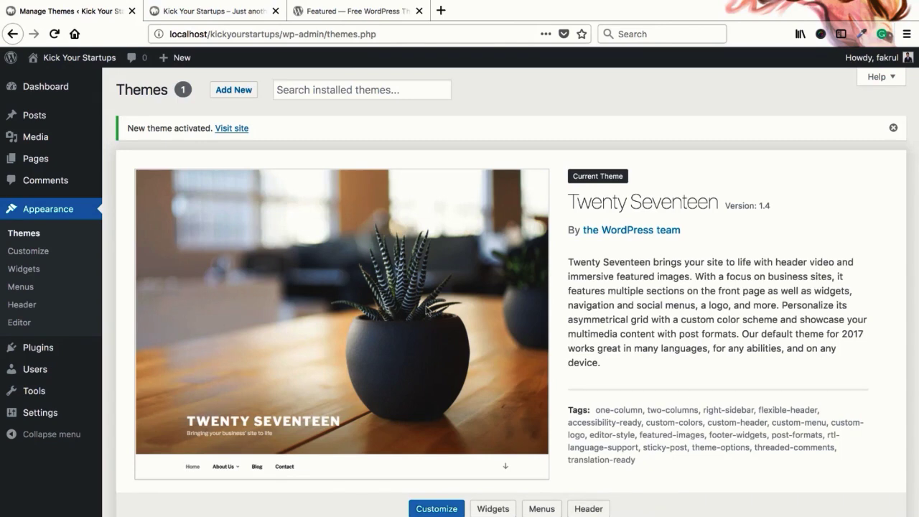
{"action": "left_click", "coordinate": [232, 95]}
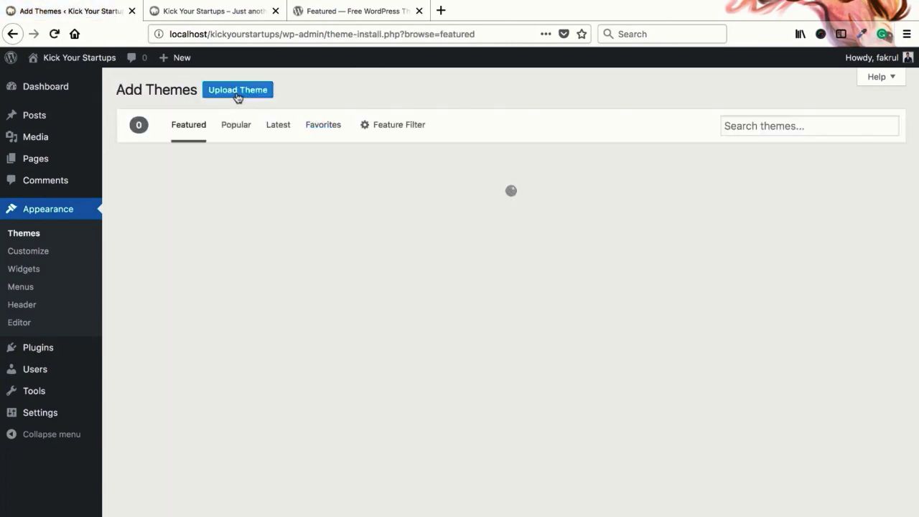
{"action": "left_click", "coordinate": [237, 90]}
{"action": "left_click", "coordinate": [421, 210]}
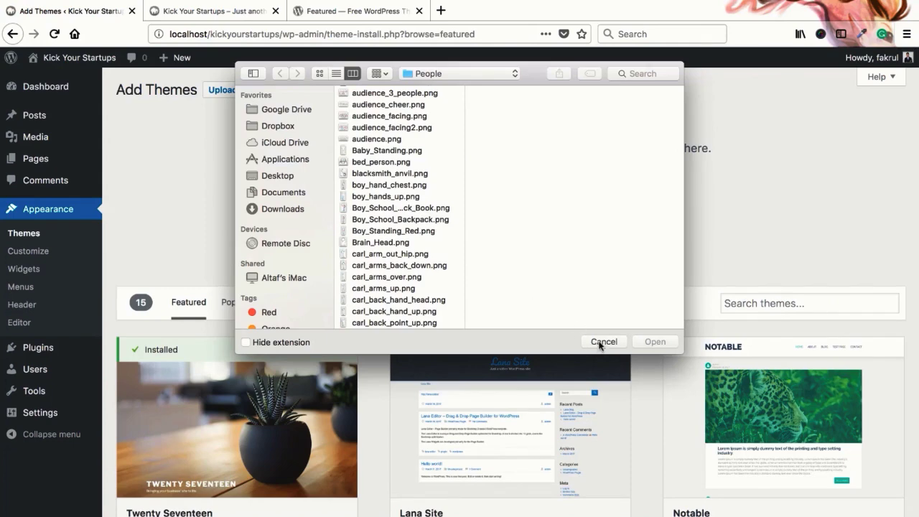
{"action": "left_click", "coordinate": [604, 342]}
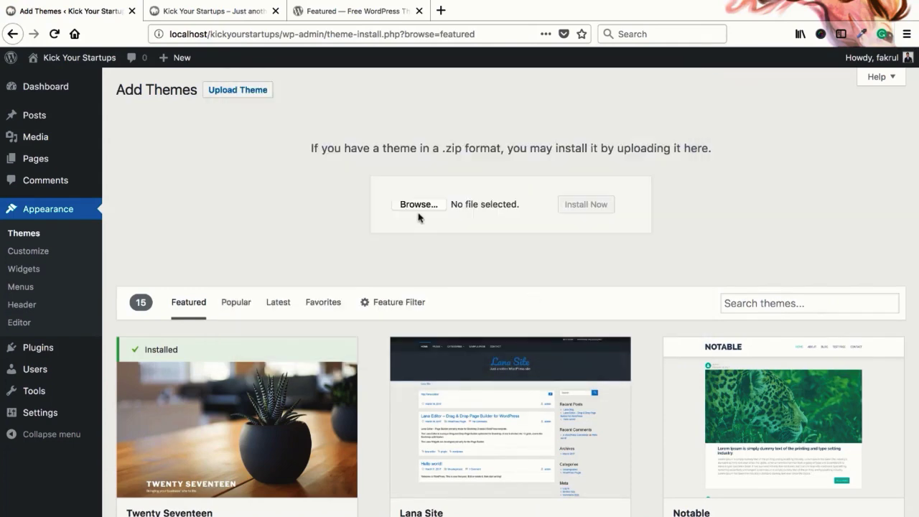
{"action": "left_click", "coordinate": [420, 206]}
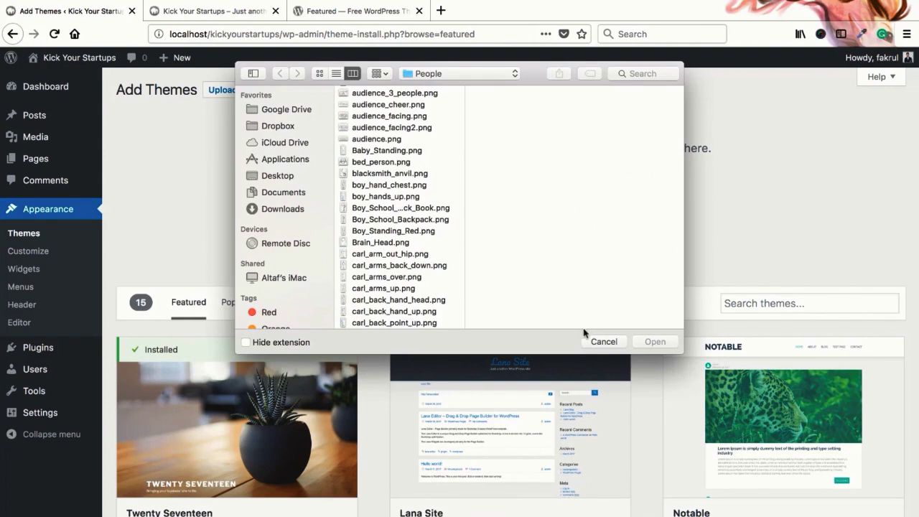
{"action": "left_click", "coordinate": [604, 343]}
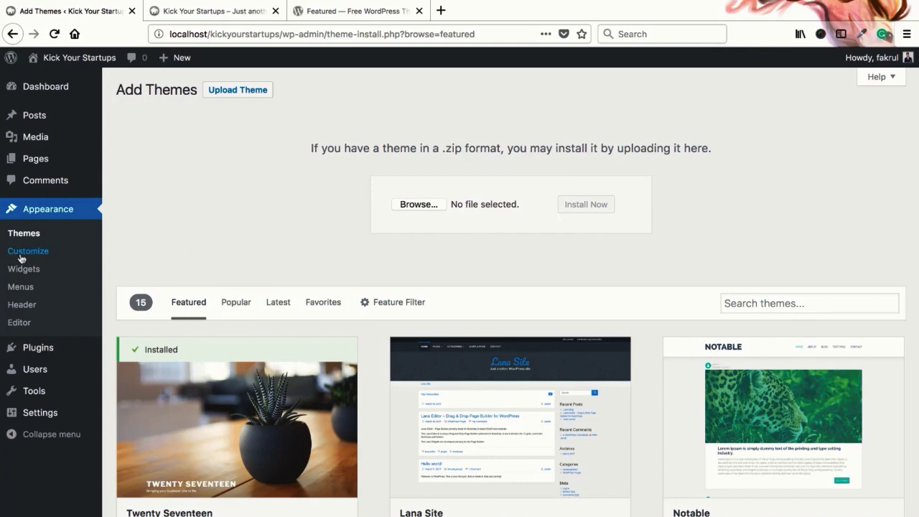
Look over the featured themes, and examine the live home page's header, posts and sidebar widgets
{"action": "scroll", "coordinate": [326, 252], "scroll_direction": "down", "scroll_amount": 4}
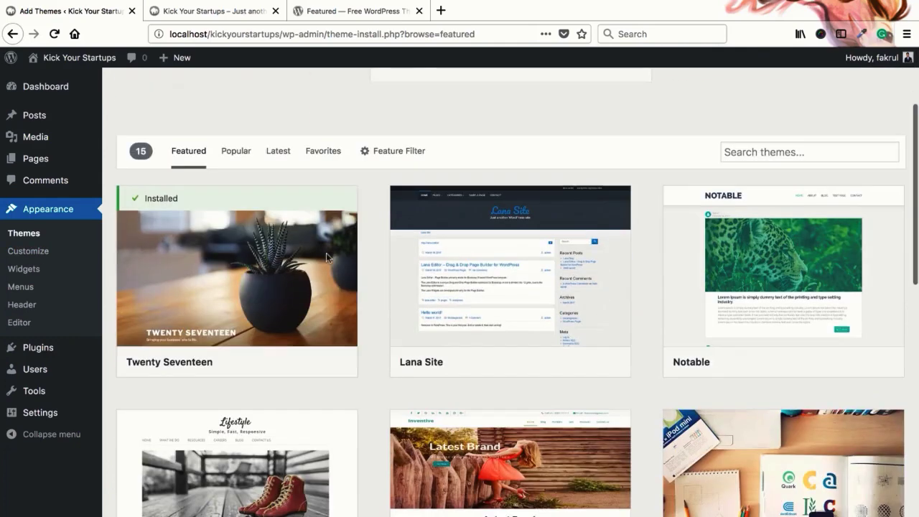
{"action": "mouse_move", "coordinate": [426, 271]}
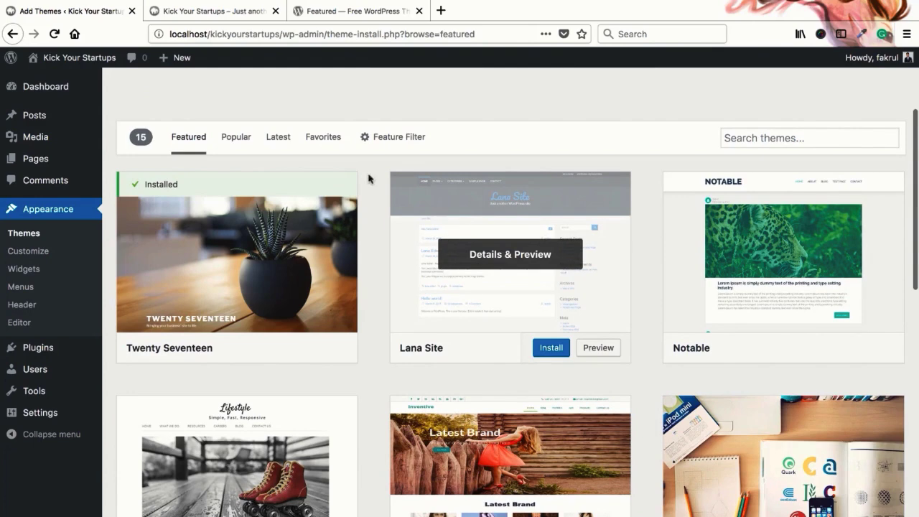
{"action": "left_click", "coordinate": [211, 12]}
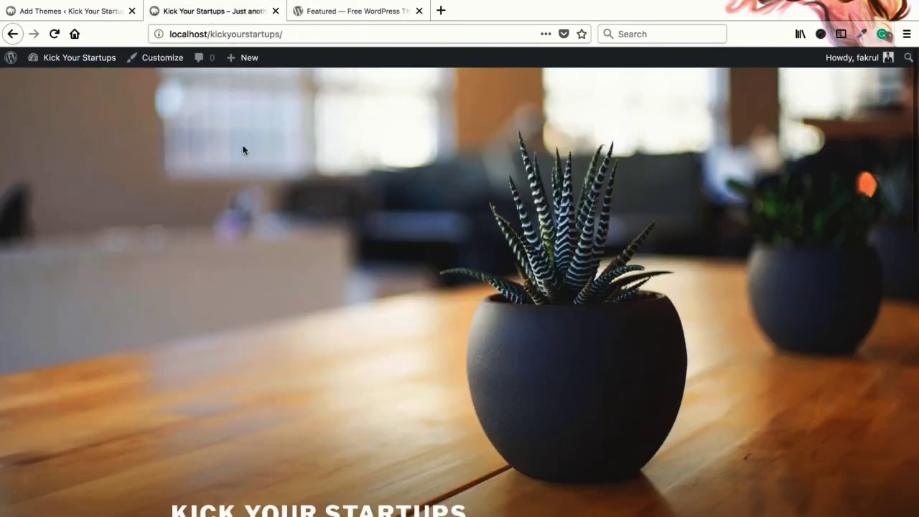
{"action": "scroll", "coordinate": [464, 234], "scroll_direction": "down", "scroll_amount": 5}
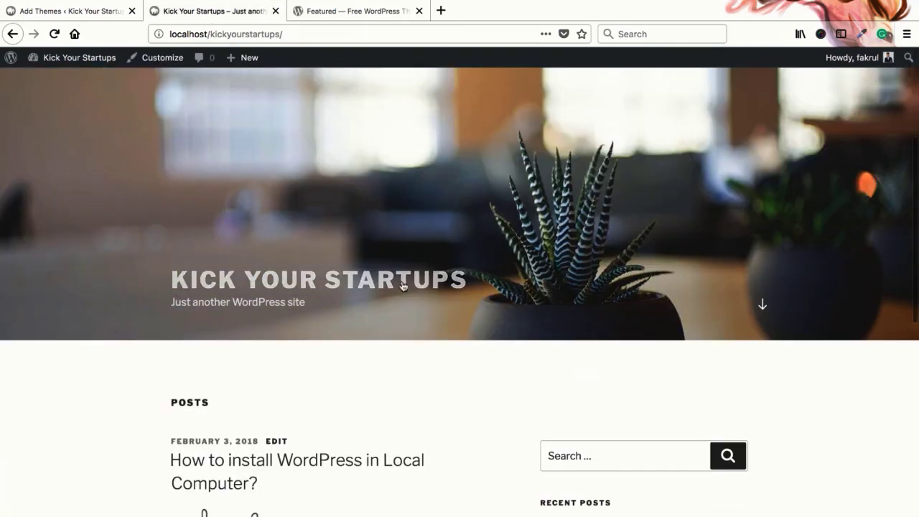
{"action": "scroll", "coordinate": [371, 294], "scroll_direction": "down", "scroll_amount": 7}
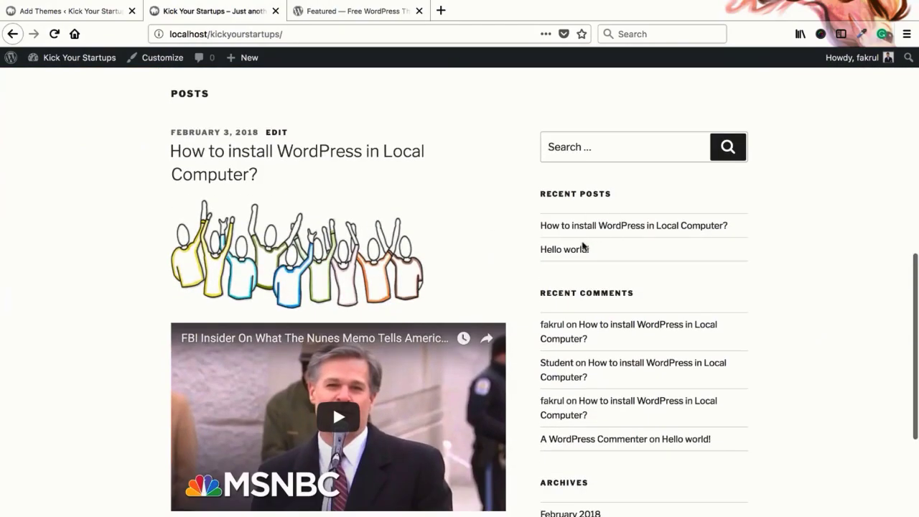
{"action": "scroll", "coordinate": [583, 246], "scroll_direction": "up", "scroll_amount": 3}
{"action": "scroll", "coordinate": [421, 240], "scroll_direction": "up", "scroll_amount": 9}
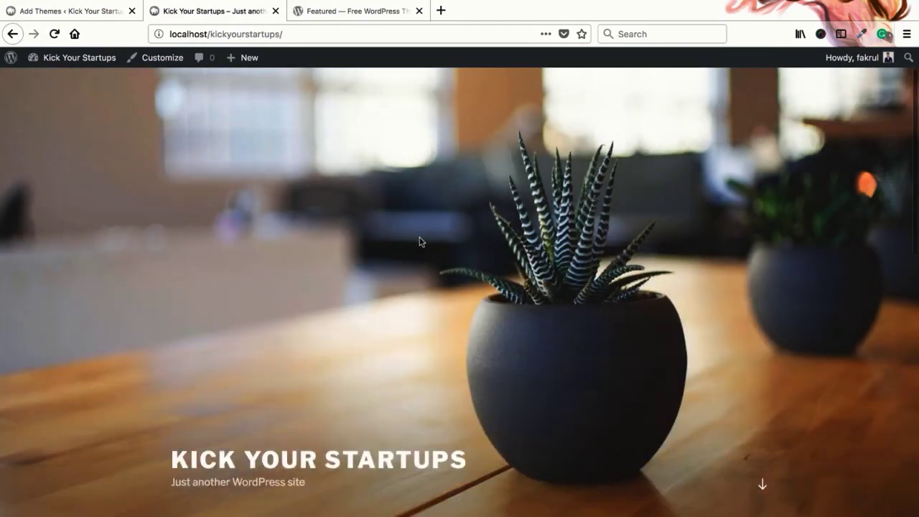
{"action": "scroll", "coordinate": [353, 234], "scroll_direction": "down", "scroll_amount": 13}
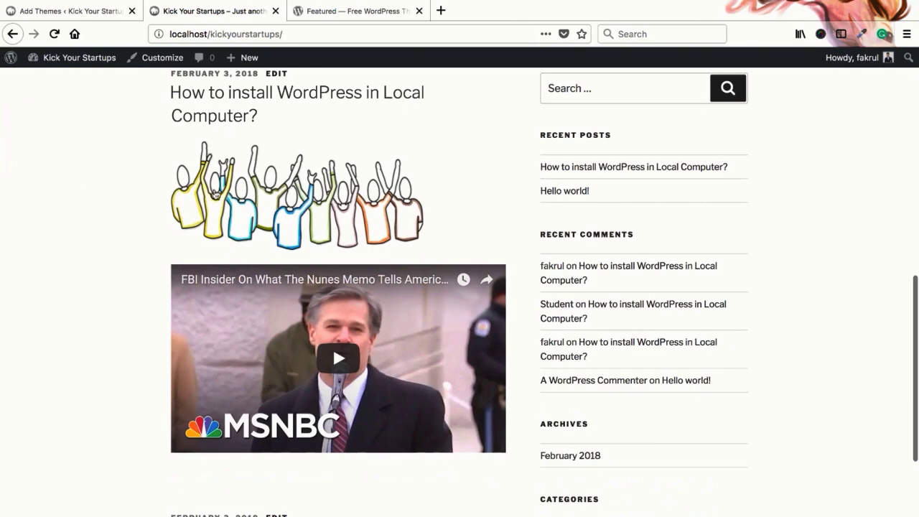
{"action": "scroll", "coordinate": [349, 263], "scroll_direction": "up", "scroll_amount": 10}
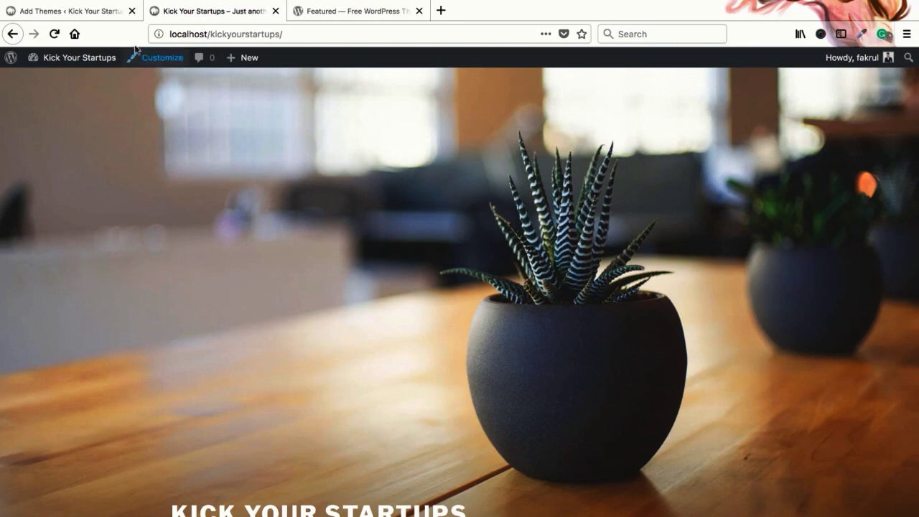
Return to the Add Themes page and browse the featured themes, including Lana Site, Nature Bliss and Oncanvas
{"action": "left_click", "coordinate": [107, 14]}
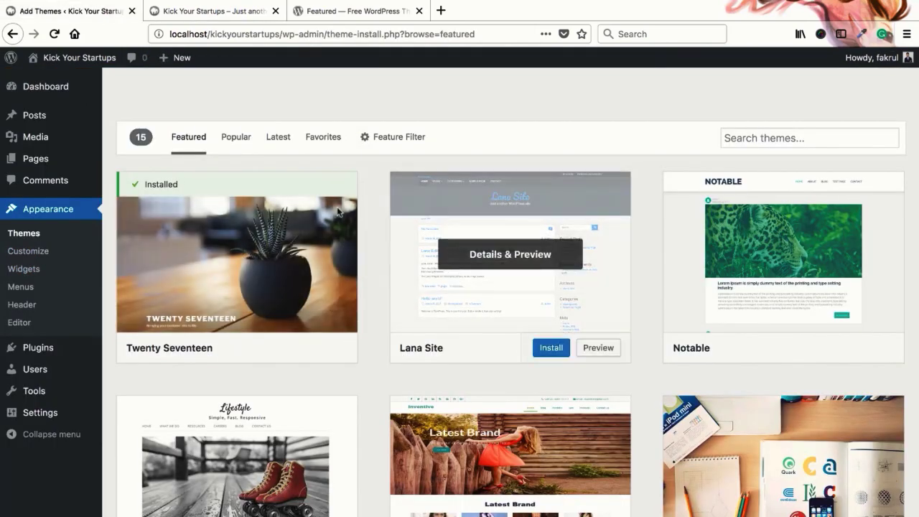
{"action": "mouse_move", "coordinate": [552, 352]}
{"action": "scroll", "coordinate": [551, 352], "scroll_direction": "down", "scroll_amount": 6}
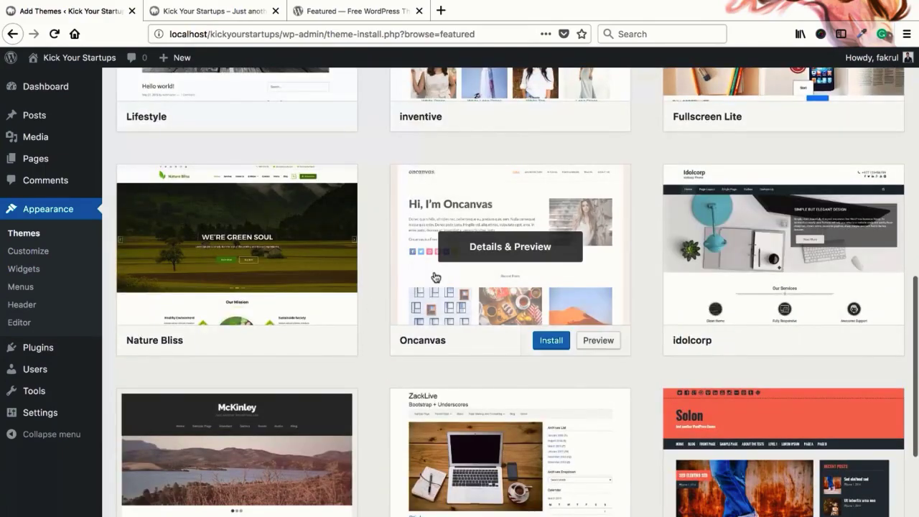
{"action": "scroll", "coordinate": [437, 276], "scroll_direction": "up", "scroll_amount": 7}
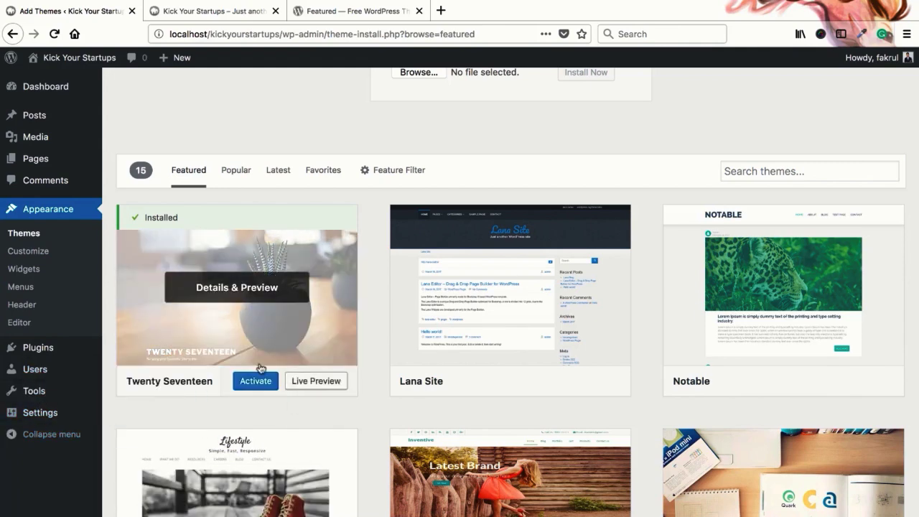
{"action": "mouse_move", "coordinate": [531, 300]}
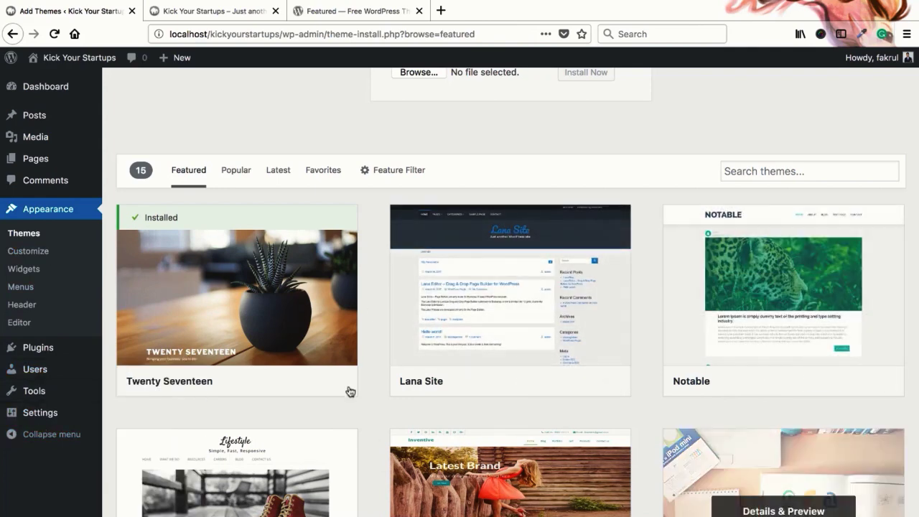
{"action": "scroll", "coordinate": [377, 347], "scroll_direction": "down", "scroll_amount": 5}
{"action": "scroll", "coordinate": [376, 346], "scroll_direction": "up", "scroll_amount": 8}
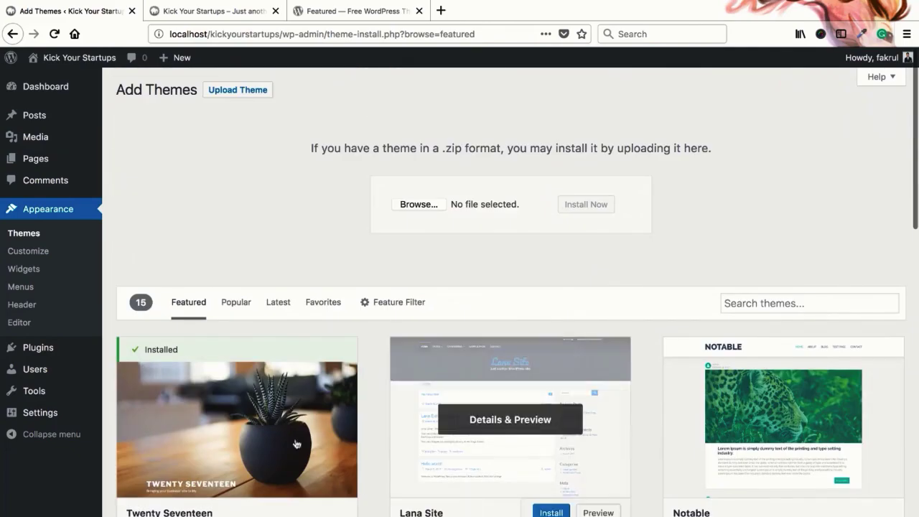
Open the Customizer for the active Twenty Seventeen theme and compare it with the live home page
{"action": "left_click", "coordinate": [32, 252]}
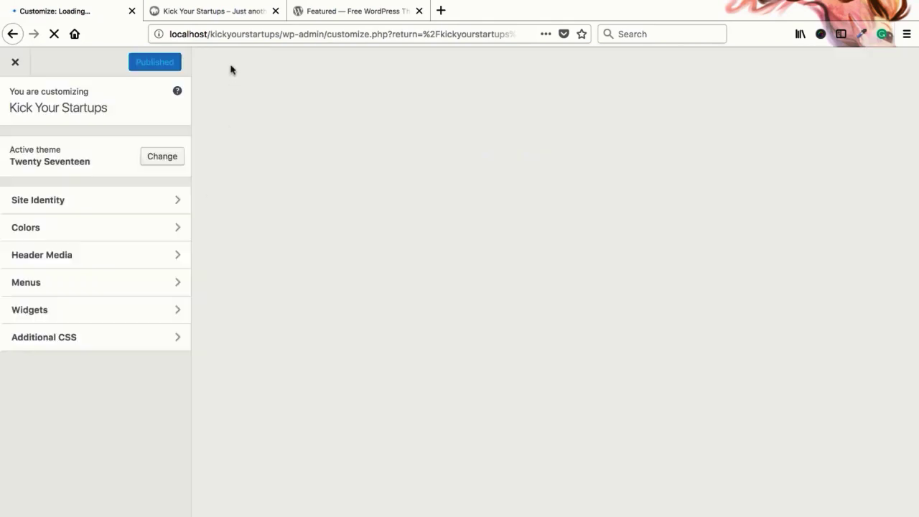
{"action": "left_click", "coordinate": [222, 15]}
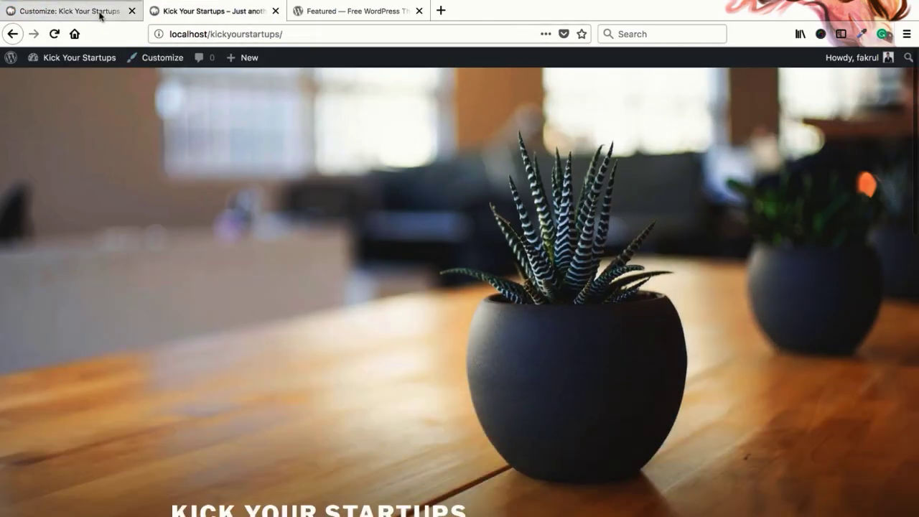
{"action": "left_click", "coordinate": [94, 11]}
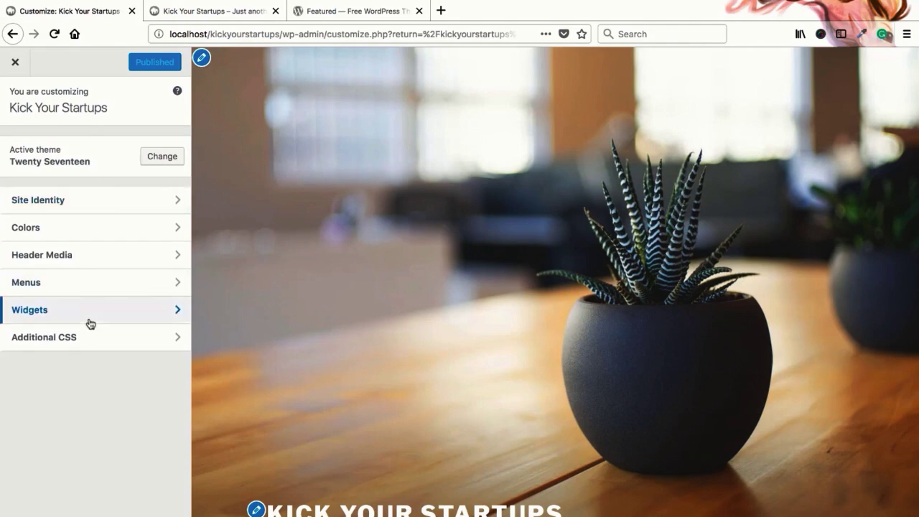
Try carl_arm_out_hip.png, cropped to the torso, as the Site Identity logo, and remove the logo again
{"action": "left_click", "coordinate": [71, 207]}
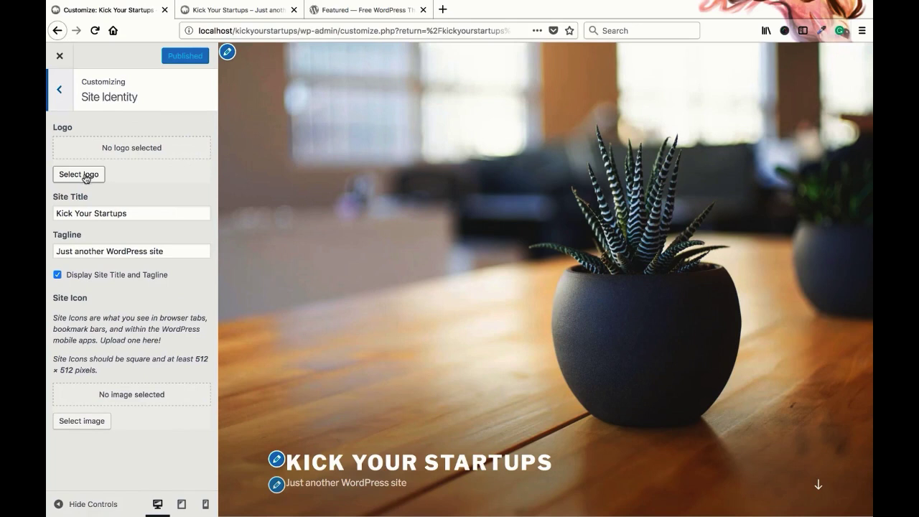
{"action": "left_click", "coordinate": [85, 175]}
{"action": "left_click", "coordinate": [130, 184]}
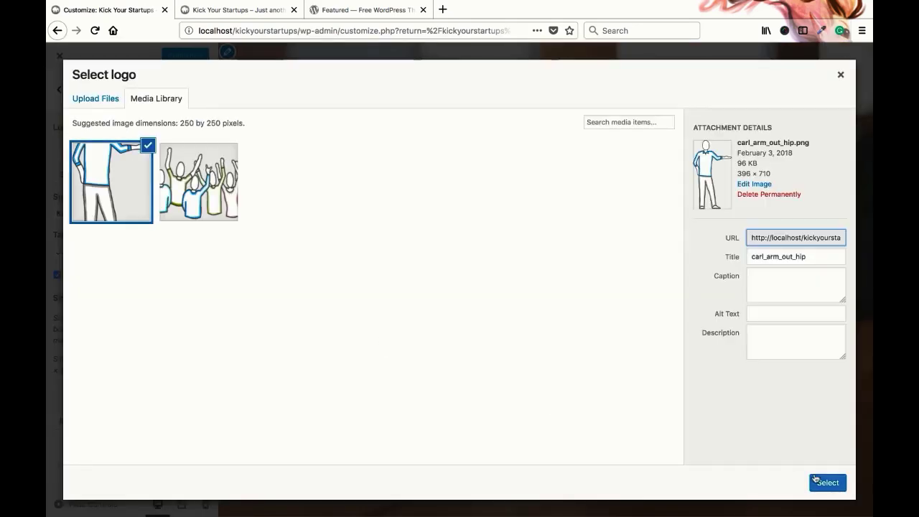
{"action": "left_click", "coordinate": [815, 479]}
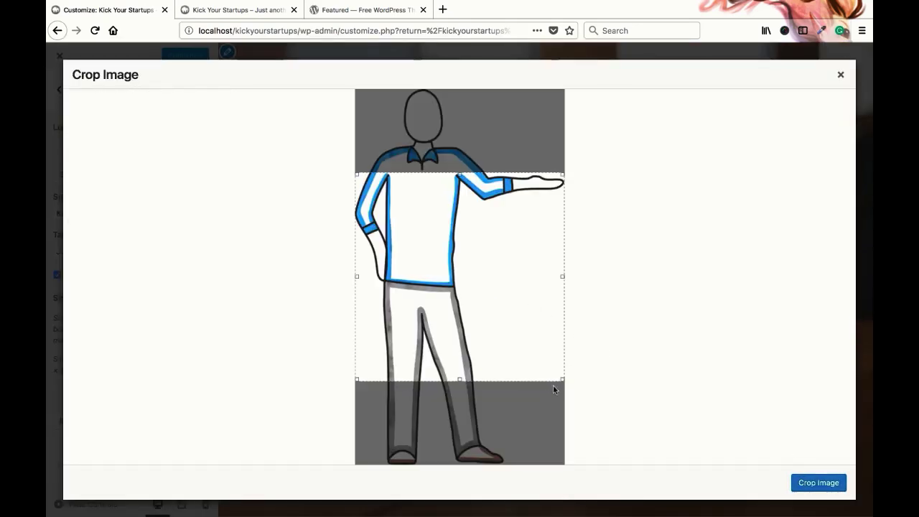
{"action": "left_click_drag", "start_coordinate": [562, 379], "coordinate": [539, 297]}
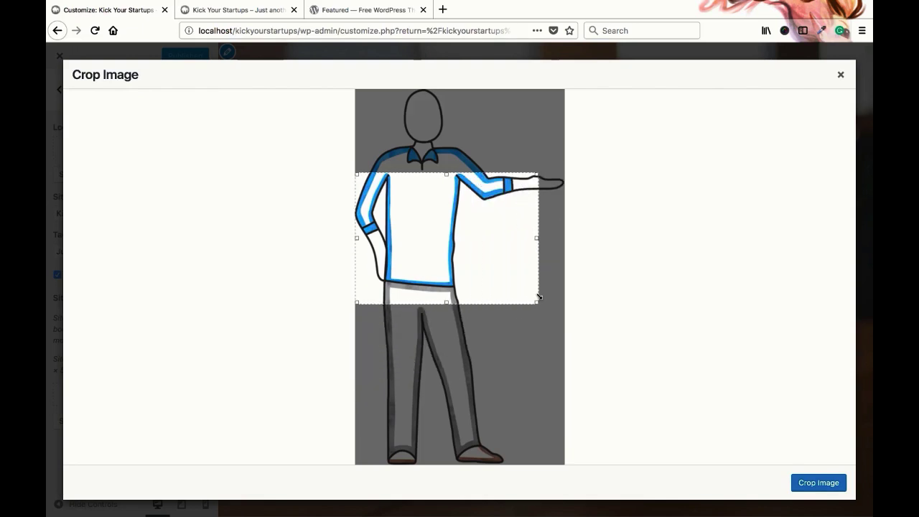
{"action": "left_click", "coordinate": [833, 485]}
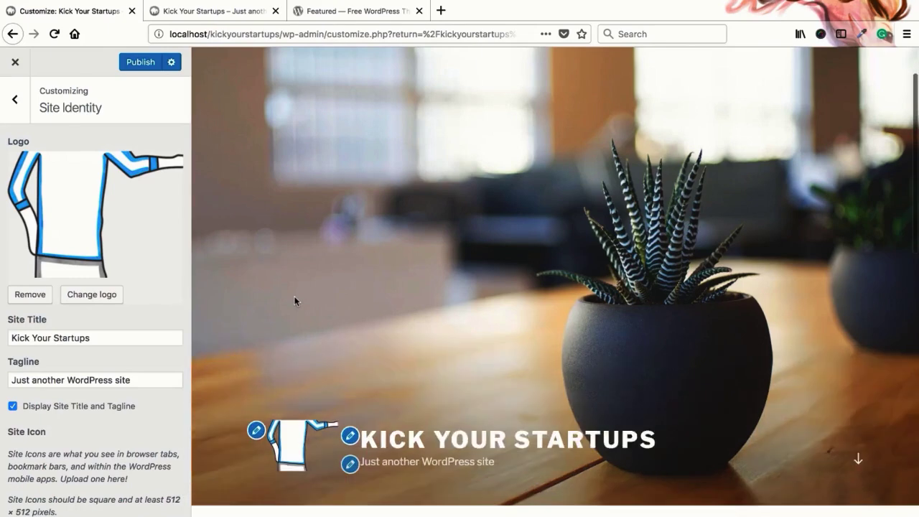
{"action": "scroll", "coordinate": [311, 296], "scroll_direction": "down", "scroll_amount": 3}
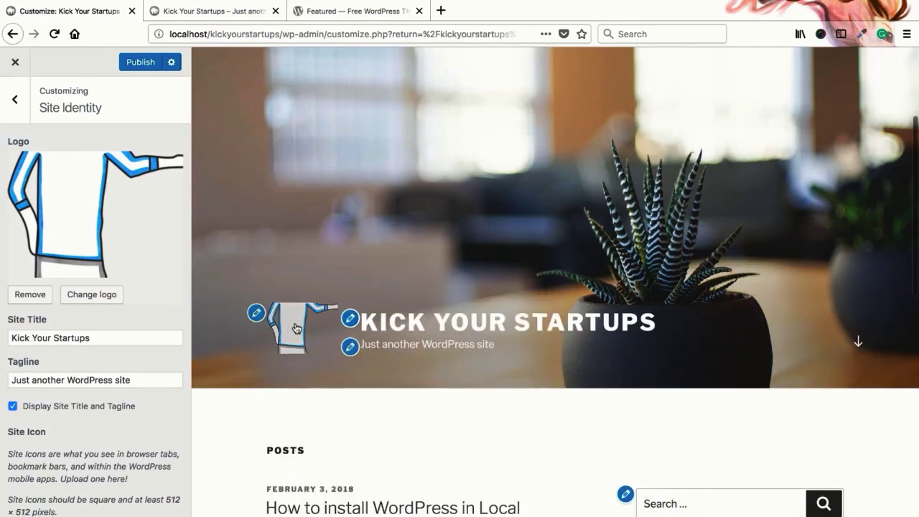
{"action": "left_click", "coordinate": [30, 296]}
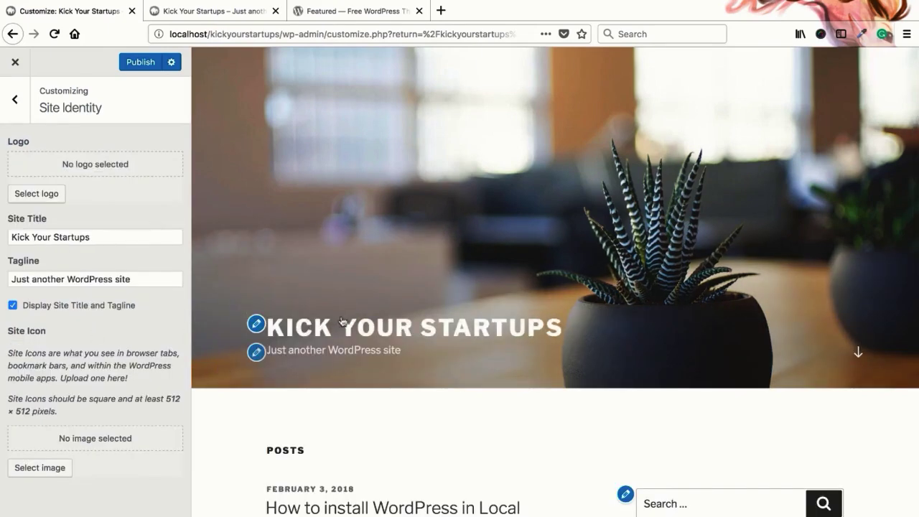
Delete the word "Startups" from the site title and re-enter it so the title reads "Kick Your Startups"
{"action": "left_click", "coordinate": [120, 242]}
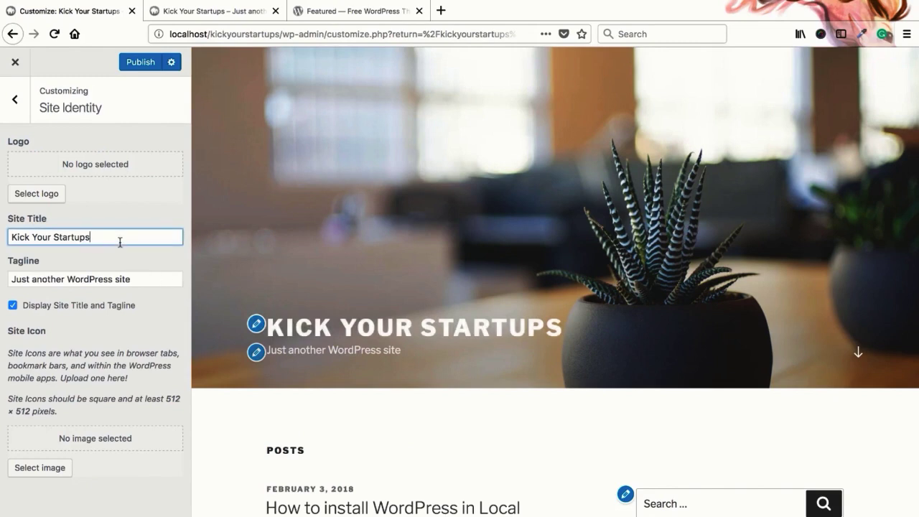
{"action": "key", "text": "BackSpace"}
{"action": "key", "text": "BackSpace"}
{"action": "key", "text": "BackSpace"}
{"action": "key", "text": "BackSpace"}
{"action": "key", "text": "BackSpace"}
{"action": "key", "text": "BackSpace"}
{"action": "key", "text": "BackSpace"}
{"action": "key", "text": "BackSpace"}
{"action": "type", "text": "Startups"}
Replace the site's tagline with "This site is for learning purpose"
{"action": "left_click", "coordinate": [126, 280]}
{"action": "left_click_drag", "start_coordinate": [132, 279], "coordinate": [11, 279]}
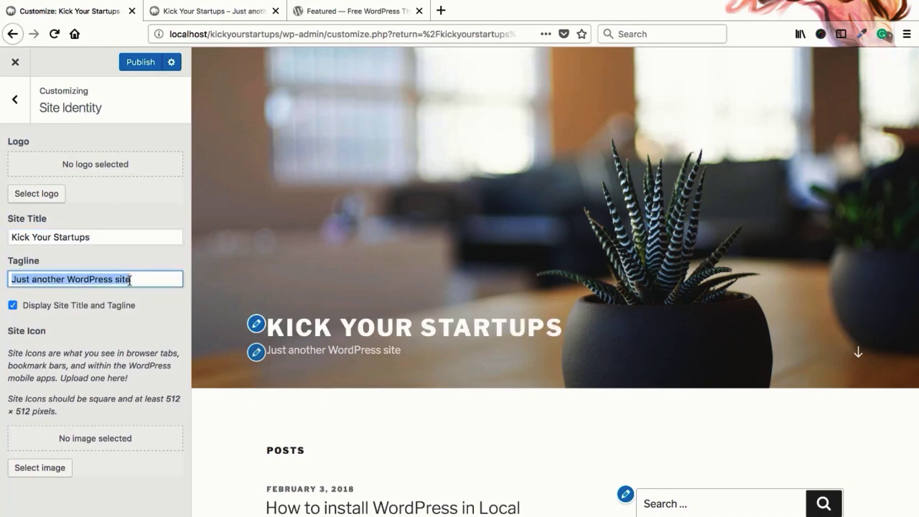
{"action": "type", "text": "This site is for learning purpose"}
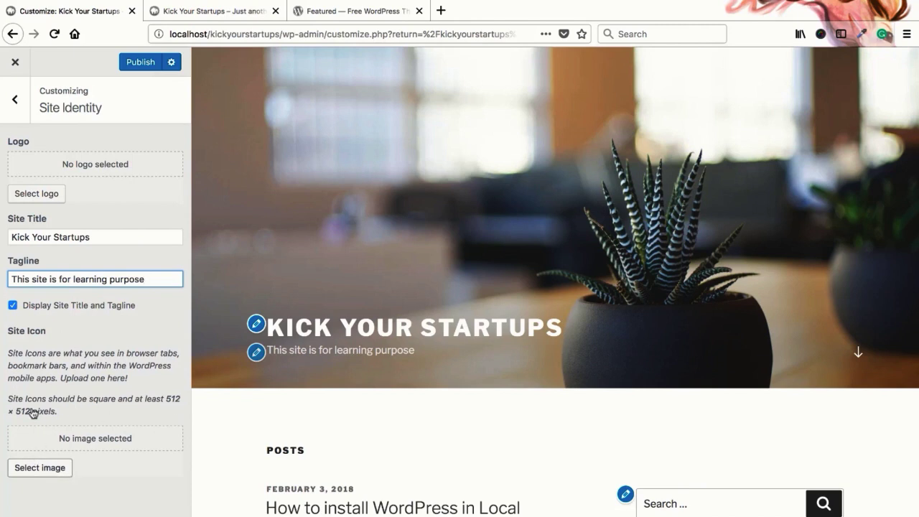
Set carl_arm_out_hip.png with its default crop as the site icon, and publish the Site Identity changes
{"action": "left_click", "coordinate": [39, 468]}
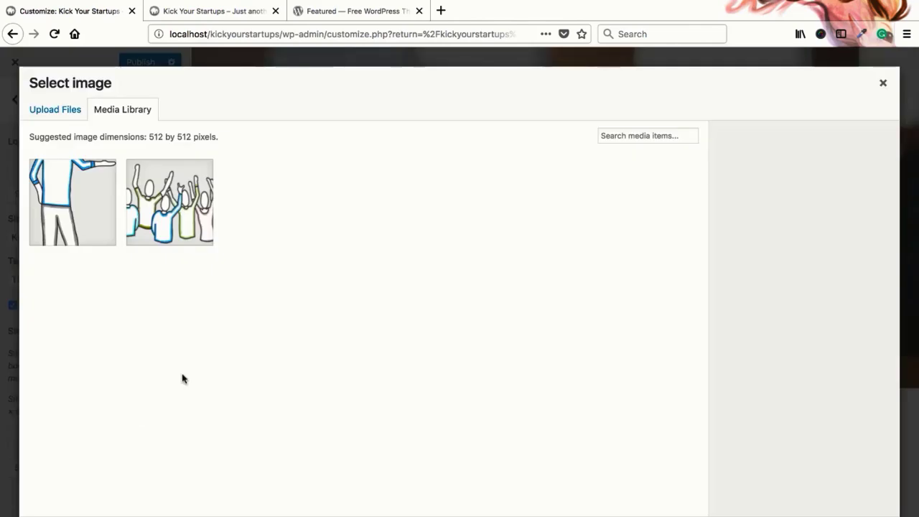
{"action": "left_click", "coordinate": [114, 188]}
{"action": "left_click", "coordinate": [826, 483]}
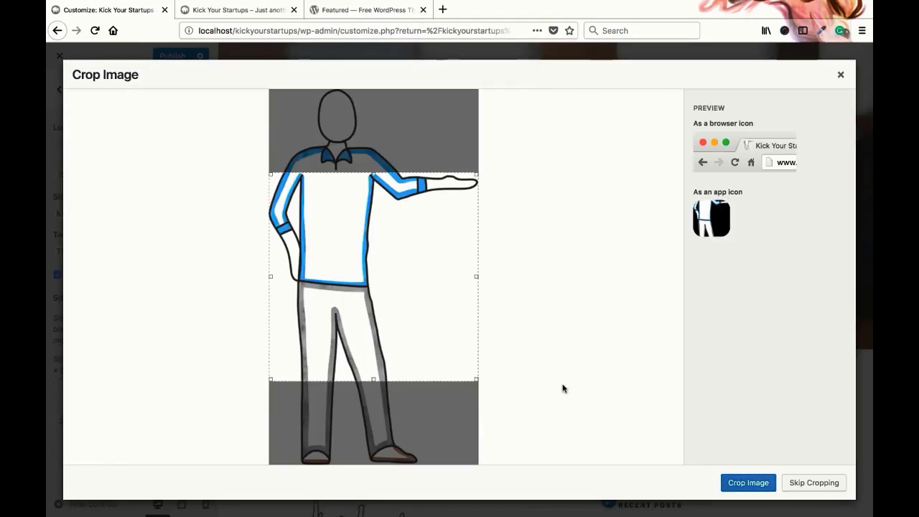
{"action": "left_click", "coordinate": [737, 483]}
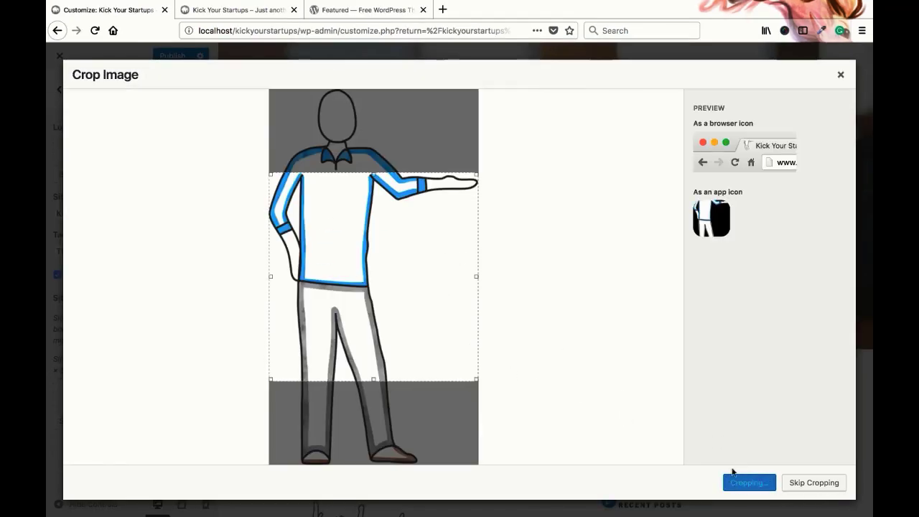
{"action": "left_click", "coordinate": [169, 58]}
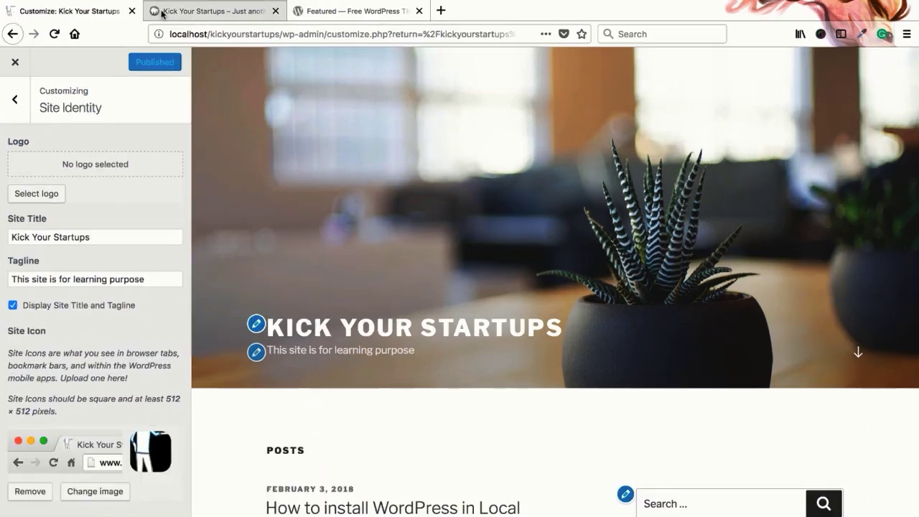
Reload the live home page to check the published tagline and site icon, and return to the Customizer
{"action": "left_click", "coordinate": [192, 12]}
{"action": "right_click", "coordinate": [156, 16]}
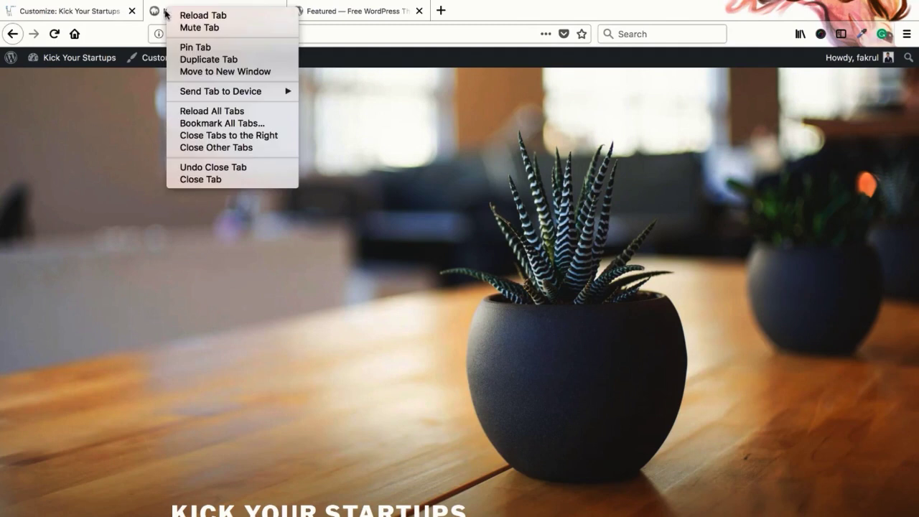
{"action": "left_click", "coordinate": [179, 15]}
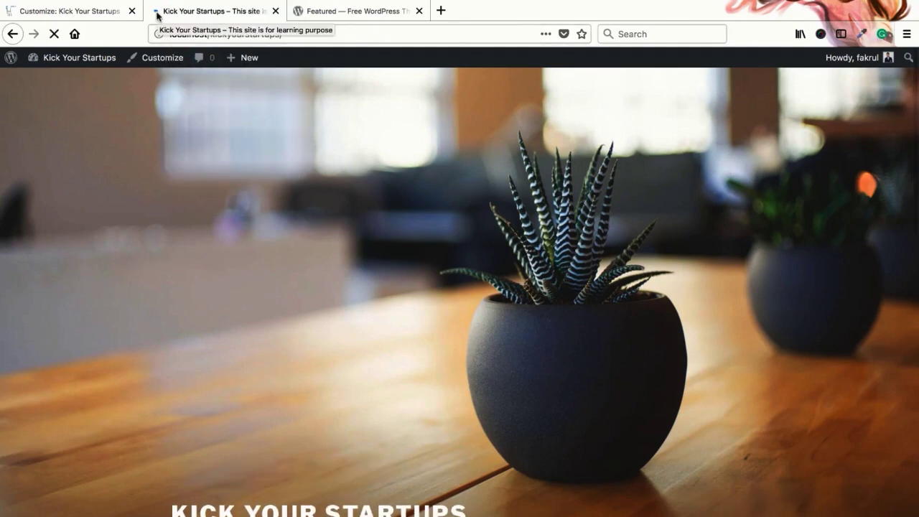
{"action": "left_click", "coordinate": [75, 13]}
Try the theme's Dark color scheme and the Custom scheme with green and magenta hues
{"action": "left_click", "coordinate": [21, 115]}
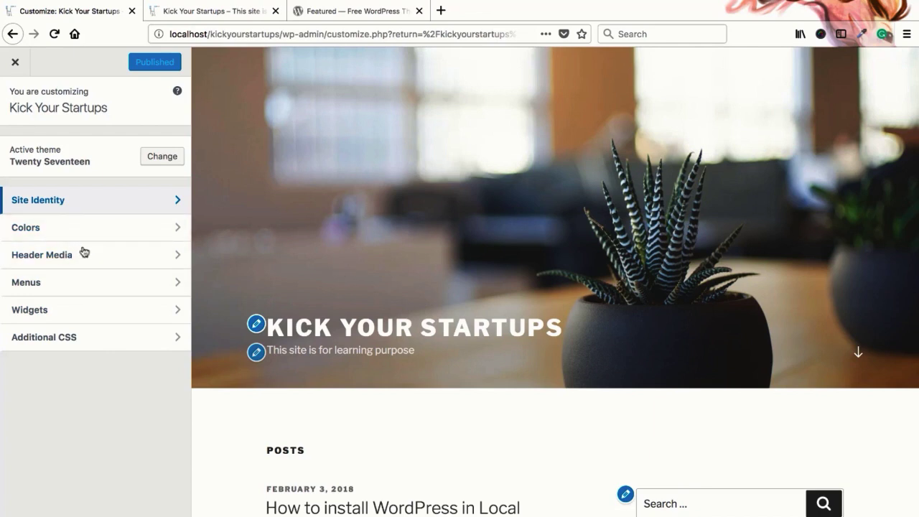
{"action": "left_click", "coordinate": [39, 236]}
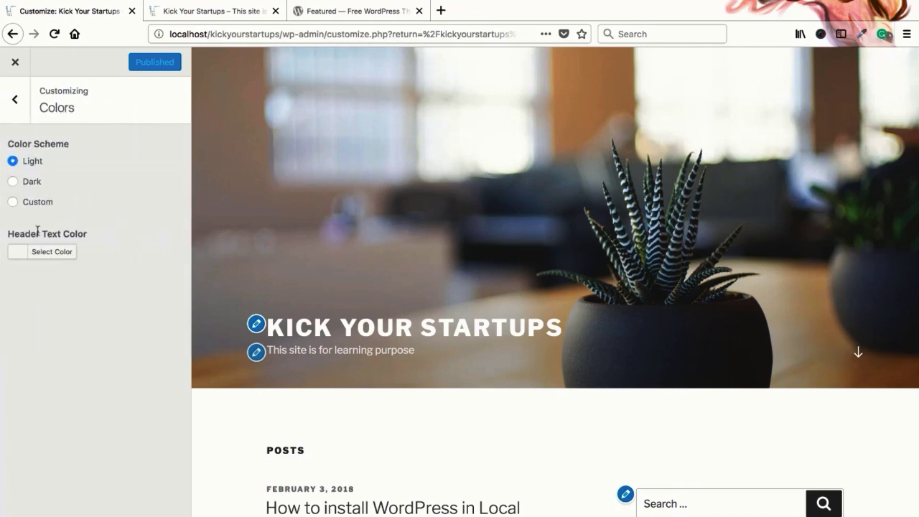
{"action": "left_click", "coordinate": [29, 185]}
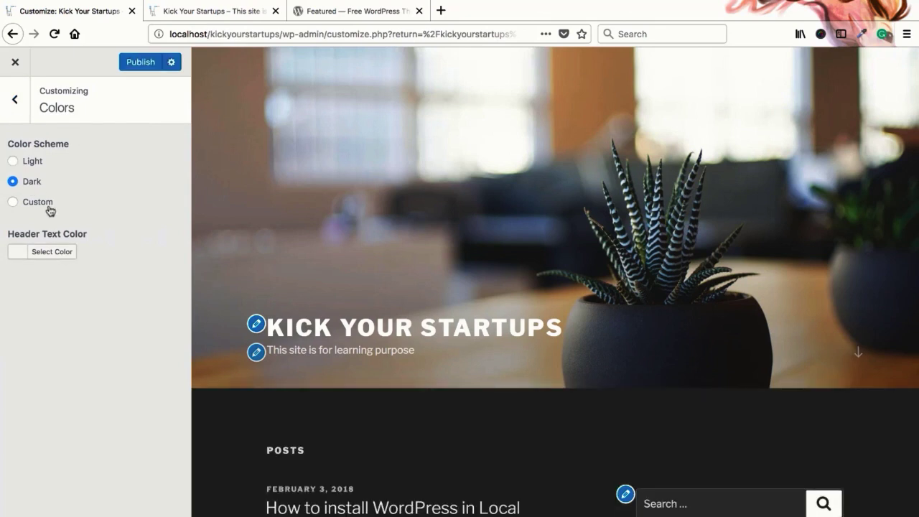
{"action": "left_click", "coordinate": [46, 206]}
{"action": "left_click", "coordinate": [52, 244]}
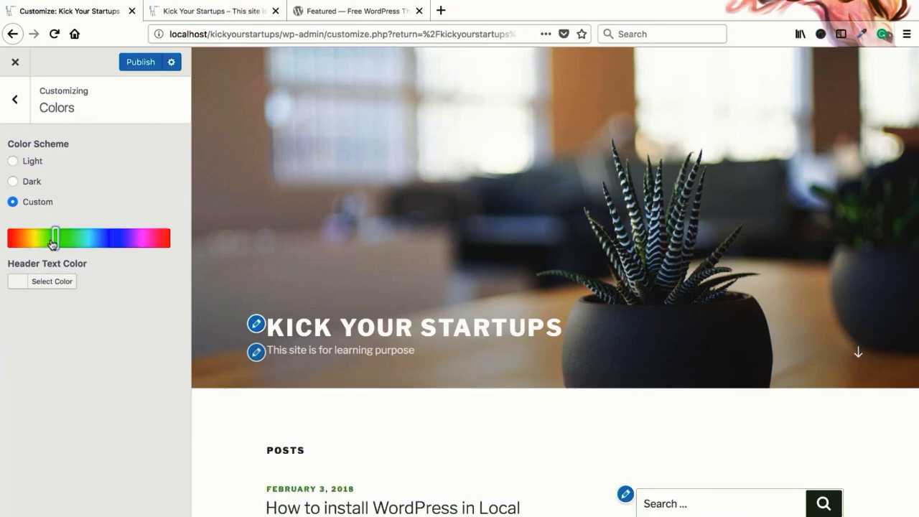
{"action": "left_click", "coordinate": [139, 240]}
{"action": "scroll", "coordinate": [319, 304], "scroll_direction": "down", "scroll_amount": 3}
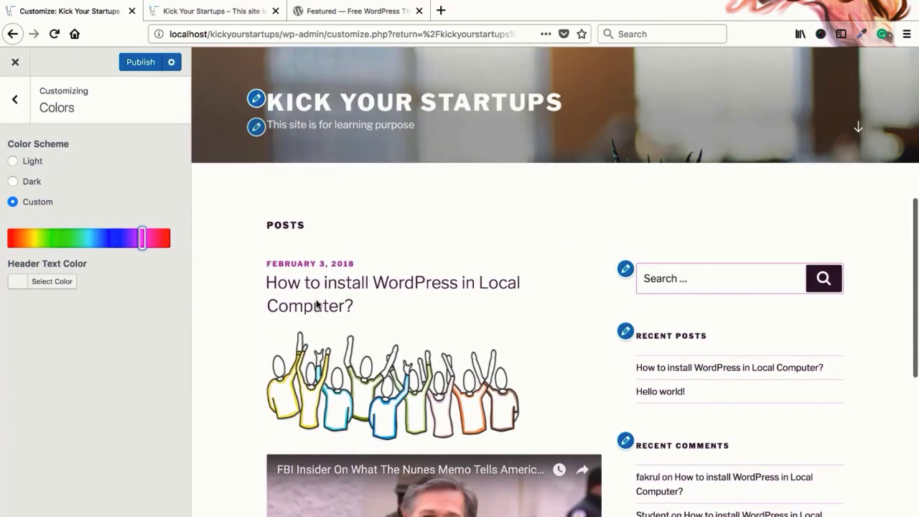
Try grey header text colors such as #bfbfbf, clear the choice, and switch back to the Light color scheme
{"action": "left_click", "coordinate": [49, 285]}
{"action": "left_click", "coordinate": [70, 333]}
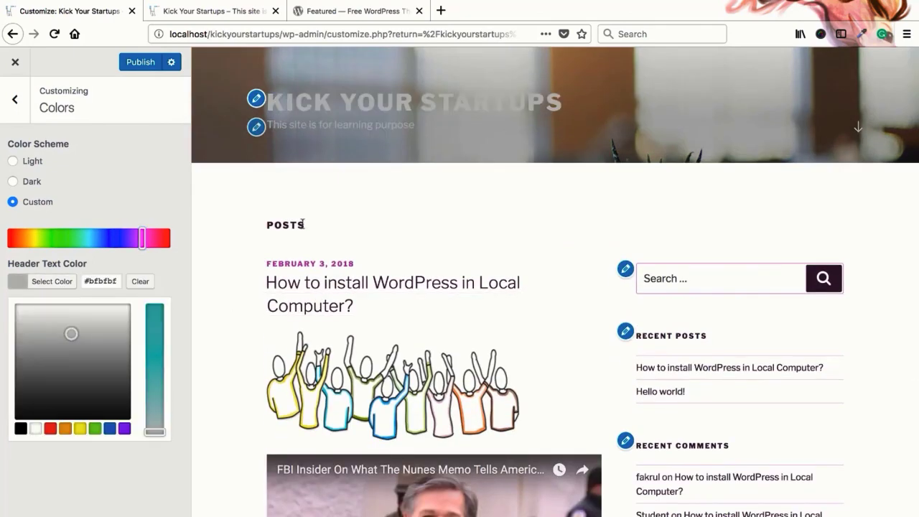
{"action": "scroll", "coordinate": [303, 224], "scroll_direction": "up", "scroll_amount": 3}
{"action": "mouse_move", "coordinate": [71, 333]}
{"action": "left_mouse_down"}
{"action": "mouse_move", "coordinate": [72, 371]}
{"action": "mouse_move", "coordinate": [36, 380]}
{"action": "mouse_move", "coordinate": [62, 318]}
{"action": "mouse_move", "coordinate": [106, 331]}
{"action": "mouse_move", "coordinate": [66, 365]}
{"action": "mouse_move", "coordinate": [66, 347]}
{"action": "left_mouse_up"}
{"action": "left_click", "coordinate": [140, 281]}
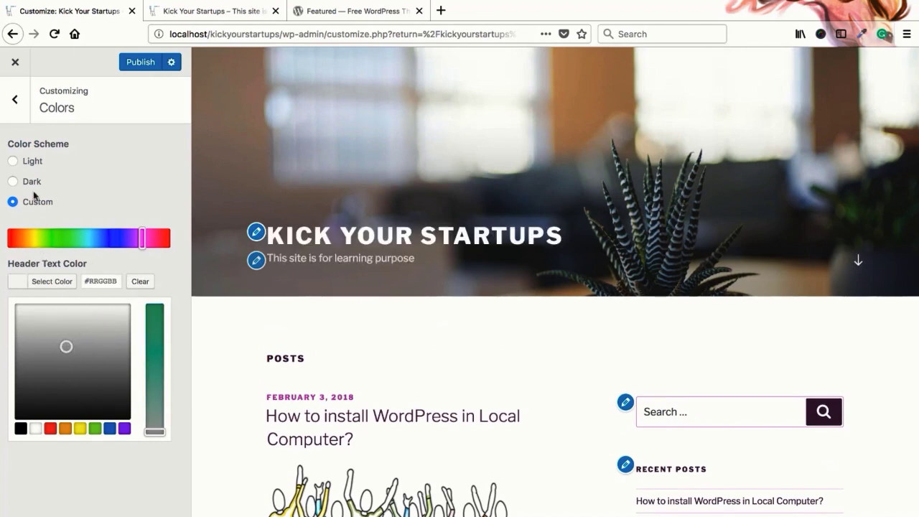
{"action": "left_click", "coordinate": [29, 165]}
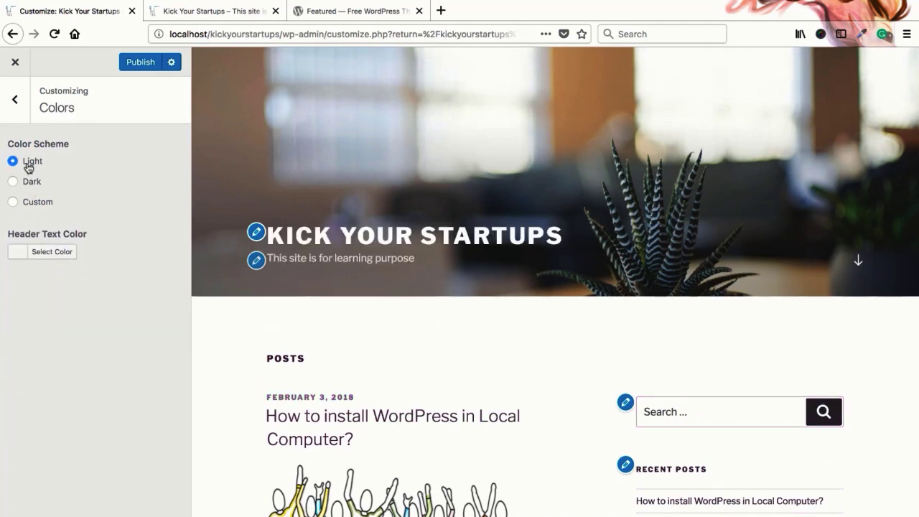
Remove the Search widget from the theme's Blog Sidebar widget area in the Customizer
{"action": "left_click", "coordinate": [16, 99]}
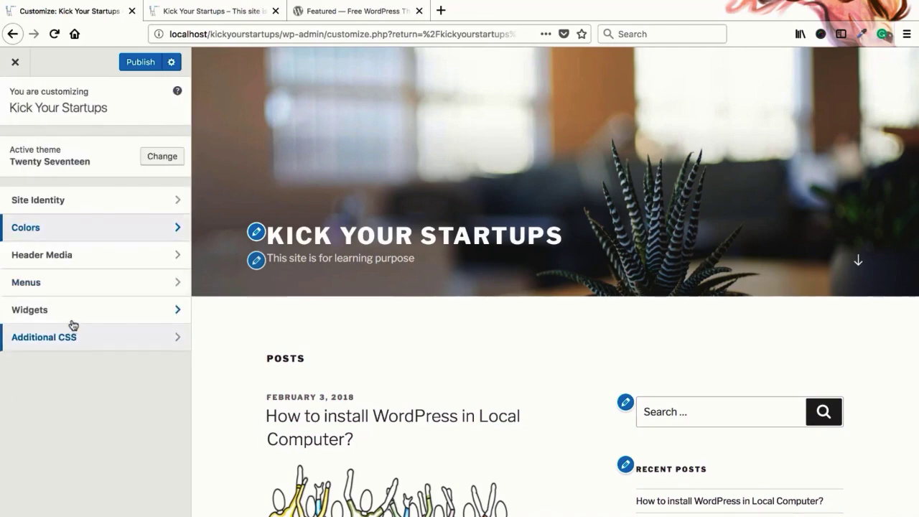
{"action": "scroll", "coordinate": [579, 382], "scroll_direction": "down", "scroll_amount": 5}
{"action": "scroll", "coordinate": [694, 222], "scroll_direction": "up", "scroll_amount": 2}
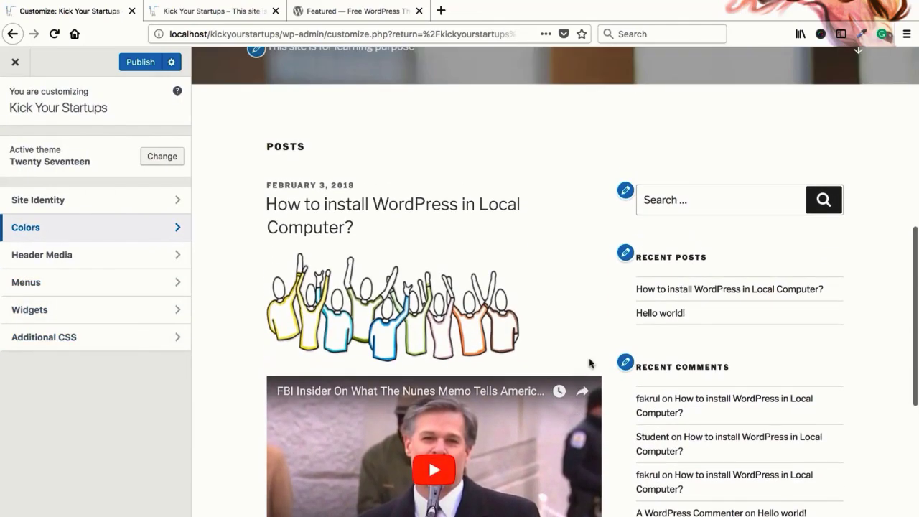
{"action": "left_click", "coordinate": [104, 311]}
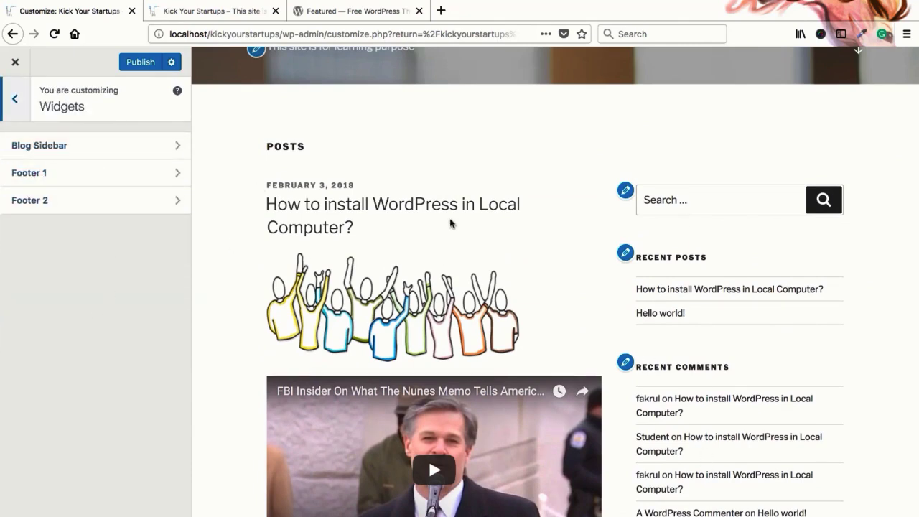
{"action": "left_click", "coordinate": [117, 155]}
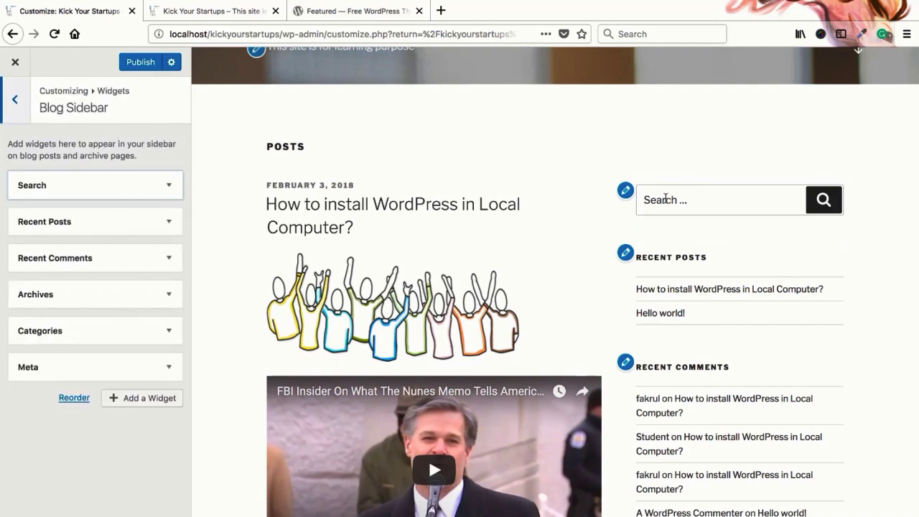
{"action": "left_click", "coordinate": [151, 187]}
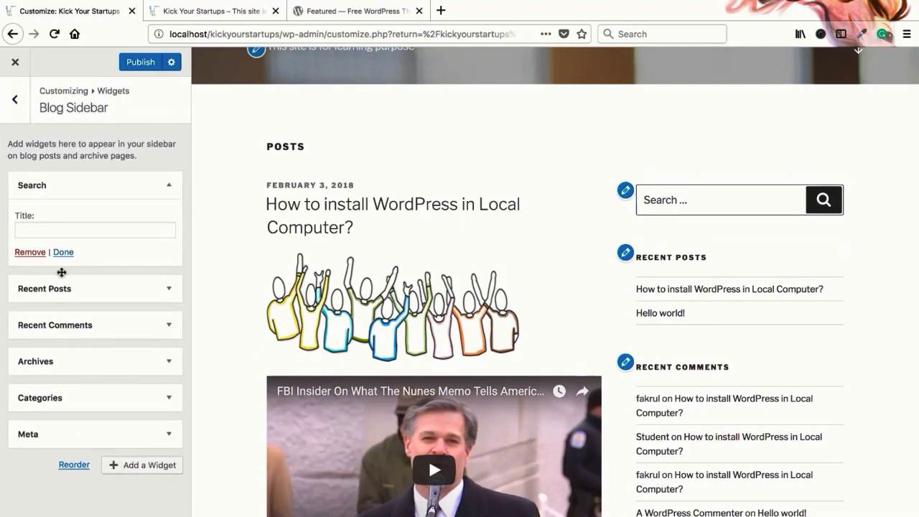
{"action": "left_click", "coordinate": [30, 252]}
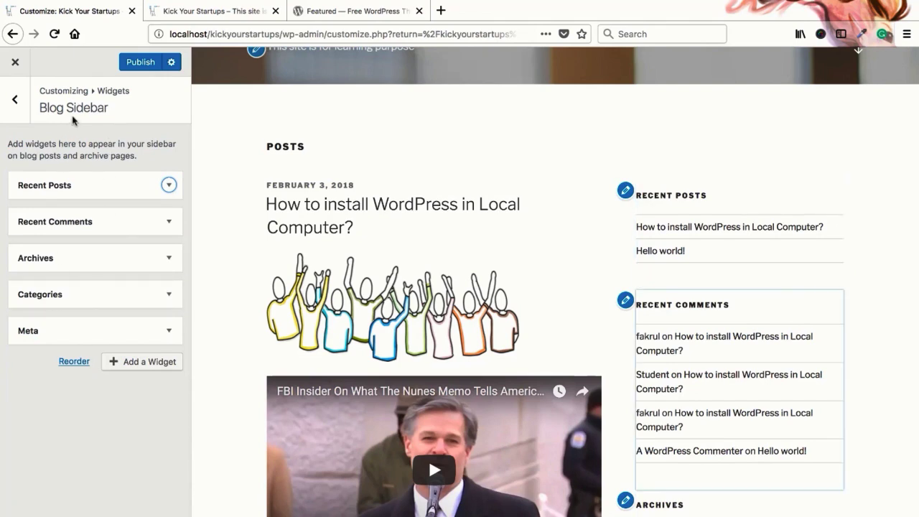
Return to the Customizer's main list of sections and publish the sidebar change
{"action": "left_click", "coordinate": [13, 113]}
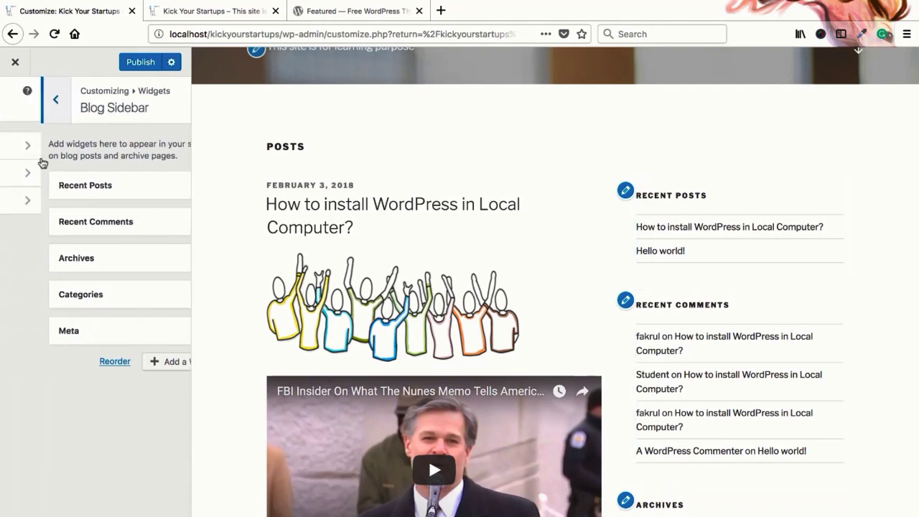
{"action": "left_click", "coordinate": [23, 111]}
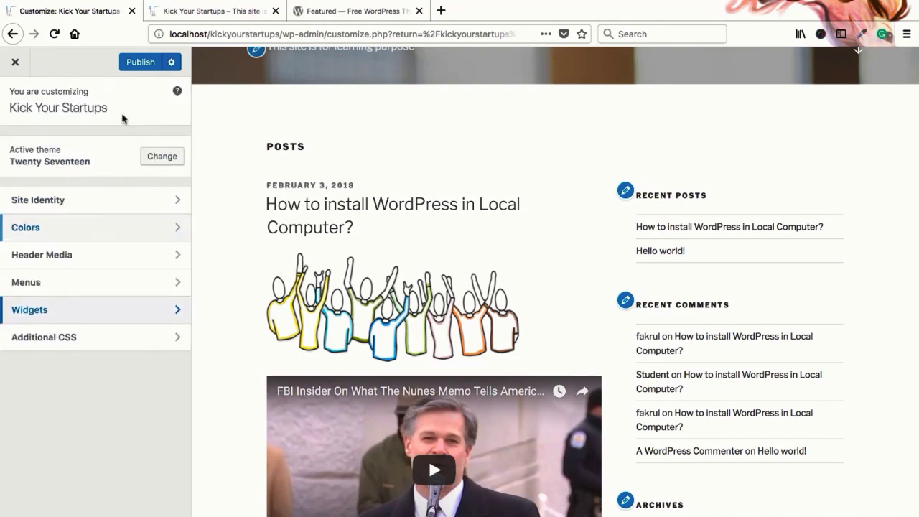
{"action": "left_click", "coordinate": [135, 66]}
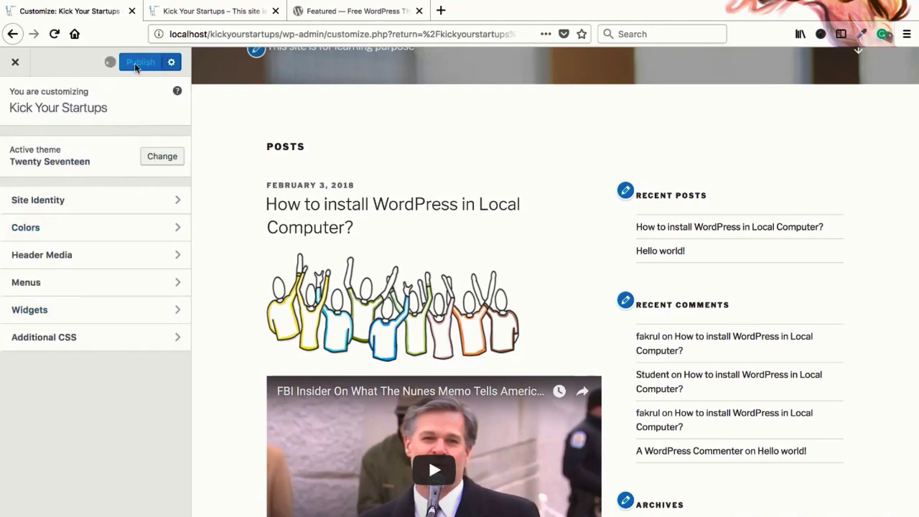
Close the Customizer, open the Widgets admin page, and look over the available widgets and the widget areas
{"action": "left_click", "coordinate": [15, 64]}
{"action": "left_click", "coordinate": [24, 270]}
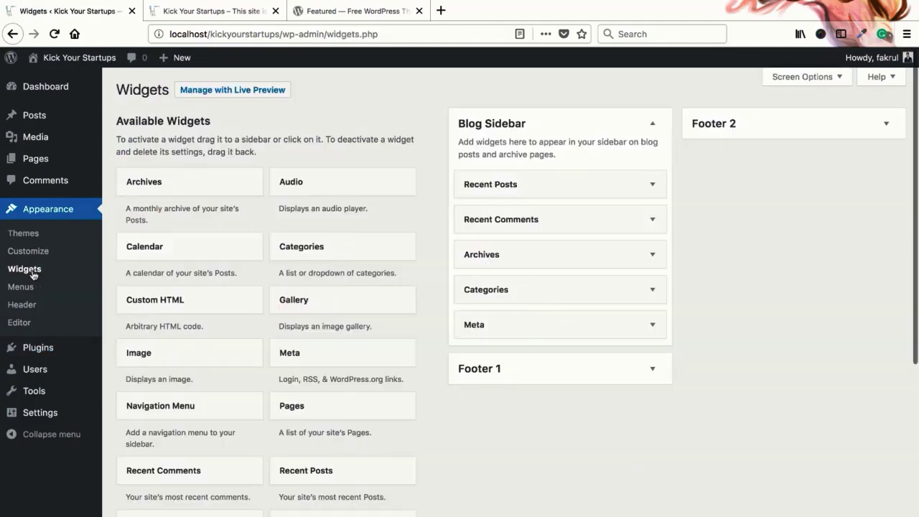
{"action": "scroll", "coordinate": [321, 285], "scroll_direction": "down", "scroll_amount": 5}
{"action": "scroll", "coordinate": [302, 276], "scroll_direction": "up", "scroll_amount": 5}
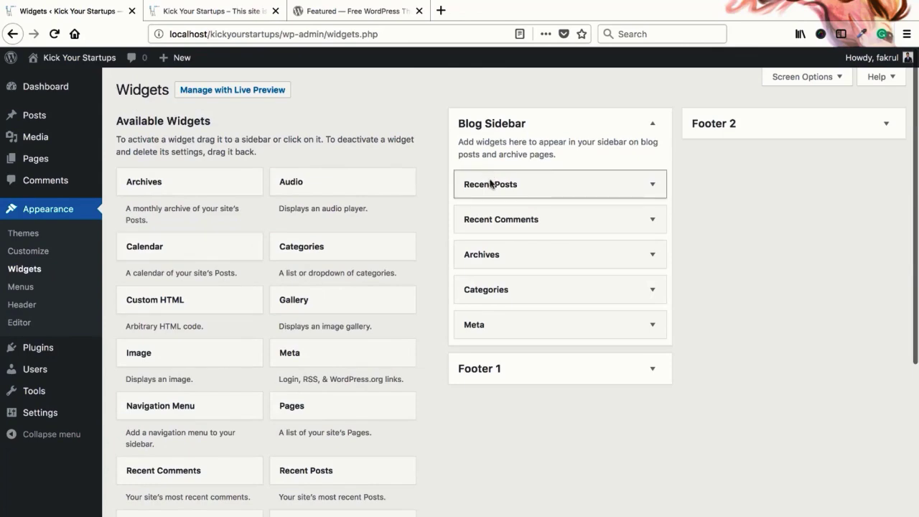
Examine the live site's sidebar widgets on the front page, from the search box through to the Meta links
{"action": "left_click", "coordinate": [237, 10]}
{"action": "scroll", "coordinate": [473, 287], "scroll_direction": "down", "scroll_amount": 10}
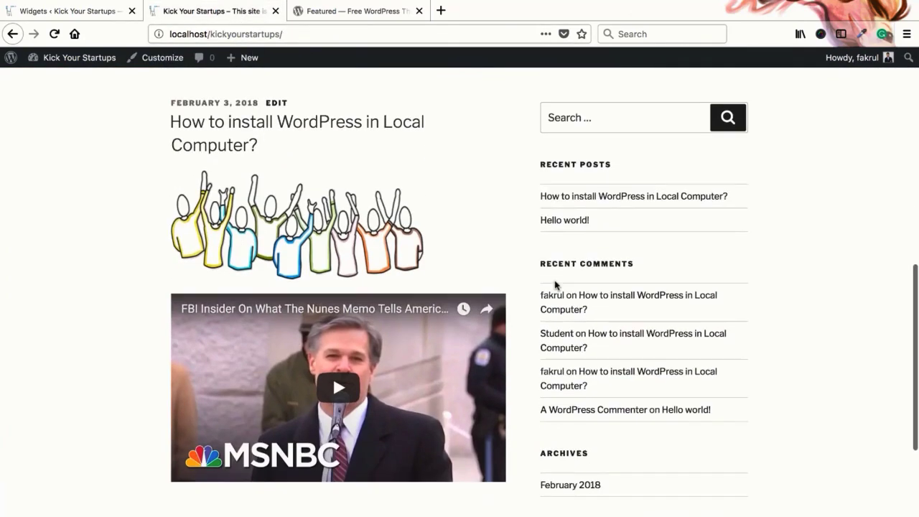
{"action": "left_click", "coordinate": [607, 123]}
{"action": "left_click", "coordinate": [591, 123]}
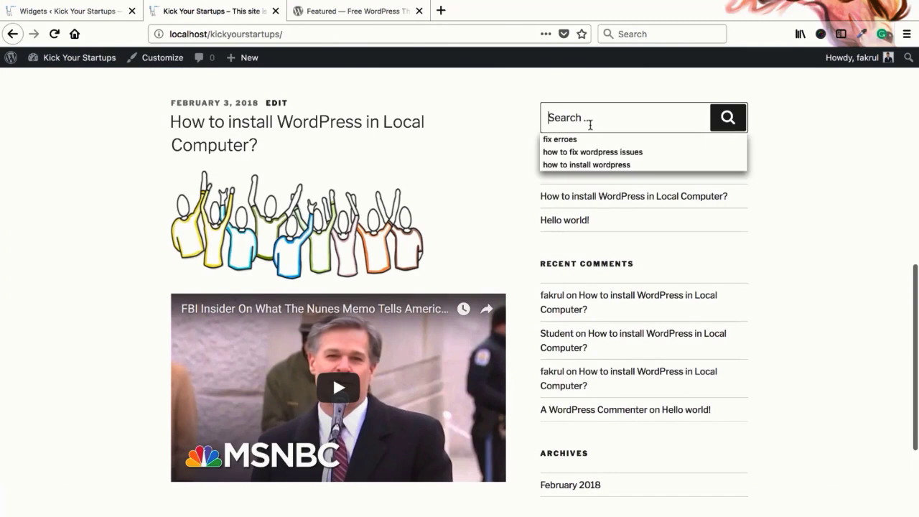
{"action": "left_click", "coordinate": [512, 161]}
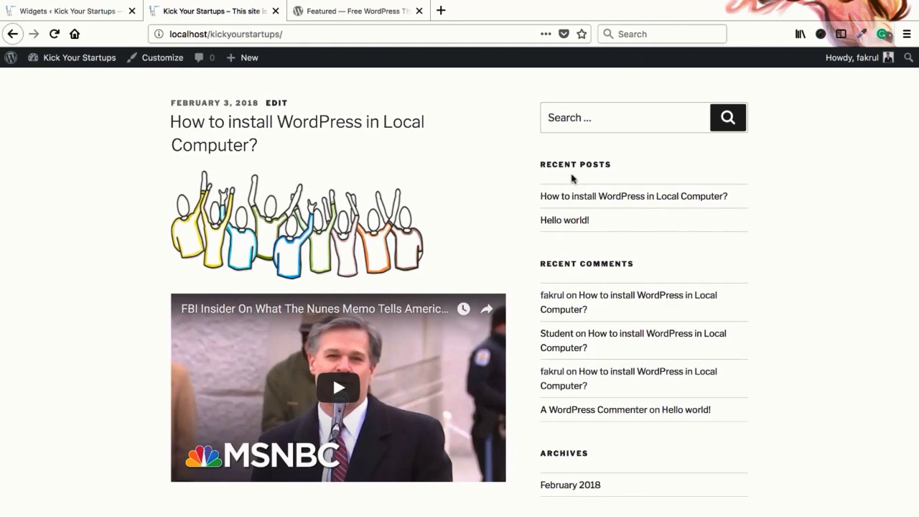
{"action": "scroll", "coordinate": [508, 228], "scroll_direction": "down", "scroll_amount": 1}
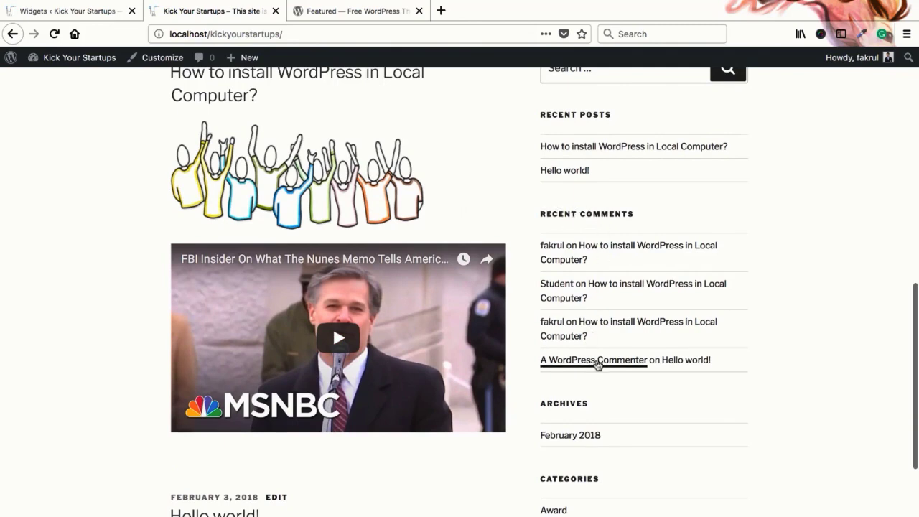
{"action": "scroll", "coordinate": [600, 257], "scroll_direction": "down", "scroll_amount": 3}
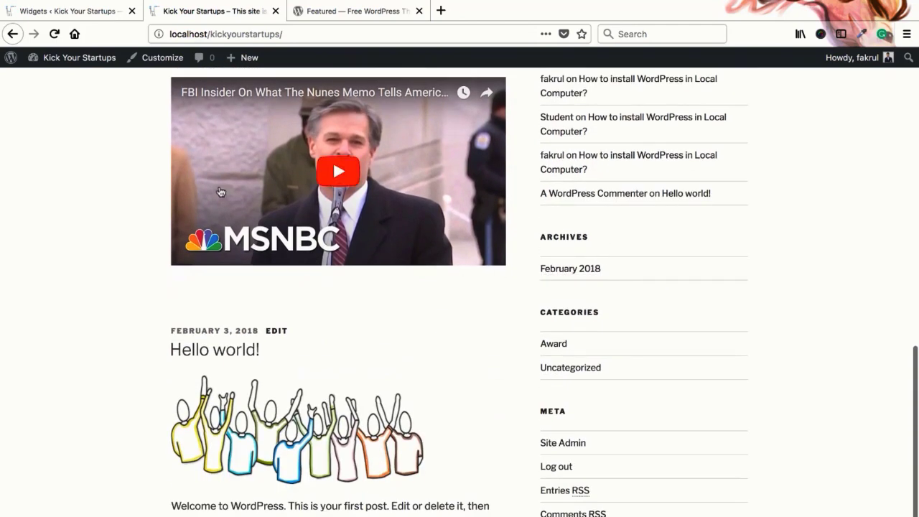
{"action": "scroll", "coordinate": [593, 275], "scroll_direction": "down", "scroll_amount": 2}
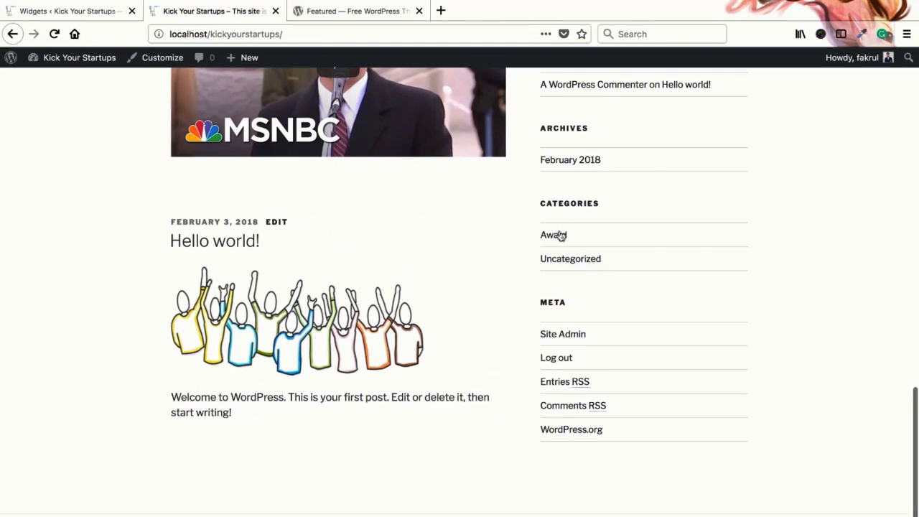
Compare the Blog Sidebar's widget list with the live front page and look through the available widgets
{"action": "left_click", "coordinate": [68, 11]}
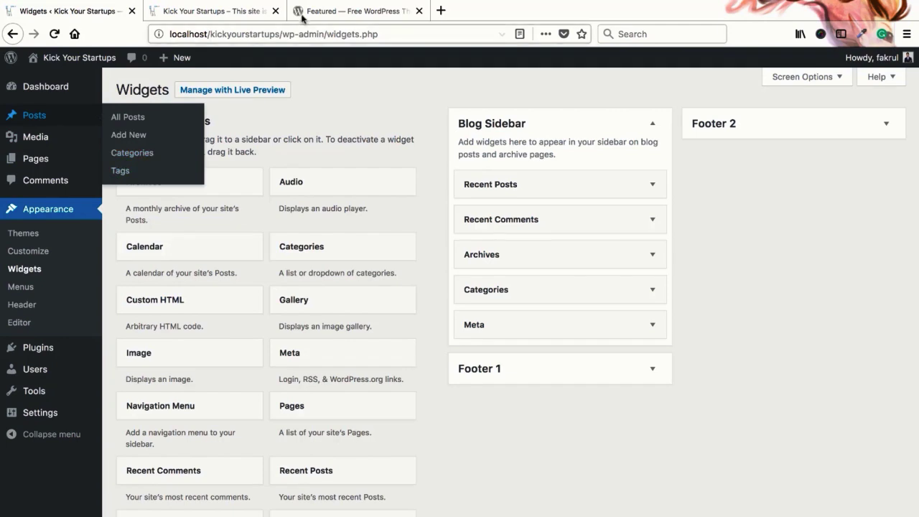
{"action": "left_click", "coordinate": [237, 11]}
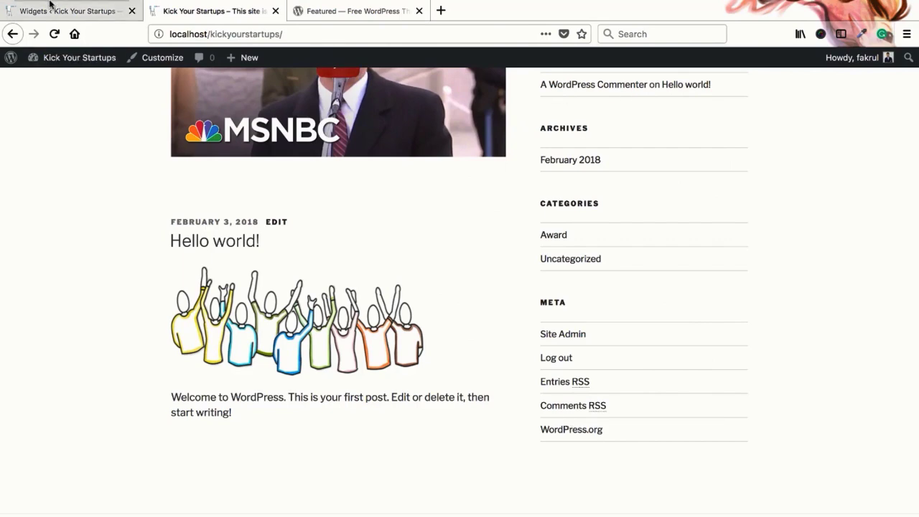
{"action": "left_click", "coordinate": [68, 11]}
{"action": "scroll", "coordinate": [324, 286], "scroll_direction": "down", "scroll_amount": 6}
{"action": "scroll", "coordinate": [323, 287], "scroll_direction": "up", "scroll_amount": 5}
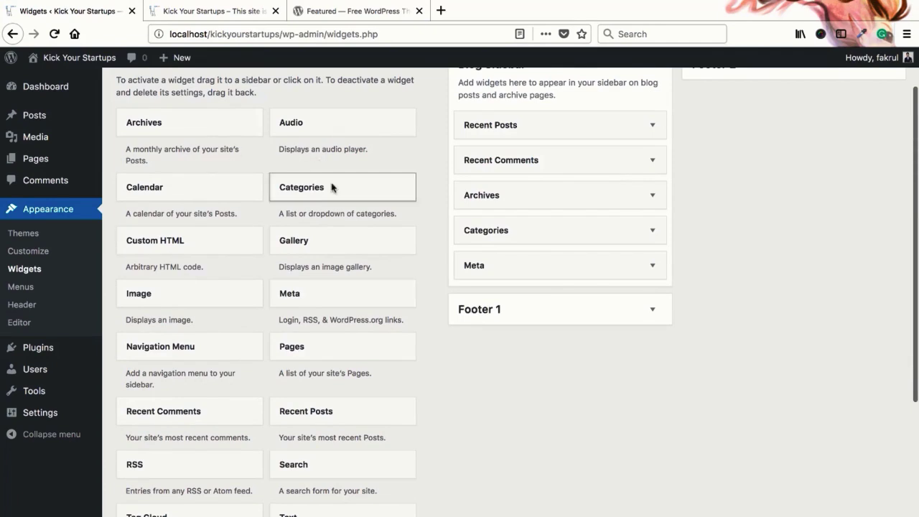
{"action": "scroll", "coordinate": [264, 321], "scroll_direction": "up", "scroll_amount": 1}
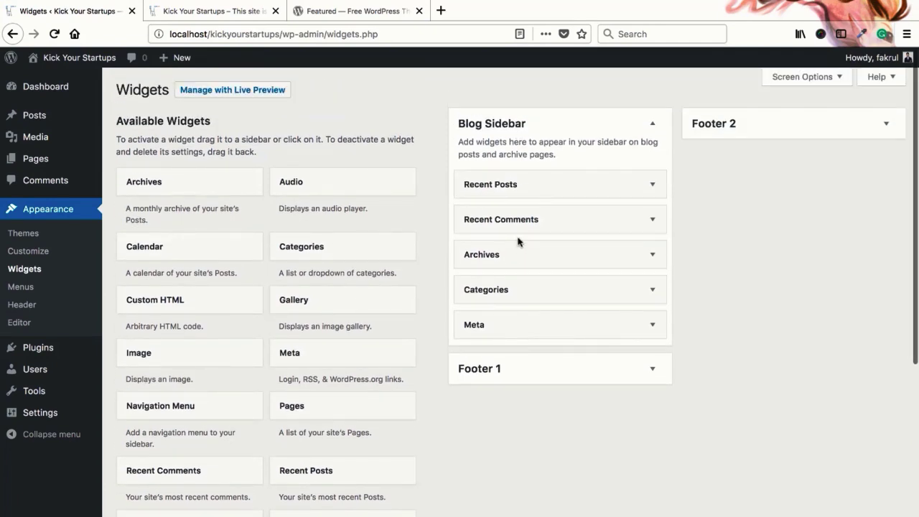
Expand the Footer 2 and Footer 1 widget areas and compare the widget areas with the live front page
{"action": "left_click", "coordinate": [748, 138]}
{"action": "left_click", "coordinate": [576, 367]}
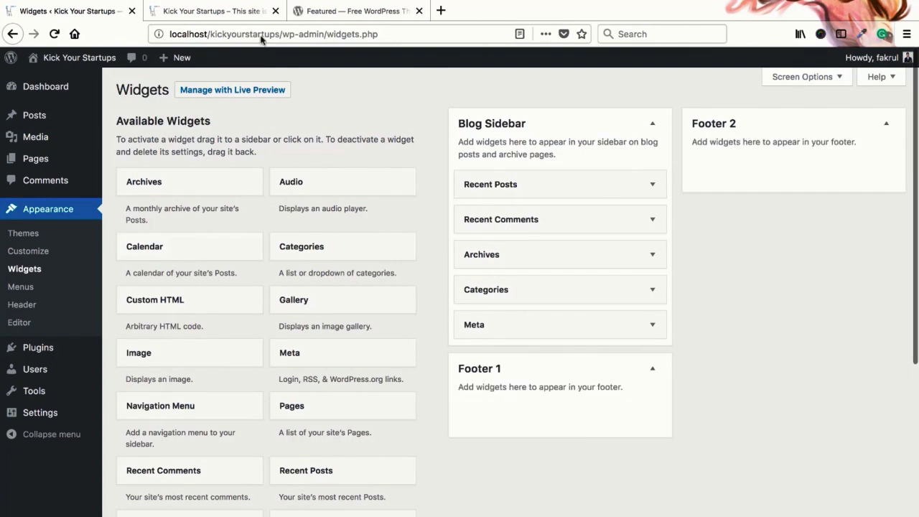
{"action": "left_click", "coordinate": [245, 11]}
{"action": "left_click", "coordinate": [111, 15]}
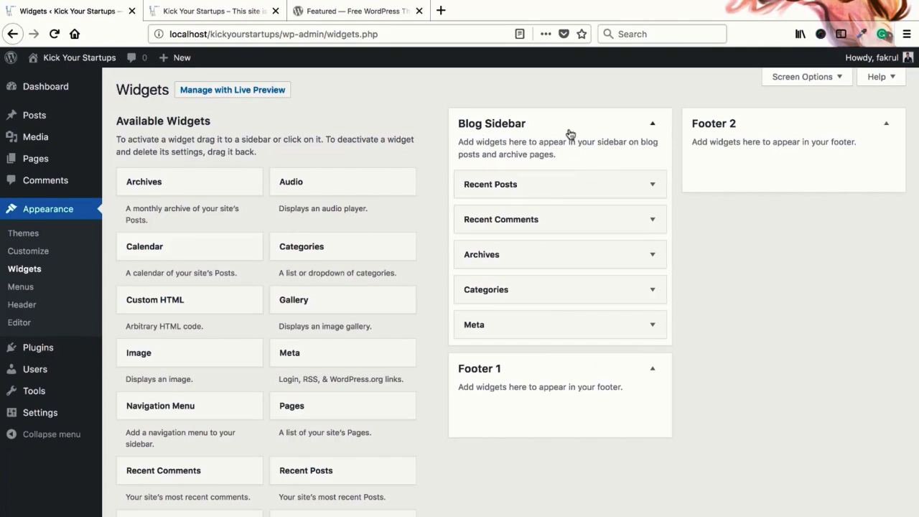
{"action": "left_click", "coordinate": [220, 13]}
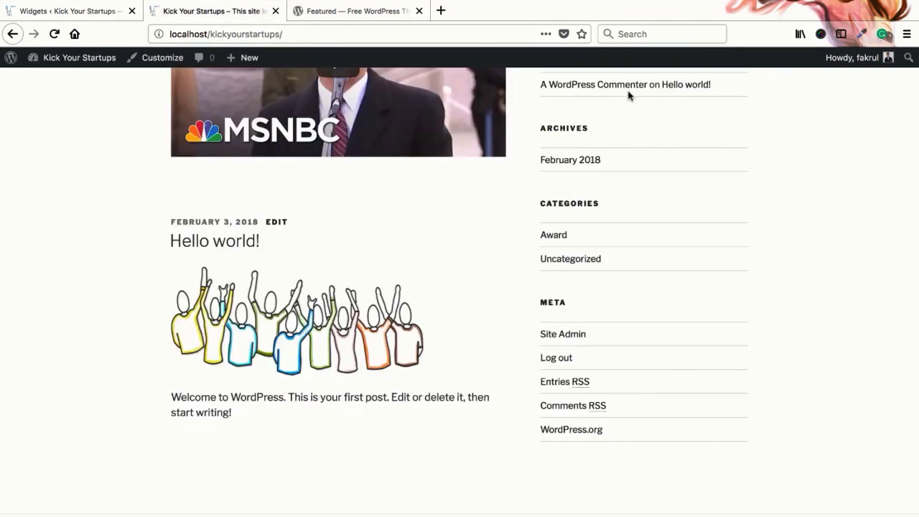
{"action": "left_click", "coordinate": [79, 11]}
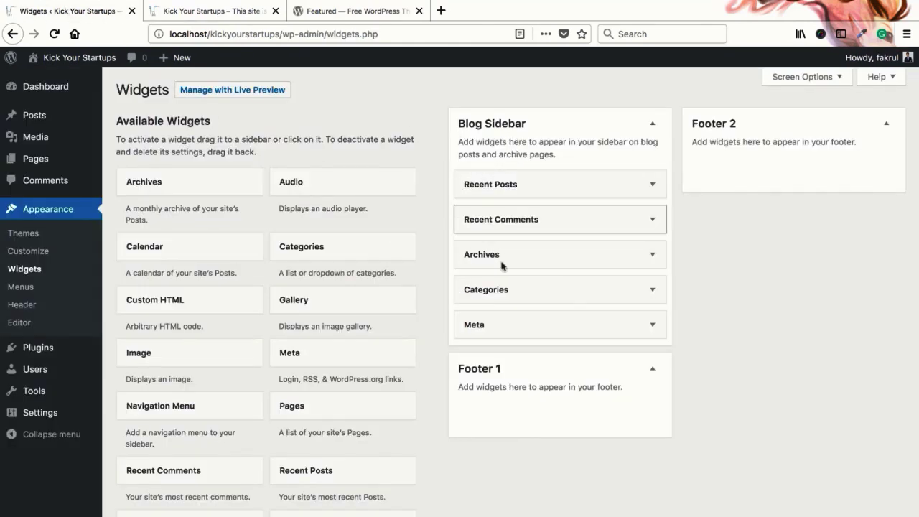
{"action": "left_click", "coordinate": [216, 10]}
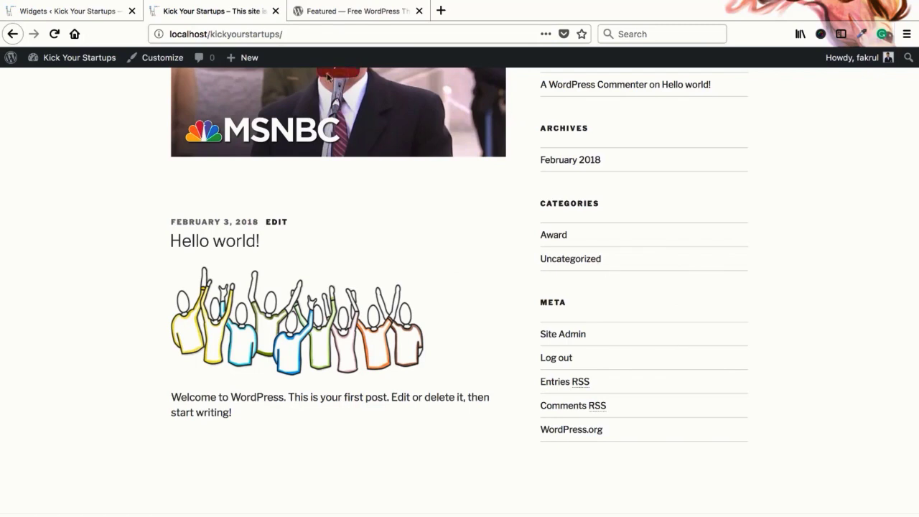
{"action": "left_click", "coordinate": [83, 13]}
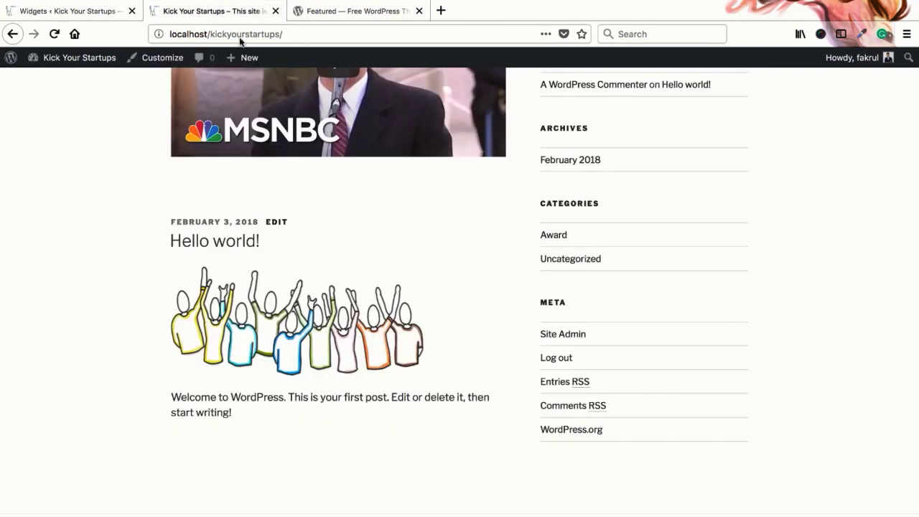
{"action": "left_click", "coordinate": [216, 11]}
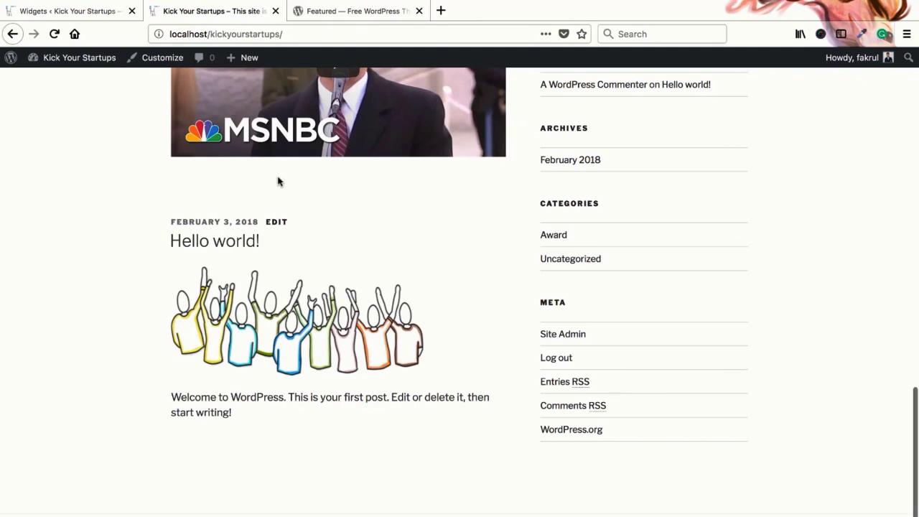
{"action": "left_click", "coordinate": [75, 14]}
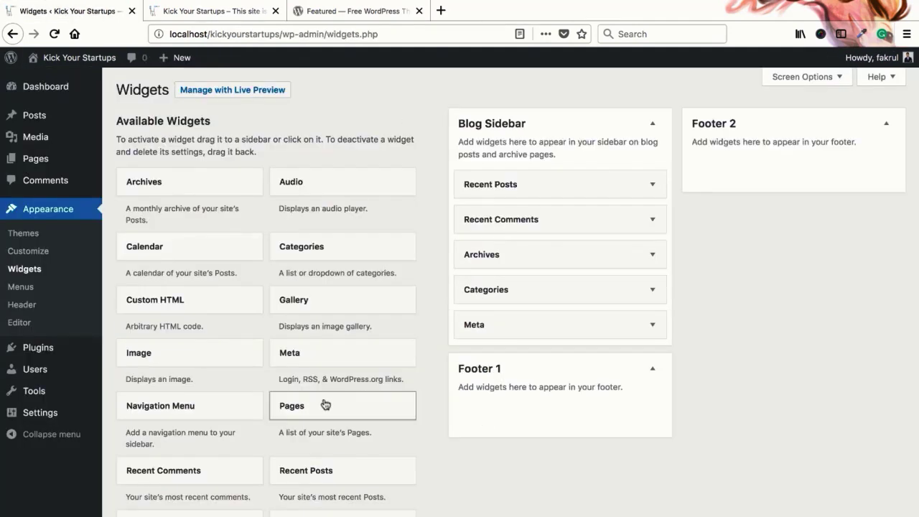
Add the Meta widget to the Footer 1 area with the title "Meta" and save it
{"action": "left_click_drag", "start_coordinate": [302, 353], "coordinate": [496, 404]}
{"action": "left_click", "coordinate": [525, 460]}
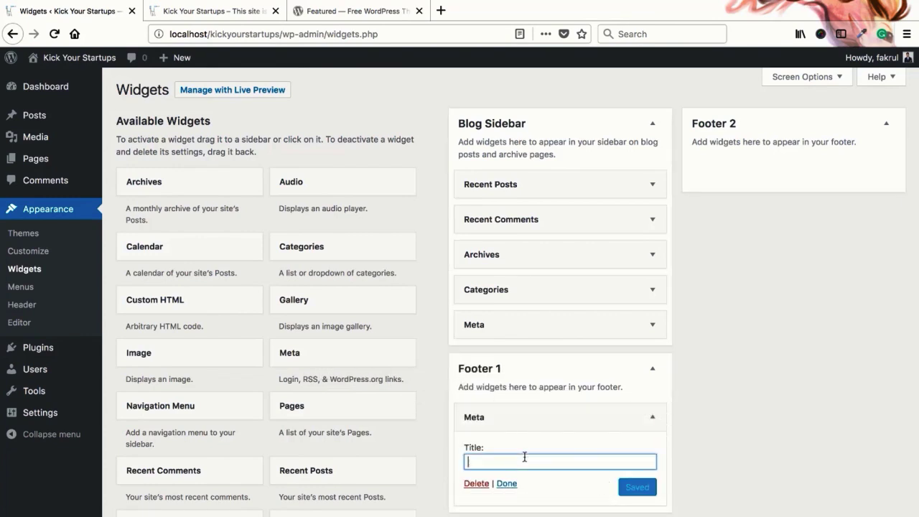
{"action": "type", "text": "Me"}
{"action": "left_click", "coordinate": [641, 488]}
Reload the live front page and check the footer for the Meta widget
{"action": "left_click", "coordinate": [223, 14]}
{"action": "right_click", "coordinate": [222, 15]}
{"action": "left_click", "coordinate": [247, 18]}
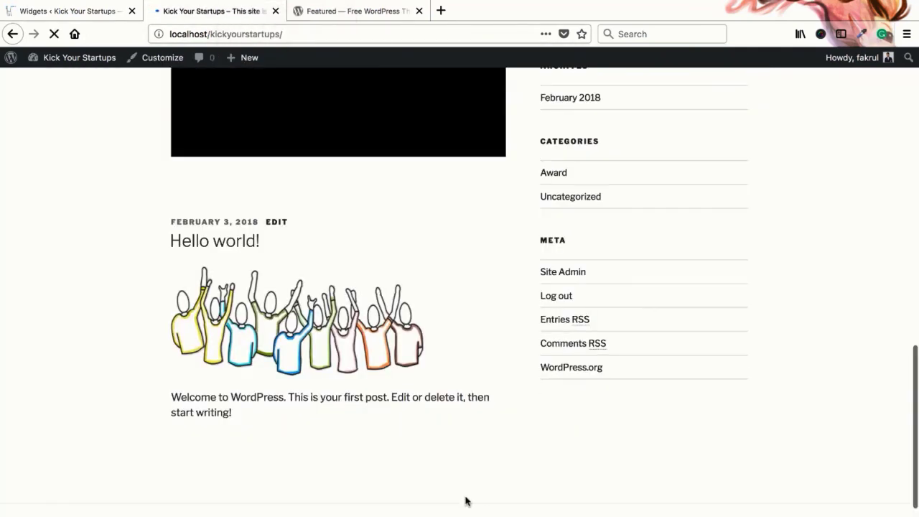
{"action": "scroll", "coordinate": [461, 493], "scroll_direction": "down", "scroll_amount": 5}
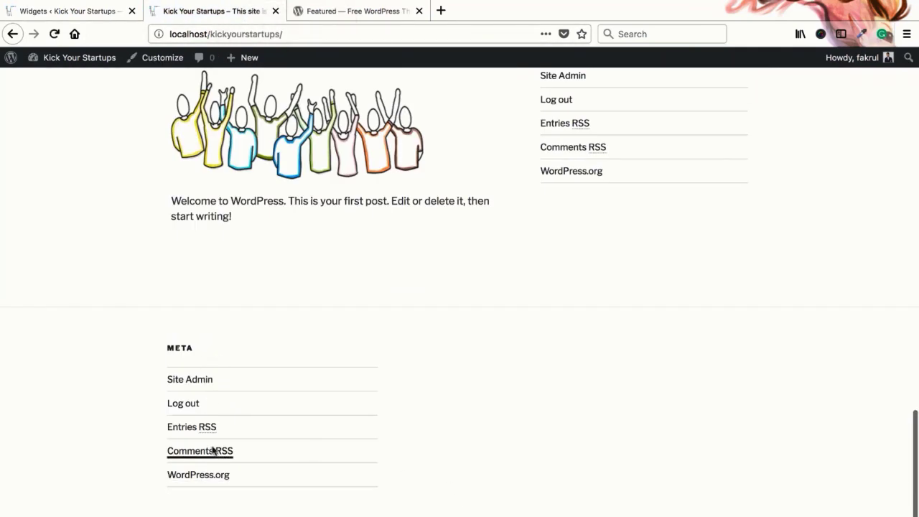
{"action": "left_click", "coordinate": [110, 7]}
{"action": "left_click", "coordinate": [51, 141]}
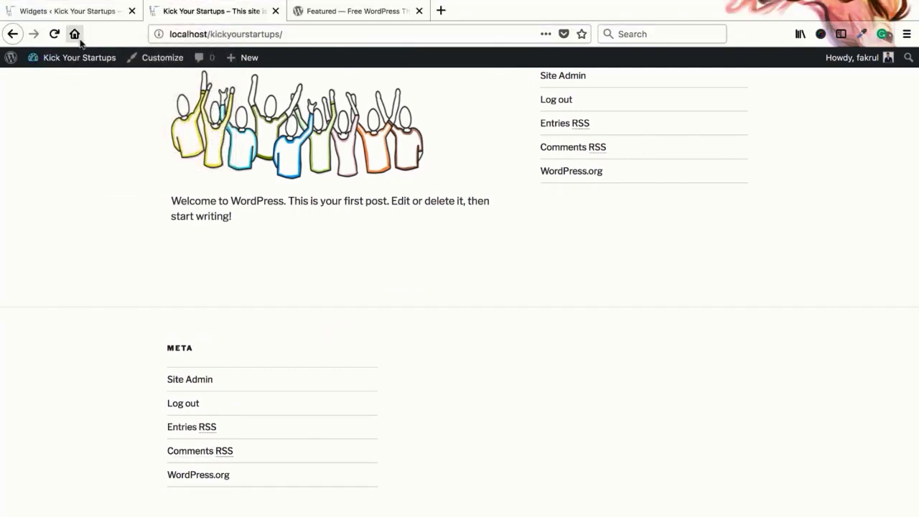
Add a Recent Comments widget above Meta in Footer 1, titled "Comments" and showing 2 comments, and save it
{"action": "left_click", "coordinate": [79, 13]}
{"action": "scroll", "coordinate": [328, 302], "scroll_direction": "down", "scroll_amount": 1}
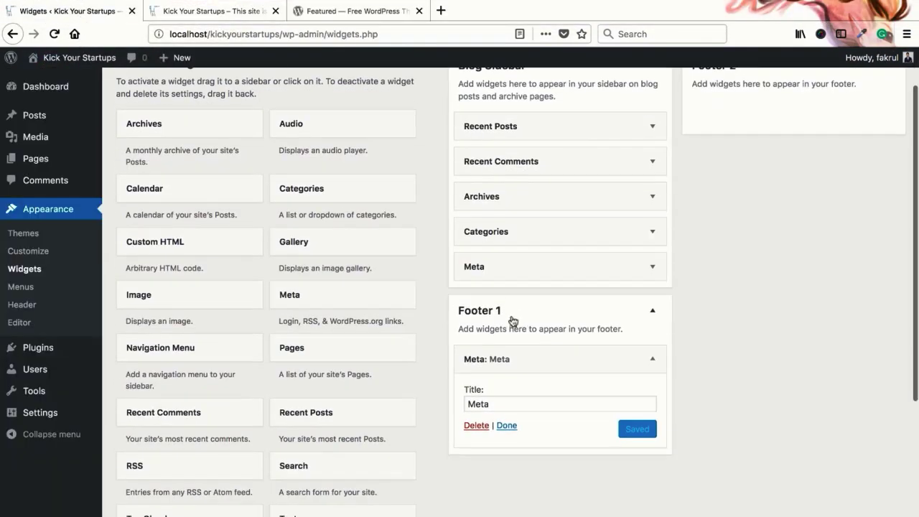
{"action": "left_click", "coordinate": [505, 356]}
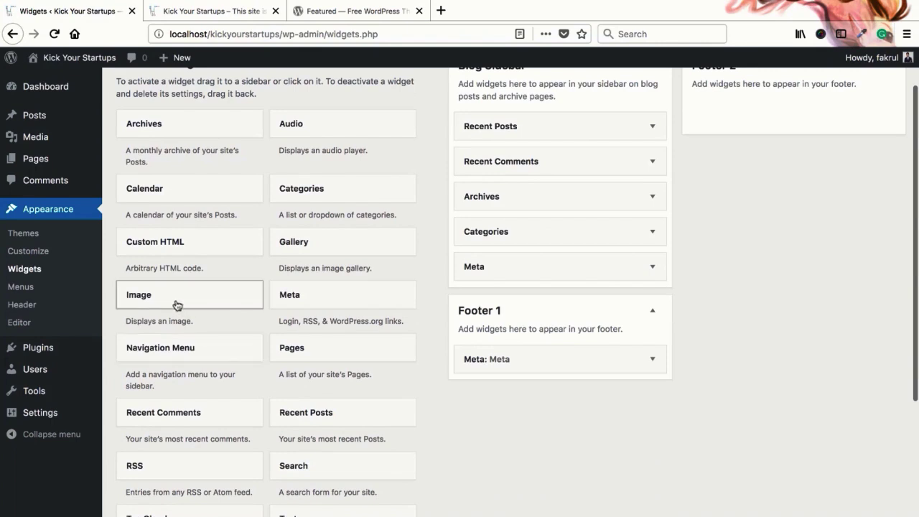
{"action": "left_click_drag", "start_coordinate": [174, 419], "coordinate": [544, 364]}
{"action": "left_click", "coordinate": [610, 407]}
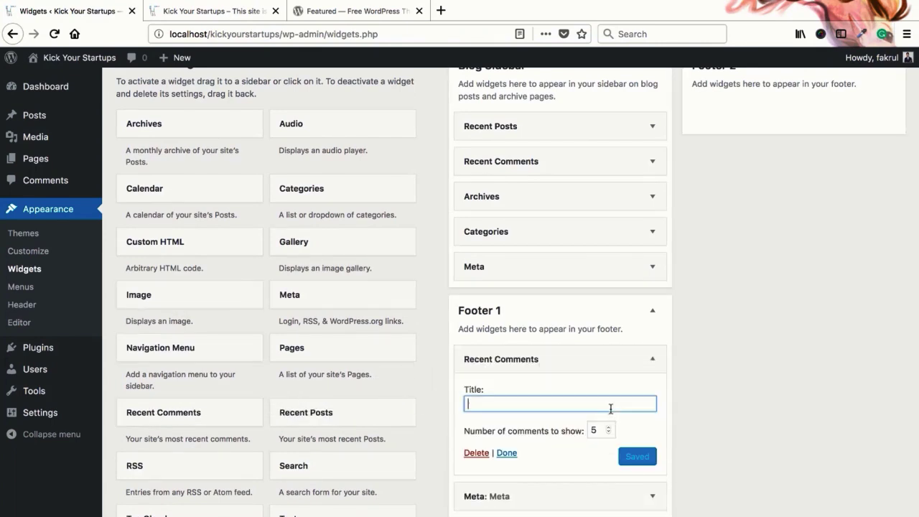
{"action": "type", "text": "Comments"}
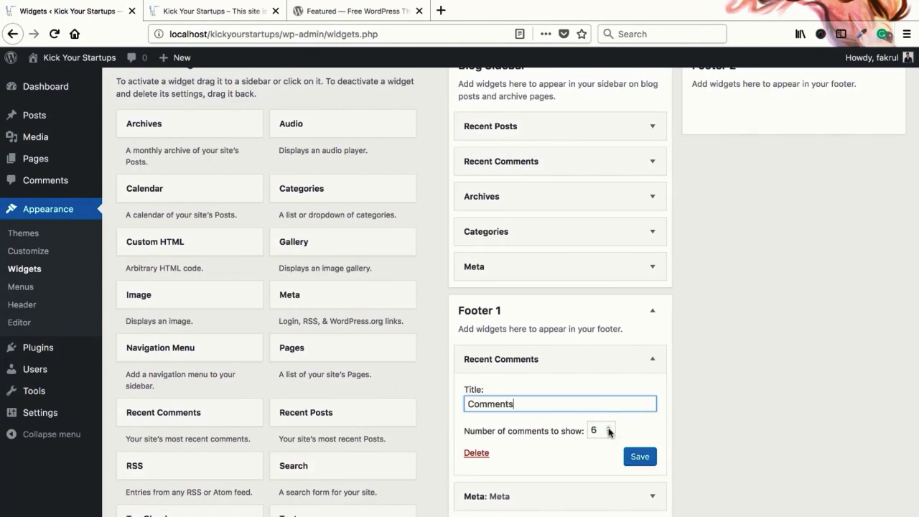
{"action": "left_click", "coordinate": [642, 459]}
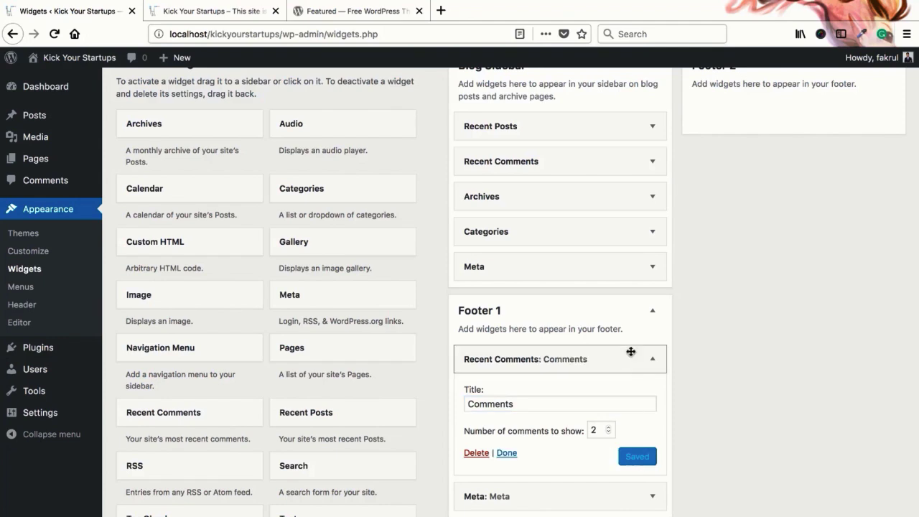
{"action": "left_click", "coordinate": [650, 365]}
Reload the live front page and check the Comments widget in the footer
{"action": "left_click", "coordinate": [222, 13]}
{"action": "right_click", "coordinate": [221, 12]}
{"action": "left_click", "coordinate": [260, 17]}
{"action": "scroll", "coordinate": [458, 408], "scroll_direction": "down", "scroll_amount": 3}
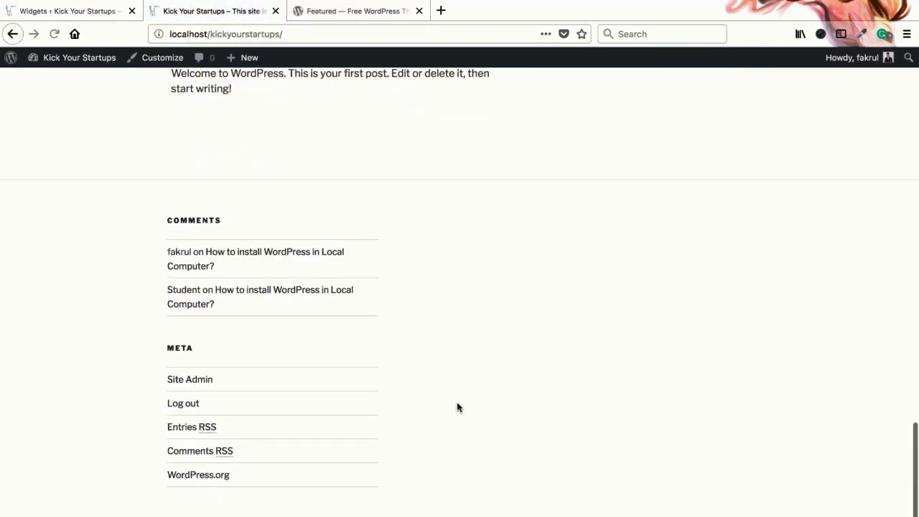
{"action": "scroll", "coordinate": [287, 322], "scroll_direction": "up", "scroll_amount": 1}
{"action": "scroll", "coordinate": [288, 323], "scroll_direction": "down", "scroll_amount": 1}
Move the Recent Comments widget from Footer 1 to the Footer 2 area on the Widgets page
{"action": "left_click", "coordinate": [90, 14]}
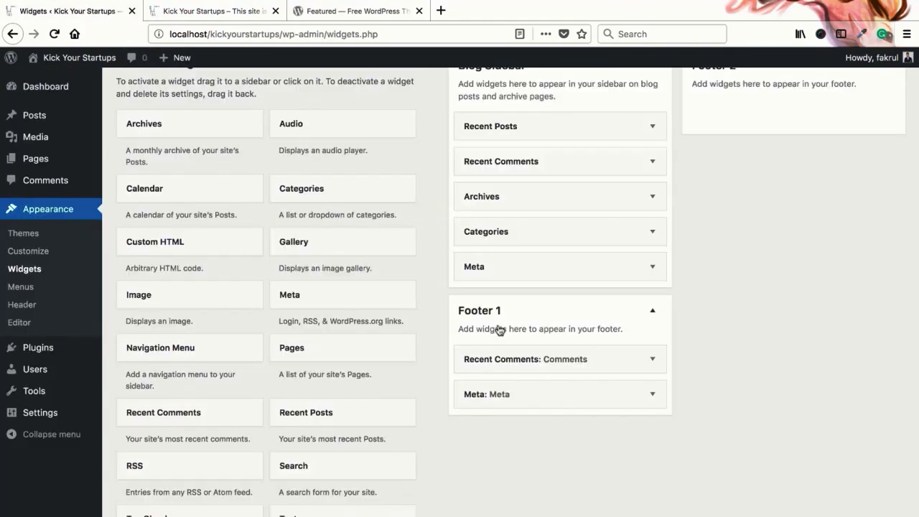
{"action": "scroll", "coordinate": [736, 193], "scroll_direction": "up", "scroll_amount": 1}
{"action": "left_click_drag", "start_coordinate": [539, 388], "coordinate": [746, 133]}
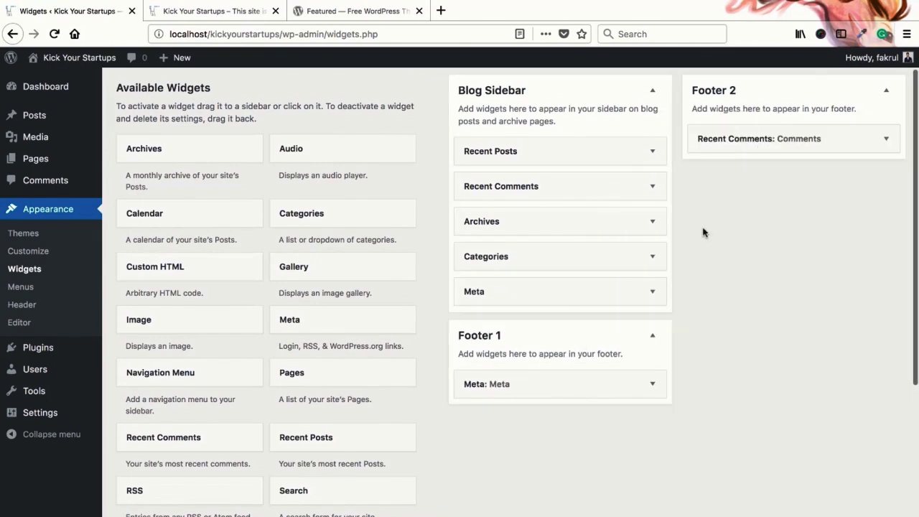
Reload the live front page and check how the footer widgets are arranged in columns
{"action": "left_click", "coordinate": [222, 16]}
{"action": "right_click", "coordinate": [223, 14]}
{"action": "left_click", "coordinate": [242, 19]}
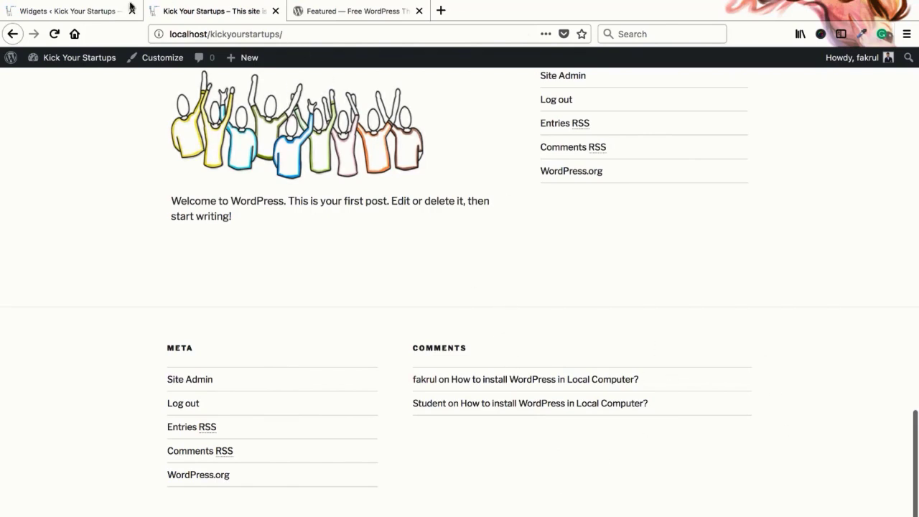
Add the Categories widget above Recent Comments in Footer 2 without a title and collapse its settings
{"action": "left_click", "coordinate": [88, 10]}
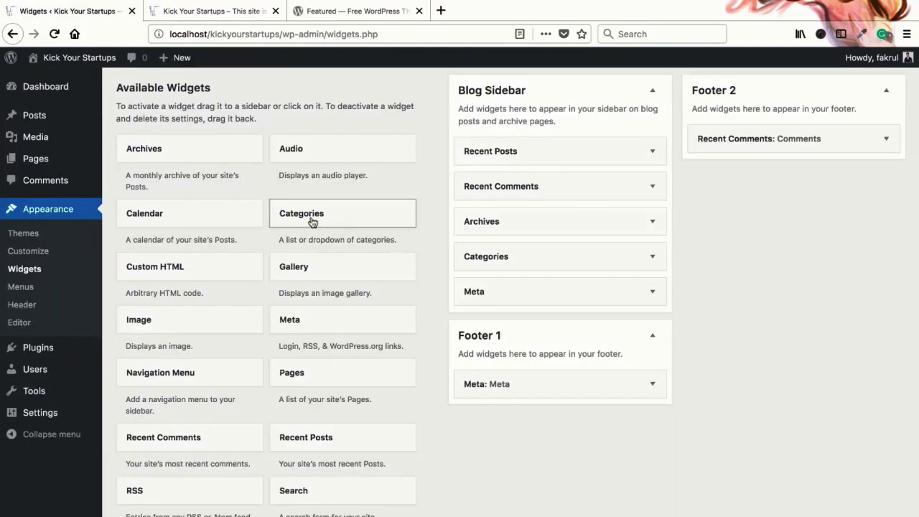
{"action": "left_click_drag", "start_coordinate": [308, 215], "coordinate": [764, 144]}
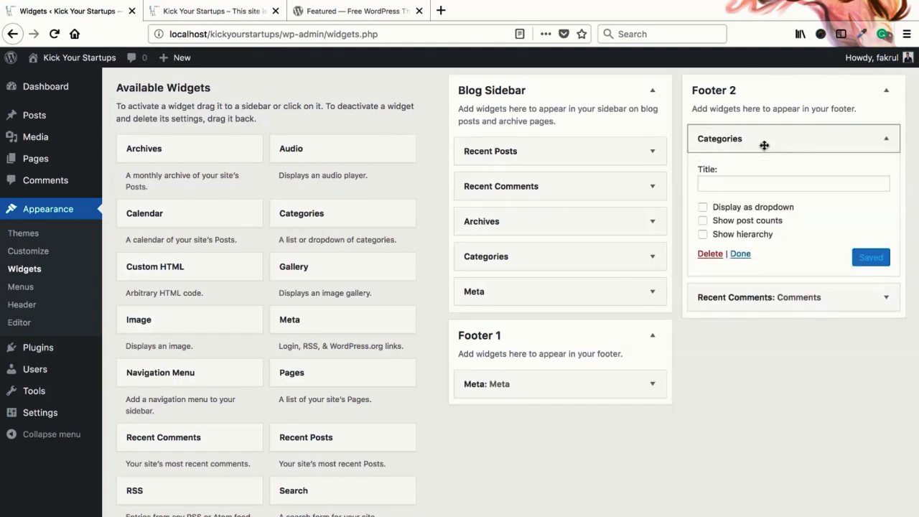
{"action": "left_click", "coordinate": [764, 145]}
Reload the live front page and check the Categories widget in the second footer column
{"action": "left_click", "coordinate": [180, 11]}
{"action": "right_click", "coordinate": [181, 11]}
{"action": "left_click", "coordinate": [193, 16]}
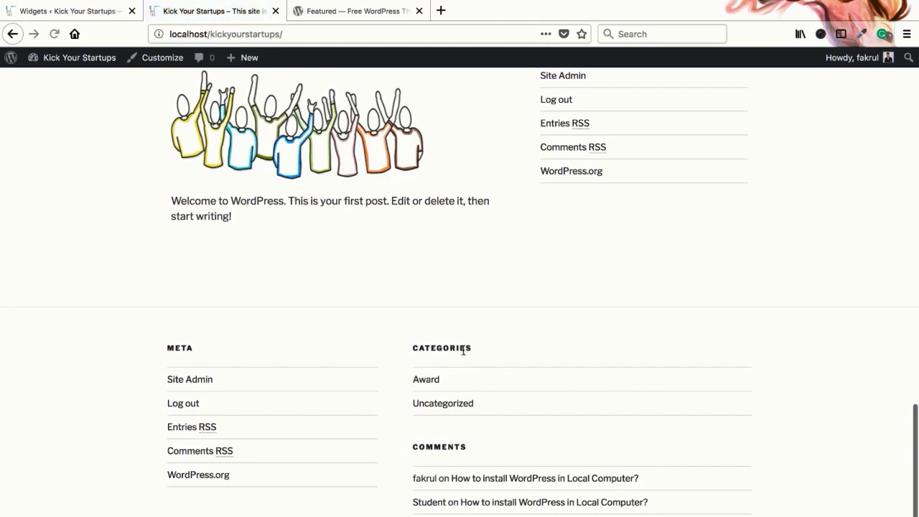
{"action": "scroll", "coordinate": [503, 383], "scroll_direction": "down", "scroll_amount": 1}
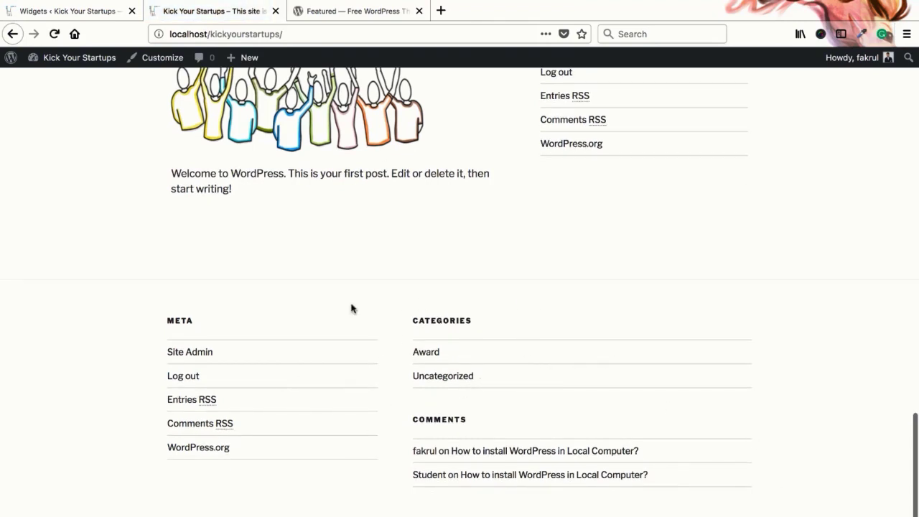
Compare the sidebar and footer widgets on the live front page with the widget areas on the Widgets page
{"action": "scroll", "coordinate": [618, 458], "scroll_direction": "up", "scroll_amount": 5}
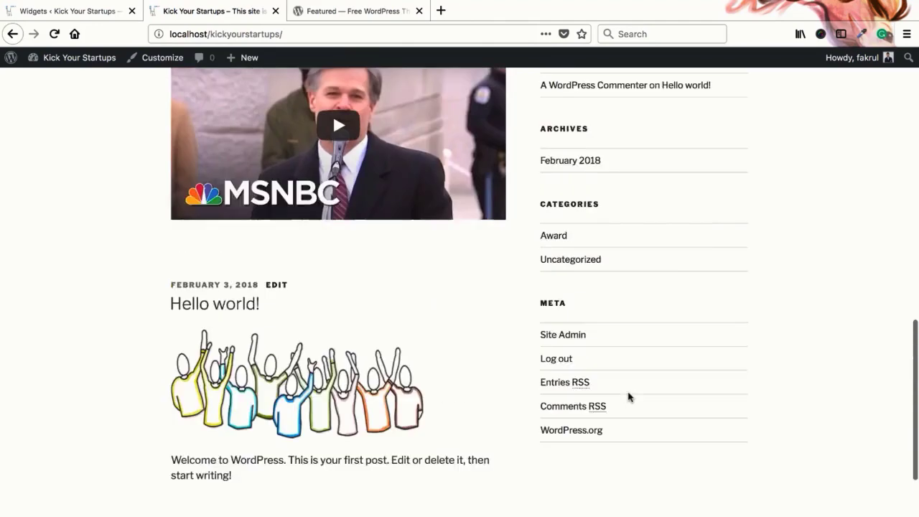
{"action": "scroll", "coordinate": [626, 427], "scroll_direction": "down", "scroll_amount": 5}
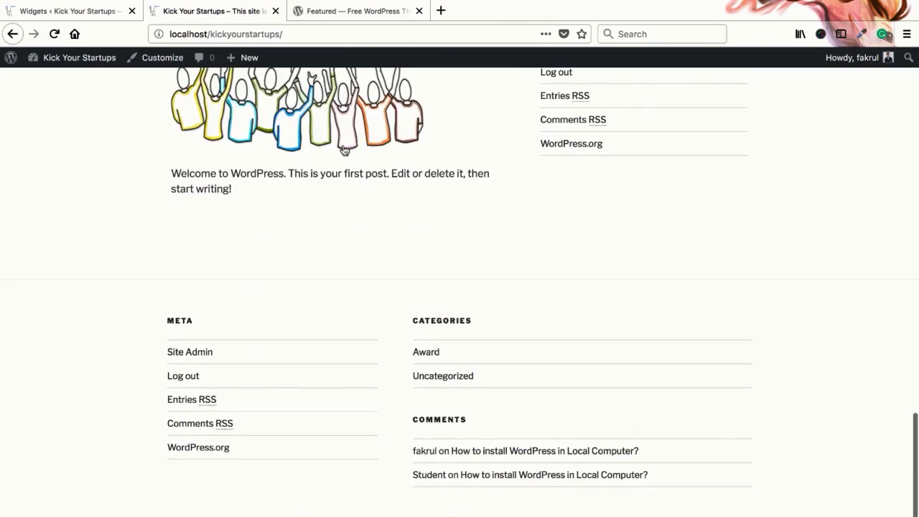
{"action": "left_click", "coordinate": [71, 10]}
{"action": "scroll", "coordinate": [225, 194], "scroll_direction": "down", "scroll_amount": 3}
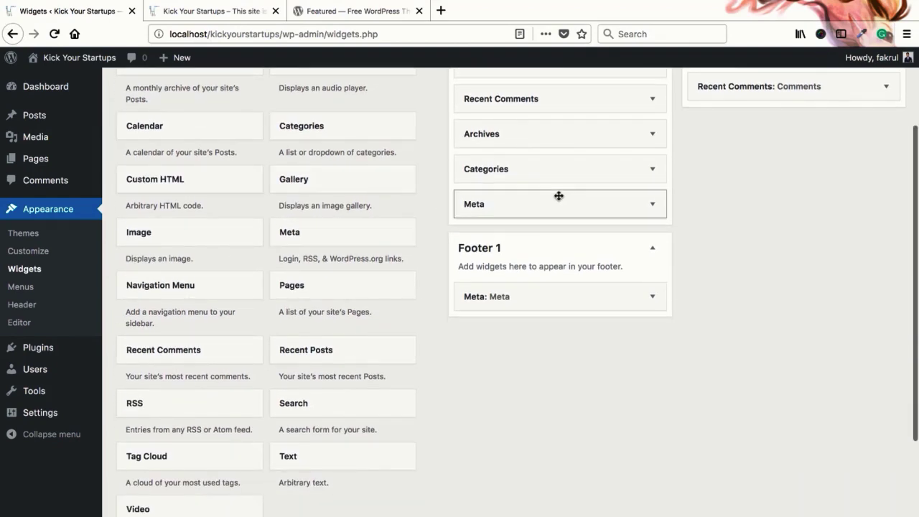
{"action": "scroll", "coordinate": [269, 250], "scroll_direction": "up", "scroll_amount": 1}
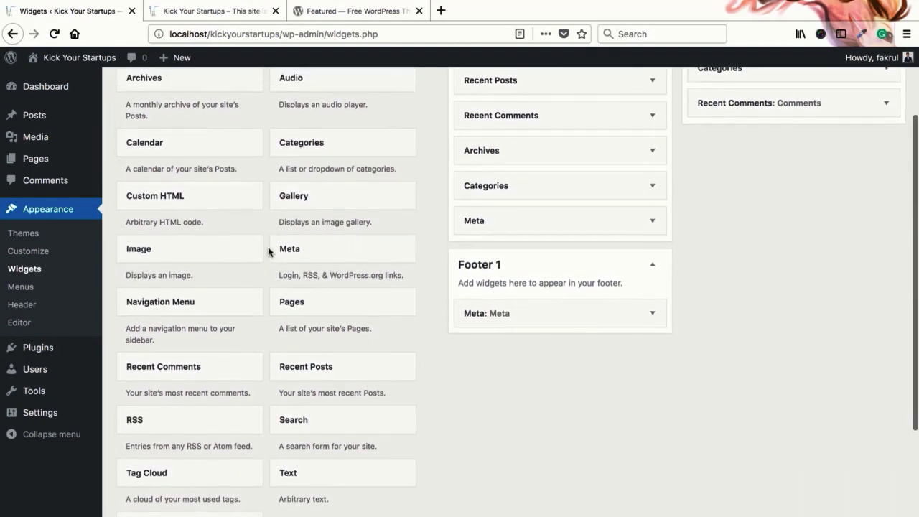
{"action": "left_click", "coordinate": [212, 10]}
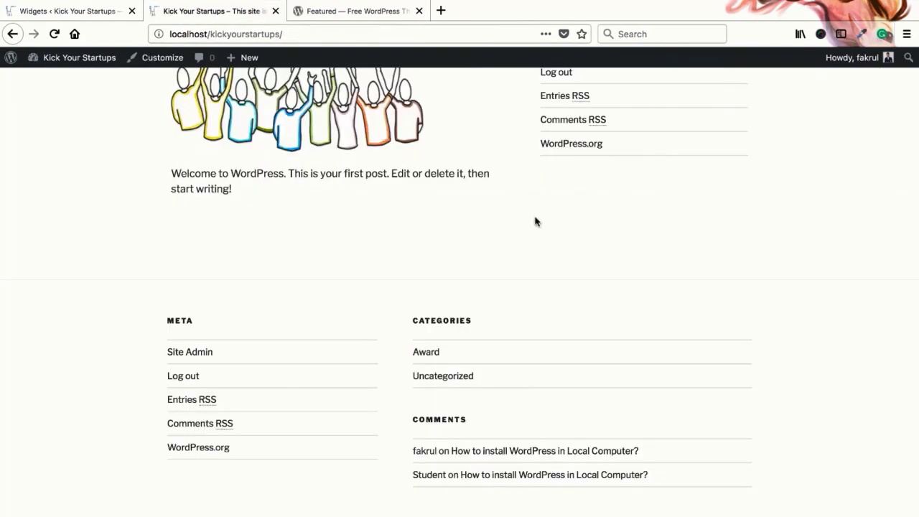
{"action": "scroll", "coordinate": [604, 313], "scroll_direction": "up", "scroll_amount": 4}
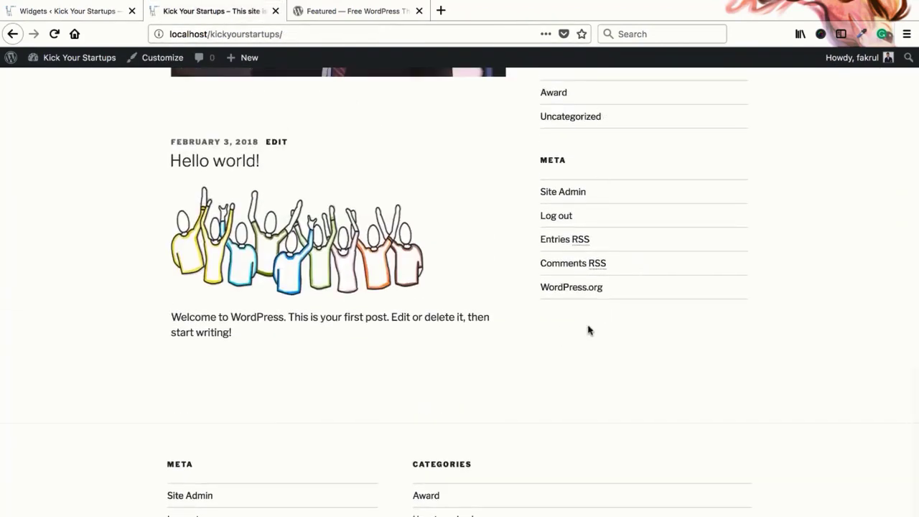
Add an Image widget to the Blog Sidebar on the Widgets page, using audience_cheer.png from the media library
{"action": "left_click", "coordinate": [91, 15]}
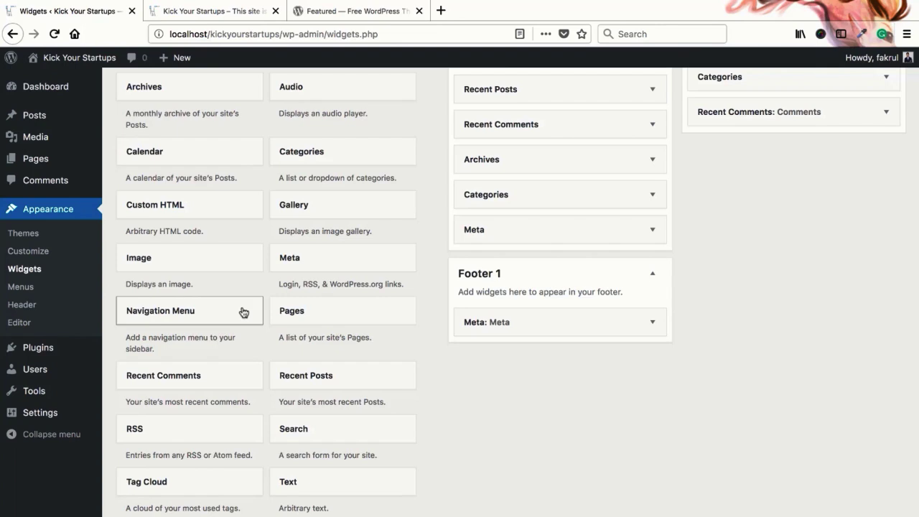
{"action": "left_click", "coordinate": [232, 263]}
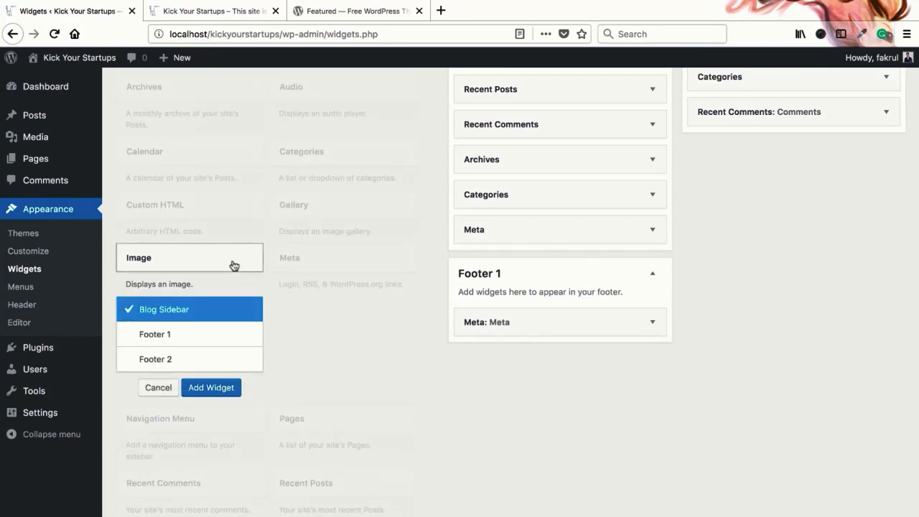
{"action": "left_click", "coordinate": [216, 386]}
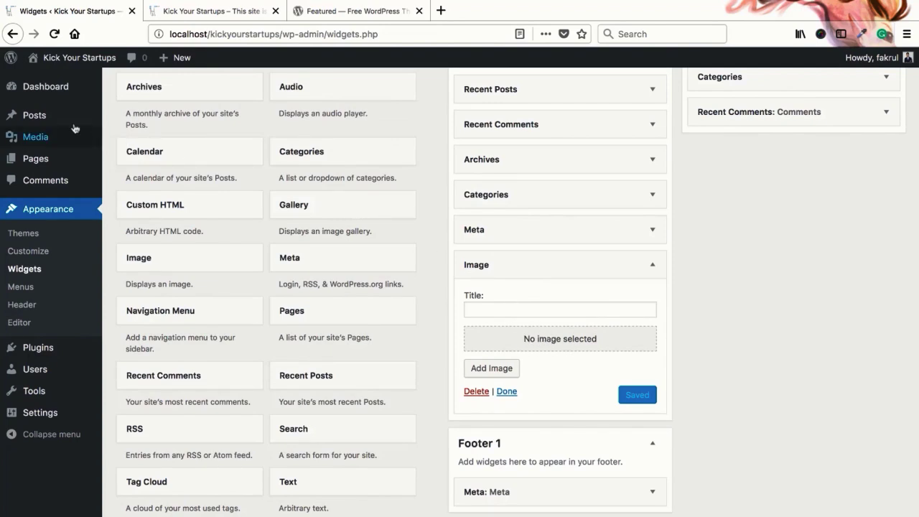
{"action": "mouse_move", "coordinate": [76, 121]}
{"action": "left_click", "coordinate": [491, 369]}
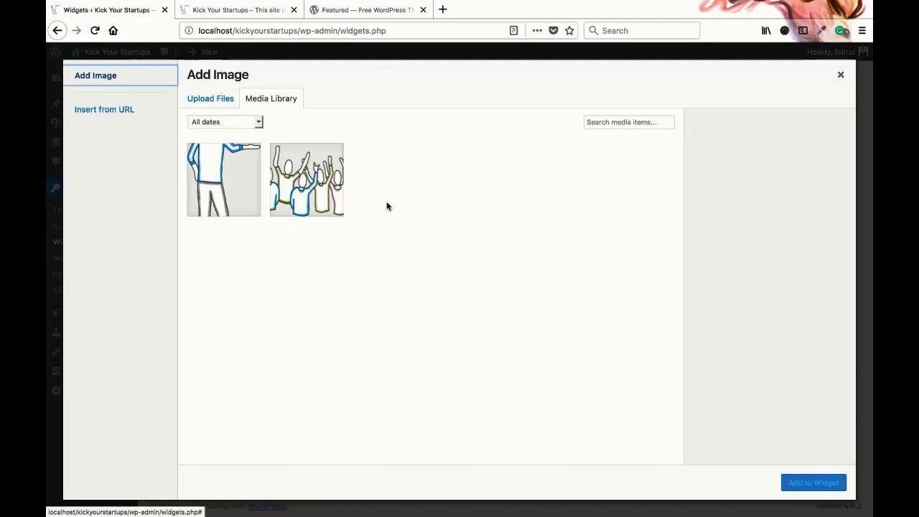
{"action": "left_click", "coordinate": [321, 189]}
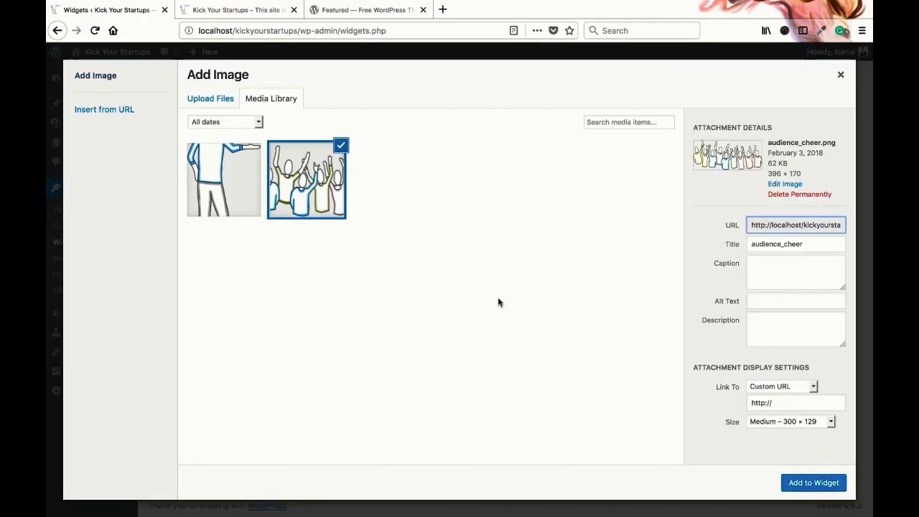
{"action": "left_click", "coordinate": [799, 483]}
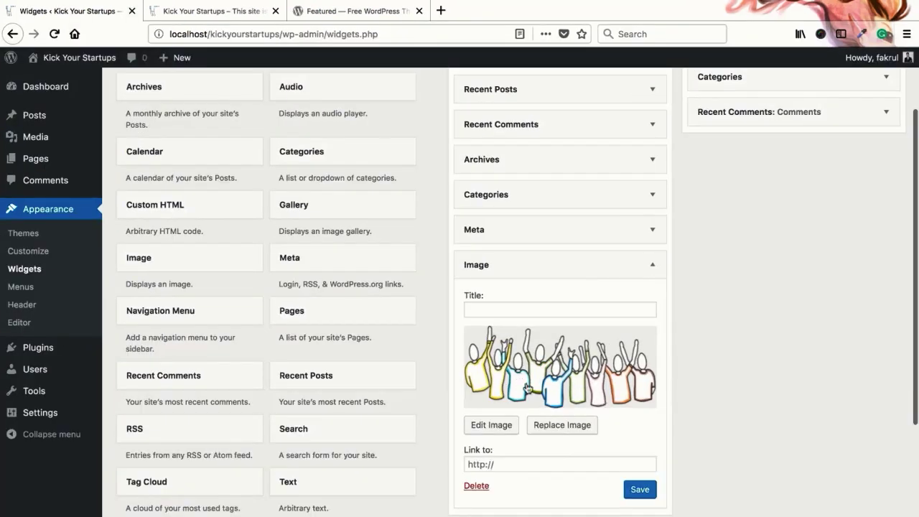
{"action": "mouse_move", "coordinate": [47, 140]}
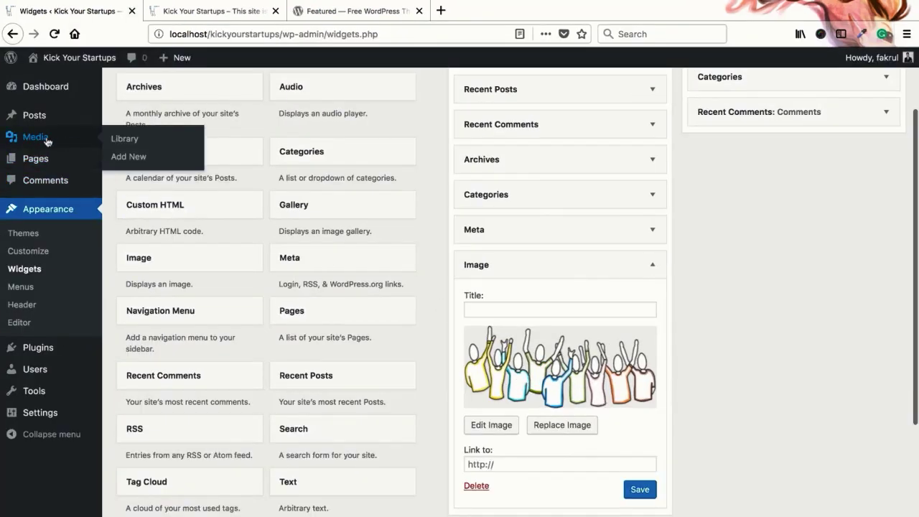
{"action": "left_click", "coordinate": [512, 464]}
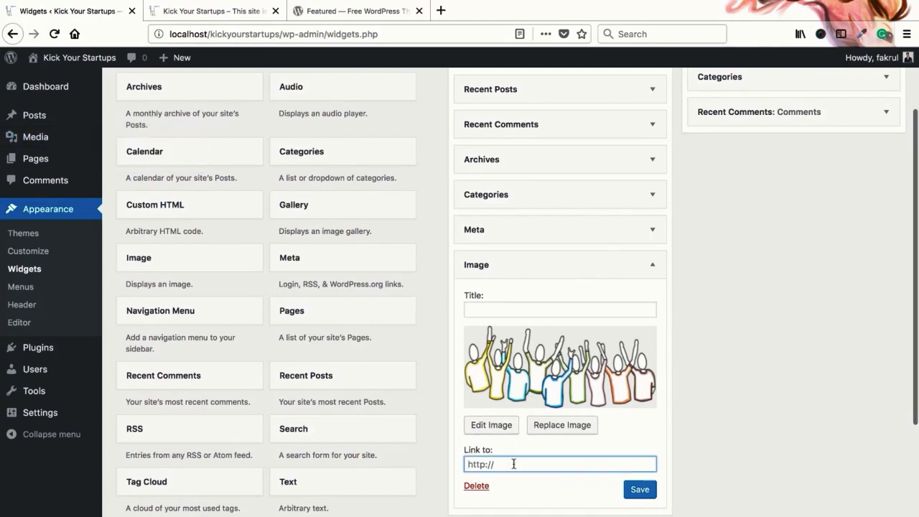
{"action": "type", "text": "http"}
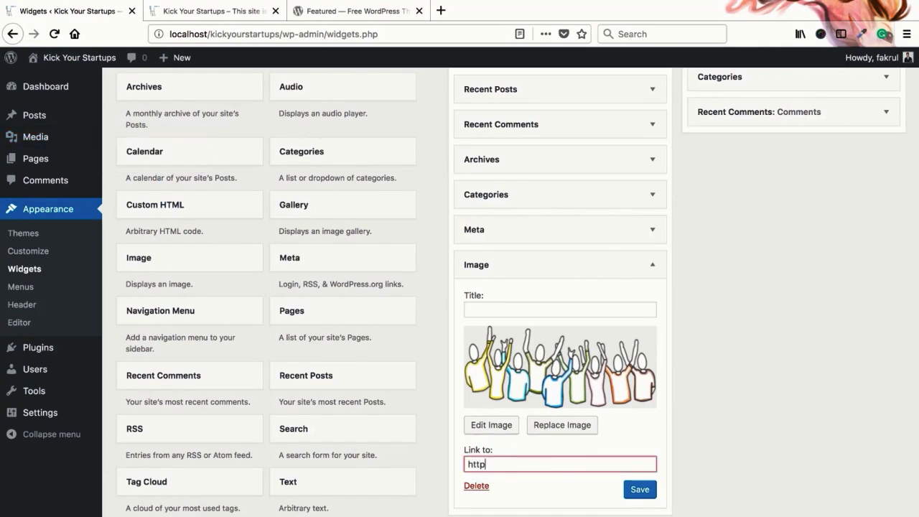
{"action": "type", "text": "s://google.com"}
{"action": "left_click", "coordinate": [639, 489]}
Collapse the Image widget and move it to the top of the Blog Sidebar, above Recent Posts
{"action": "left_click", "coordinate": [540, 268]}
{"action": "left_click_drag", "start_coordinate": [536, 267], "coordinate": [540, 89]}
{"action": "scroll", "coordinate": [544, 253], "scroll_direction": "up", "scroll_amount": 3}
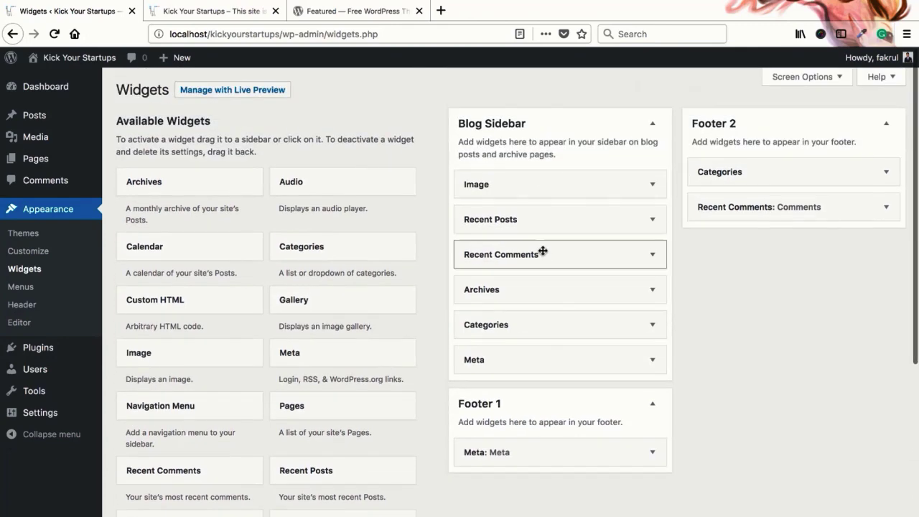
Reload the live front page and check the Image widget in the sidebar
{"action": "left_click", "coordinate": [238, 12]}
{"action": "right_click", "coordinate": [237, 12]}
{"action": "left_click", "coordinate": [251, 15]}
{"action": "scroll", "coordinate": [529, 314], "scroll_direction": "up", "scroll_amount": 12}
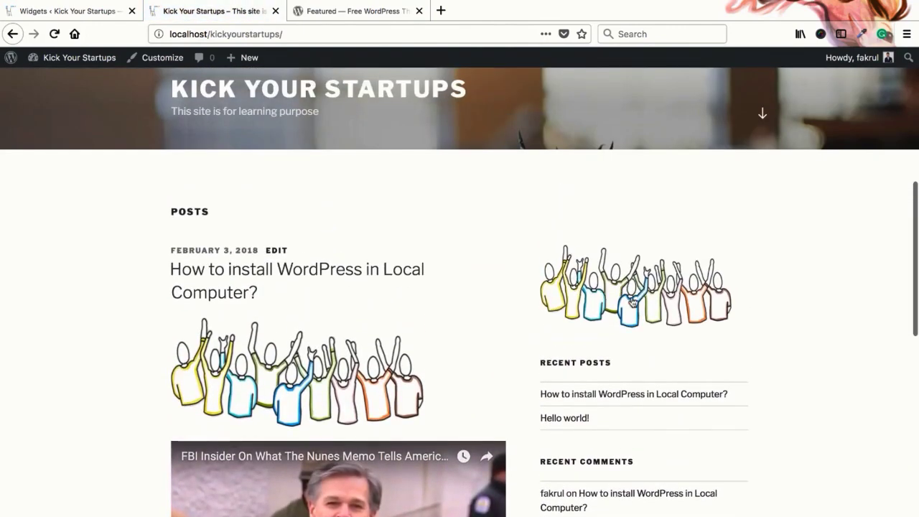
Return to the Widgets page and look through the full list of available widgets
{"action": "left_click", "coordinate": [93, 19]}
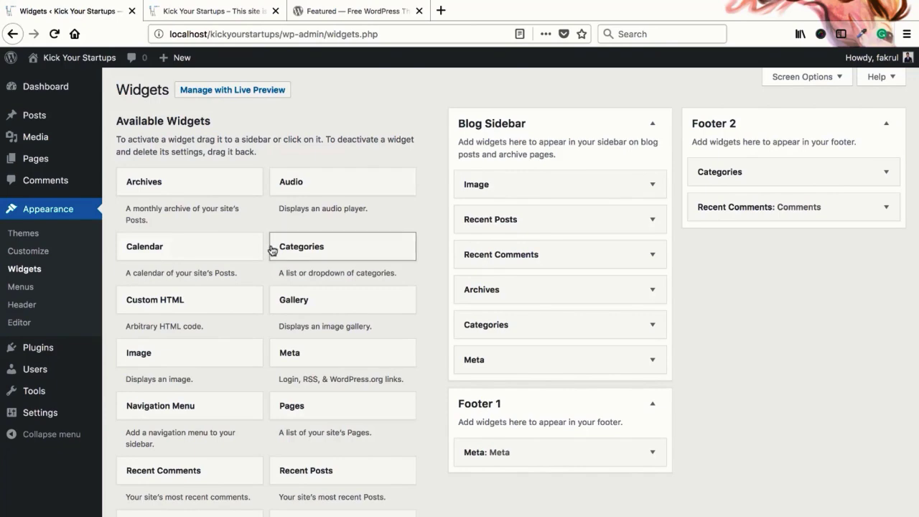
{"action": "scroll", "coordinate": [263, 257], "scroll_direction": "down", "scroll_amount": 5}
{"action": "scroll", "coordinate": [264, 256], "scroll_direction": "up", "scroll_amount": 3}
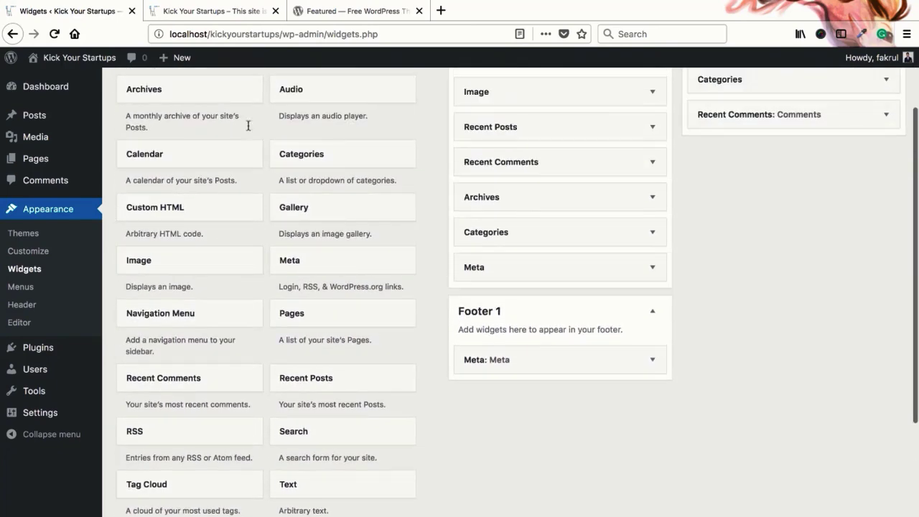
{"action": "scroll", "coordinate": [265, 297], "scroll_direction": "down", "scroll_amount": 1}
{"action": "scroll", "coordinate": [265, 298], "scroll_direction": "up", "scroll_amount": 3}
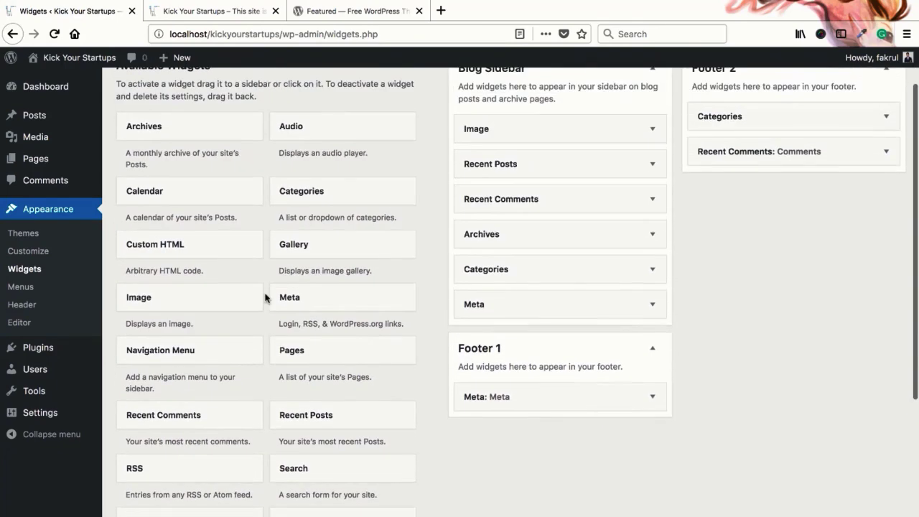
{"action": "scroll", "coordinate": [265, 297], "scroll_direction": "down", "scroll_amount": 2}
{"action": "scroll", "coordinate": [265, 297], "scroll_direction": "up", "scroll_amount": 3}
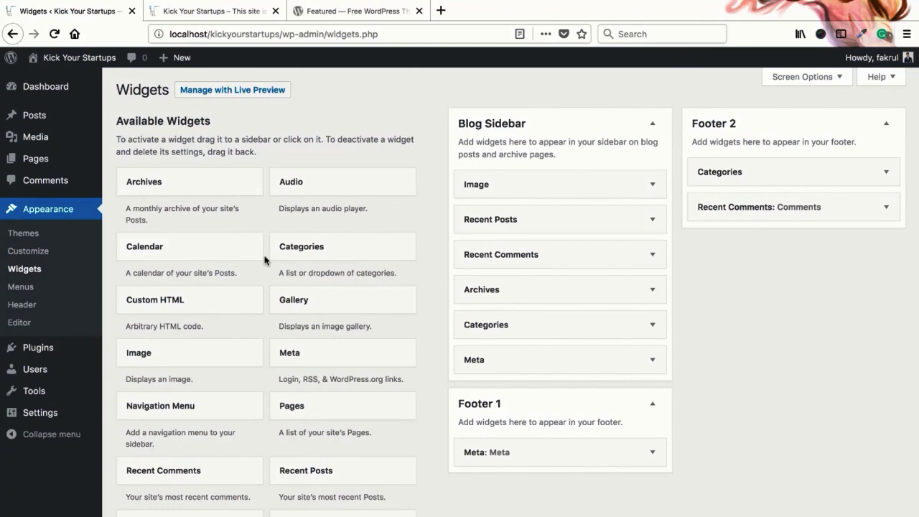
{"action": "scroll", "coordinate": [265, 261], "scroll_direction": "down", "scroll_amount": 5}
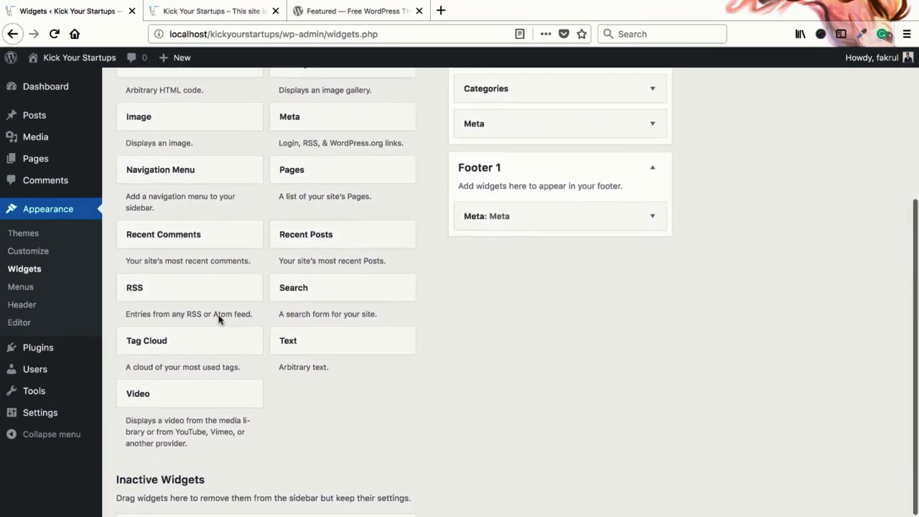
{"action": "scroll", "coordinate": [270, 272], "scroll_direction": "up", "scroll_amount": 4}
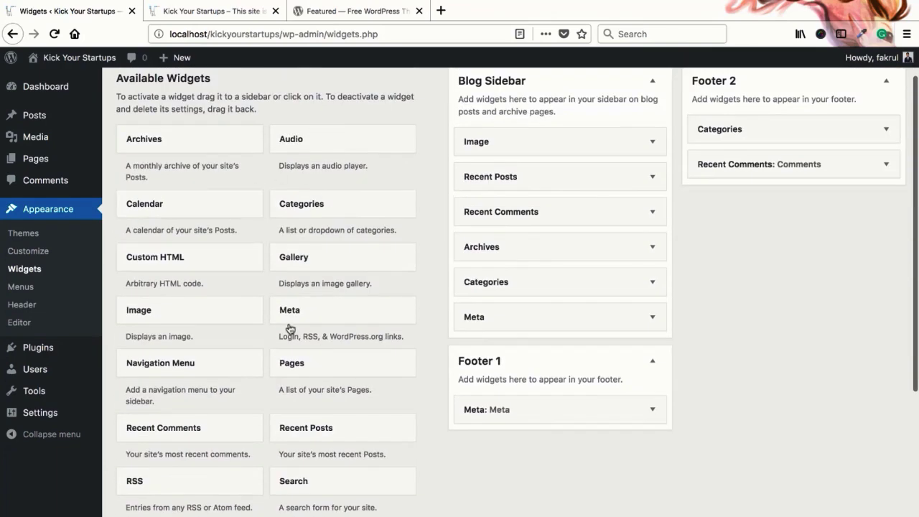
{"action": "scroll", "coordinate": [265, 321], "scroll_direction": "down", "scroll_amount": 3}
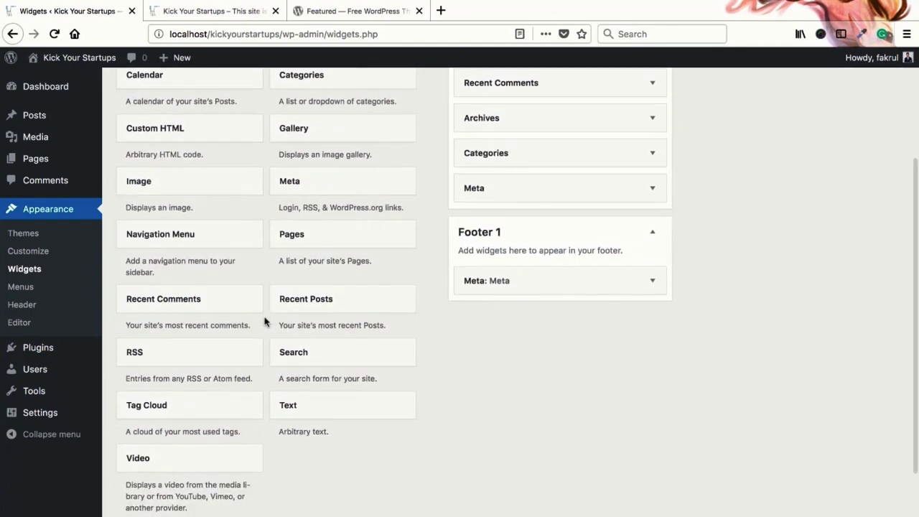
{"action": "scroll", "coordinate": [265, 321], "scroll_direction": "up", "scroll_amount": 3}
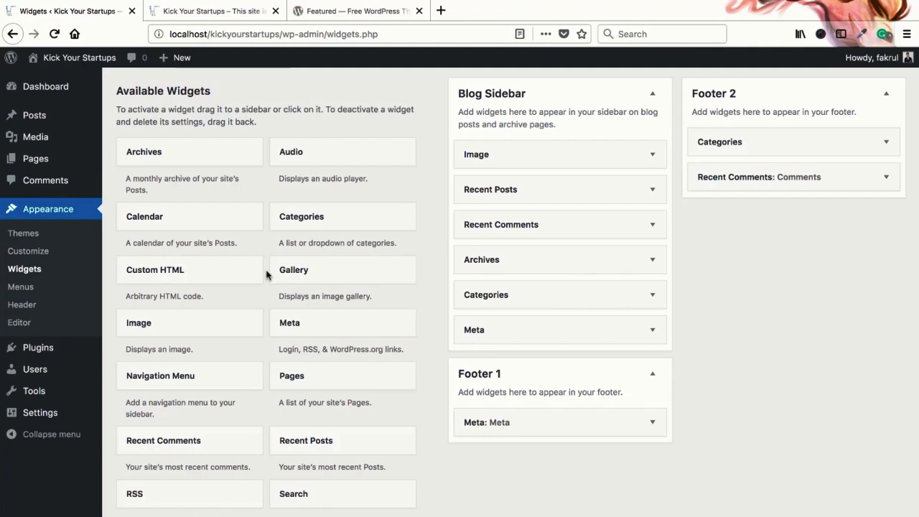
Open the Menus page of the site's Appearance settings and check the live front page's header for a navigation menu
{"action": "left_click", "coordinate": [21, 289]}
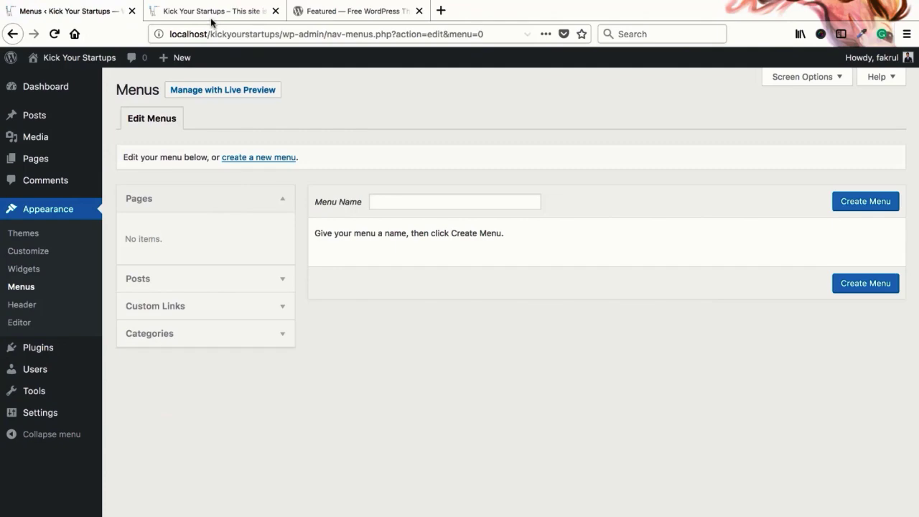
{"action": "left_click", "coordinate": [212, 15]}
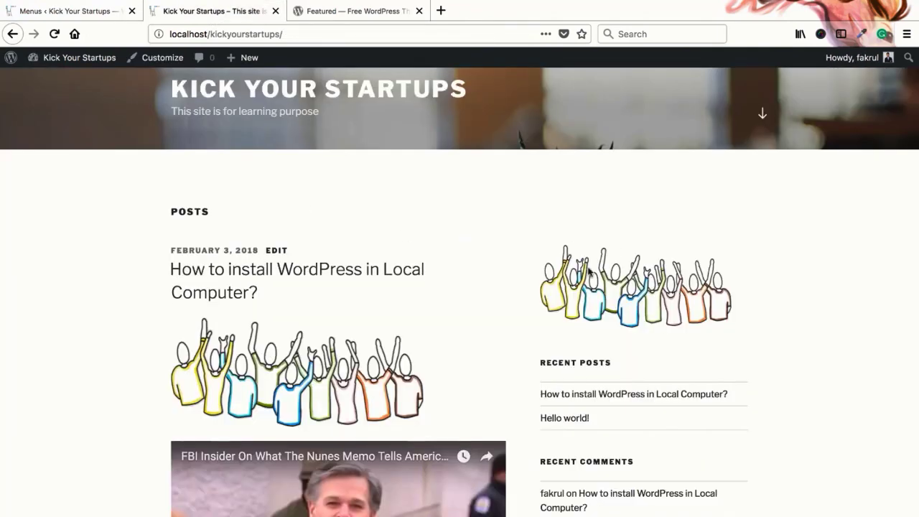
{"action": "scroll", "coordinate": [477, 275], "scroll_direction": "down", "scroll_amount": 5}
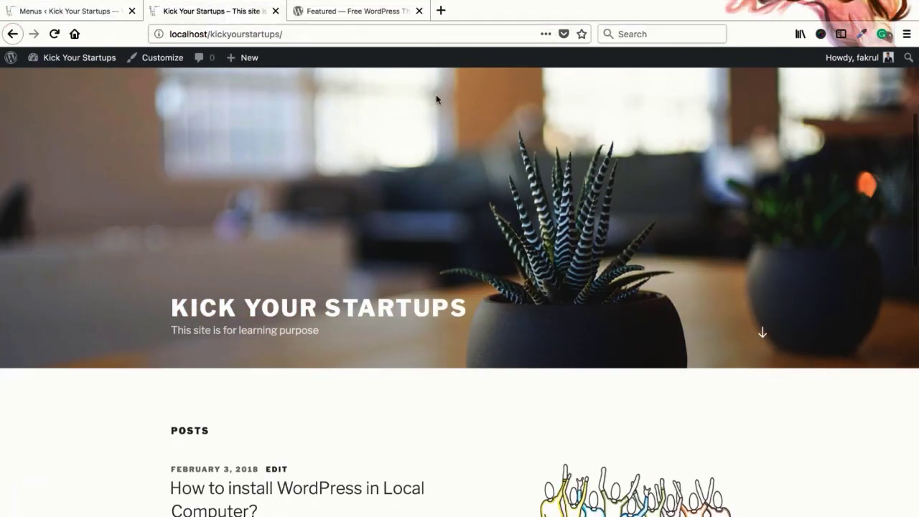
Open the Bridge restaurant demo's Contact page from the browsing history in a new tab and view its Home page through the navigation menu
{"action": "left_click", "coordinate": [438, 11]}
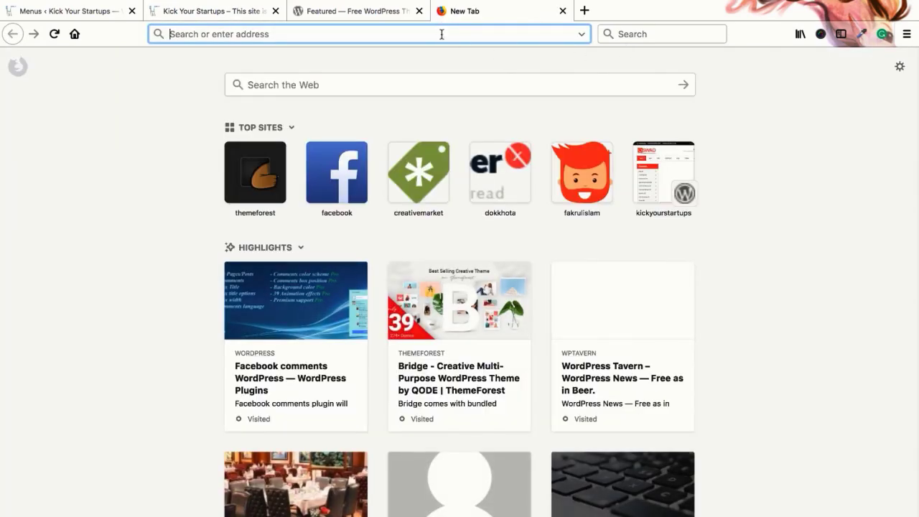
{"action": "left_click", "coordinate": [907, 34]}
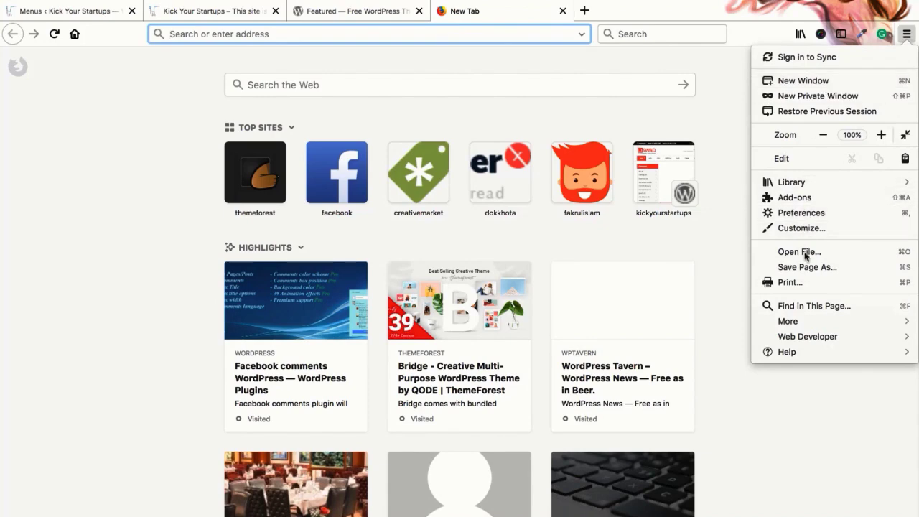
{"action": "left_click", "coordinate": [802, 35]}
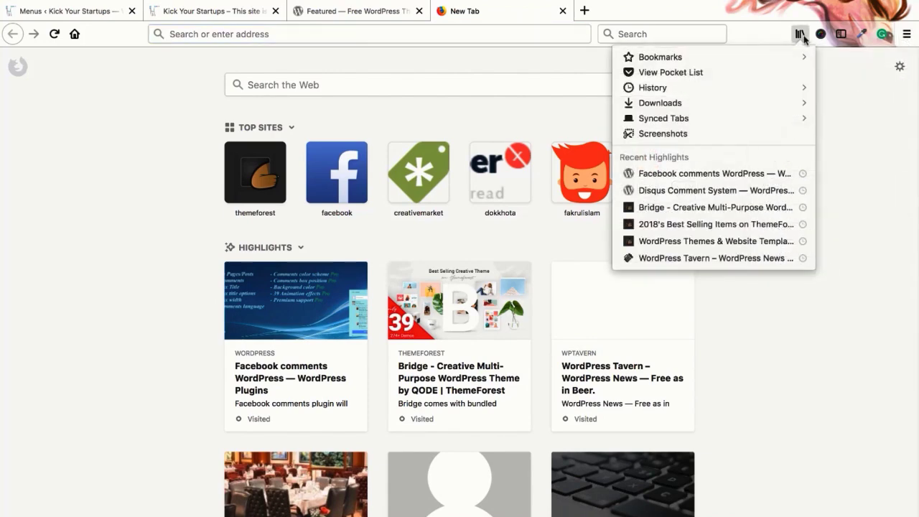
{"action": "left_click", "coordinate": [687, 88]}
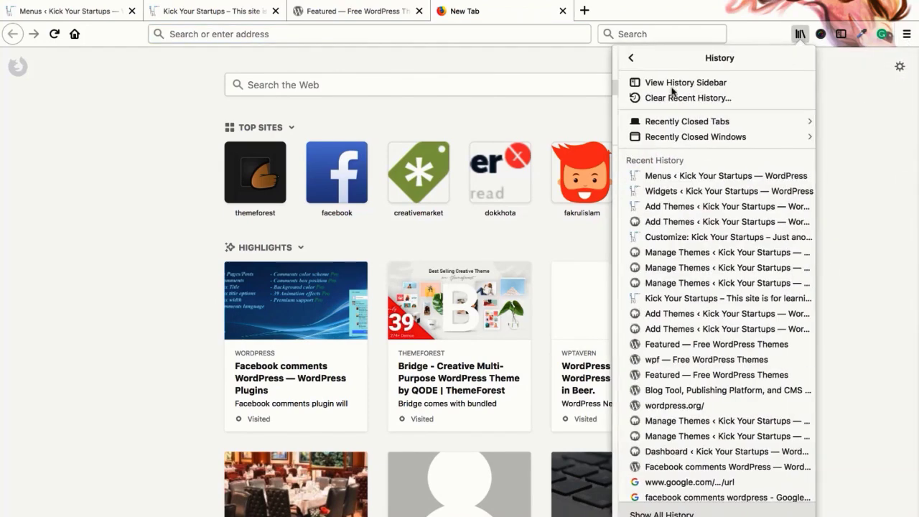
{"action": "scroll", "coordinate": [686, 243], "scroll_direction": "down", "scroll_amount": 4}
{"action": "scroll", "coordinate": [686, 243], "scroll_direction": "down", "scroll_amount": 5}
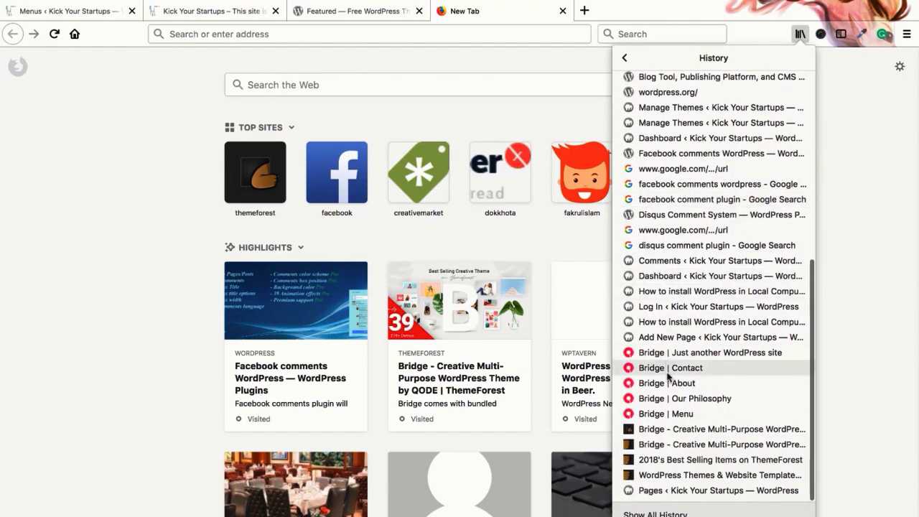
{"action": "left_click", "coordinate": [675, 369]}
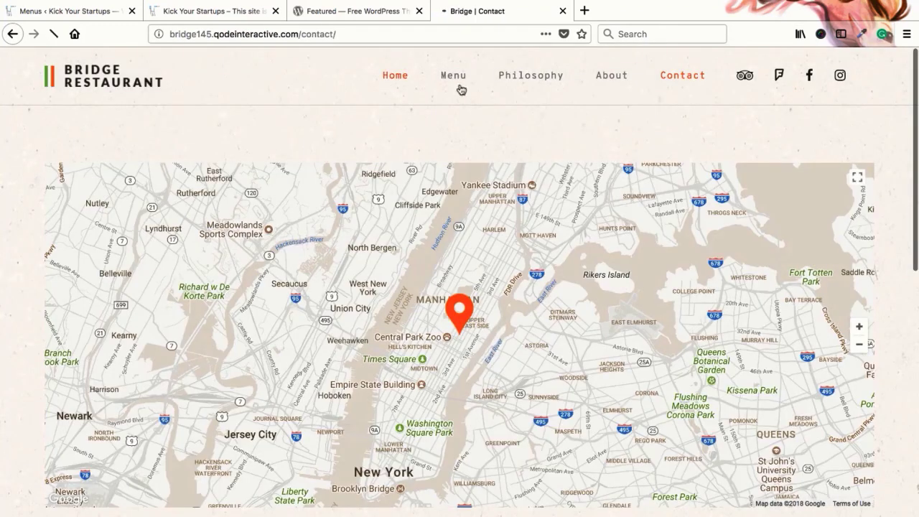
{"action": "left_click", "coordinate": [404, 85]}
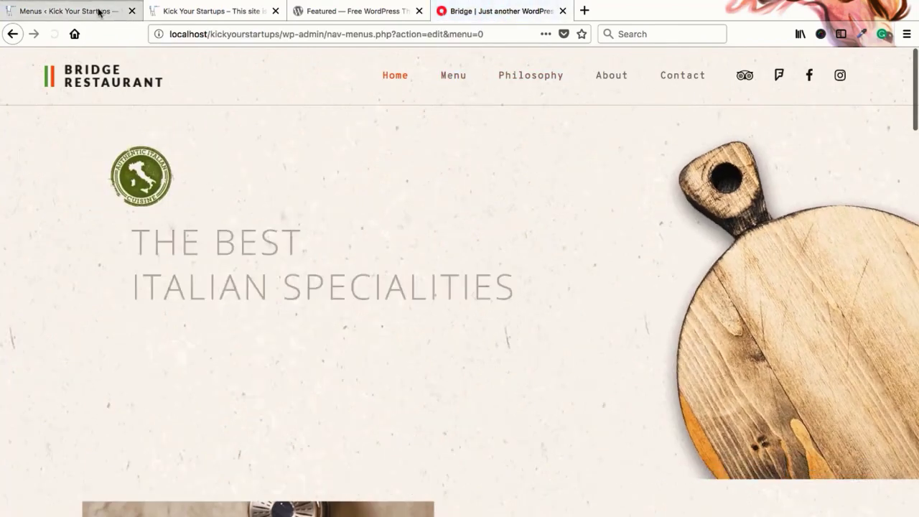
Return to the site's Menus page and reload it, ready to name a new menu
{"action": "left_click", "coordinate": [99, 10]}
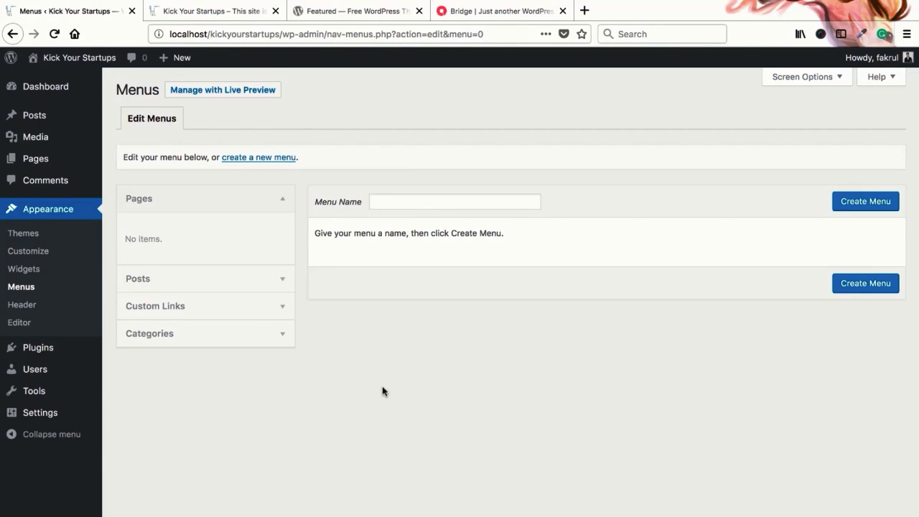
{"action": "left_click", "coordinate": [23, 291]}
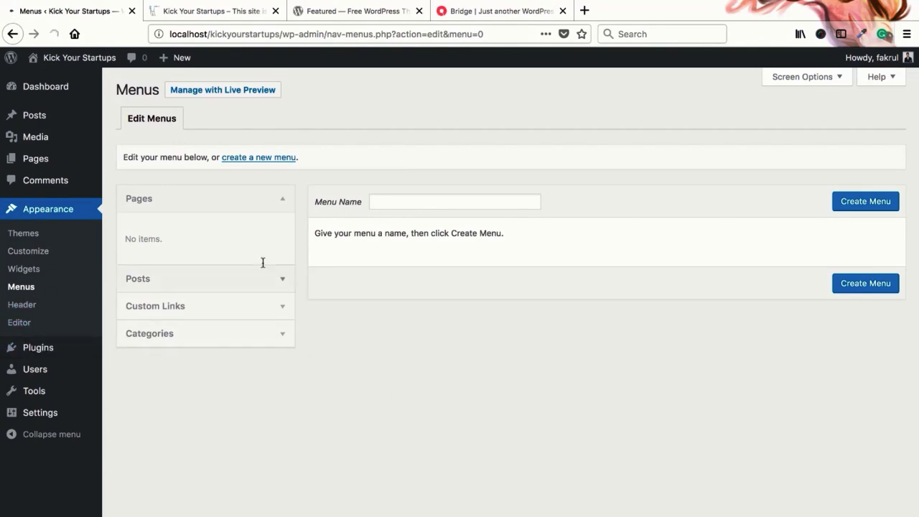
{"action": "left_click", "coordinate": [415, 206]}
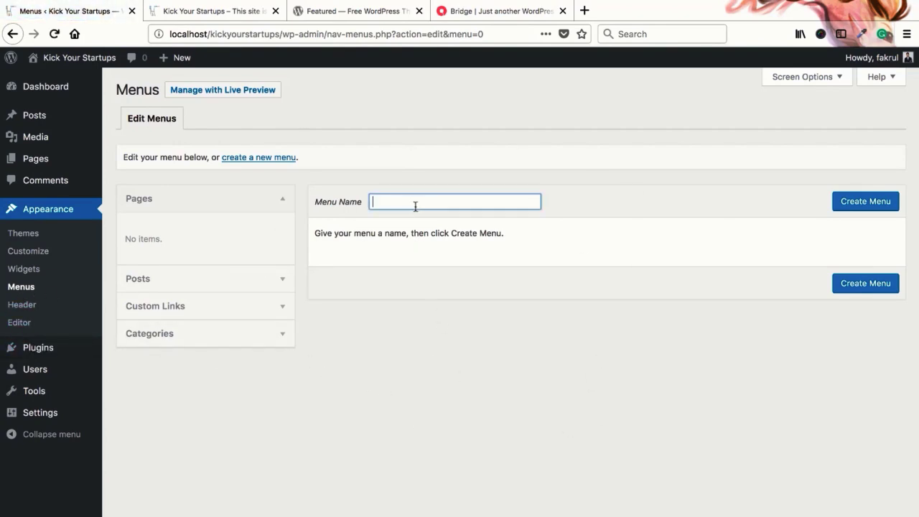
Review the live front page, and compare the Bridge restaurant demo's header navigation with its footer social links
{"action": "left_click", "coordinate": [243, 17]}
{"action": "scroll", "coordinate": [412, 267], "scroll_direction": "down", "scroll_amount": 3}
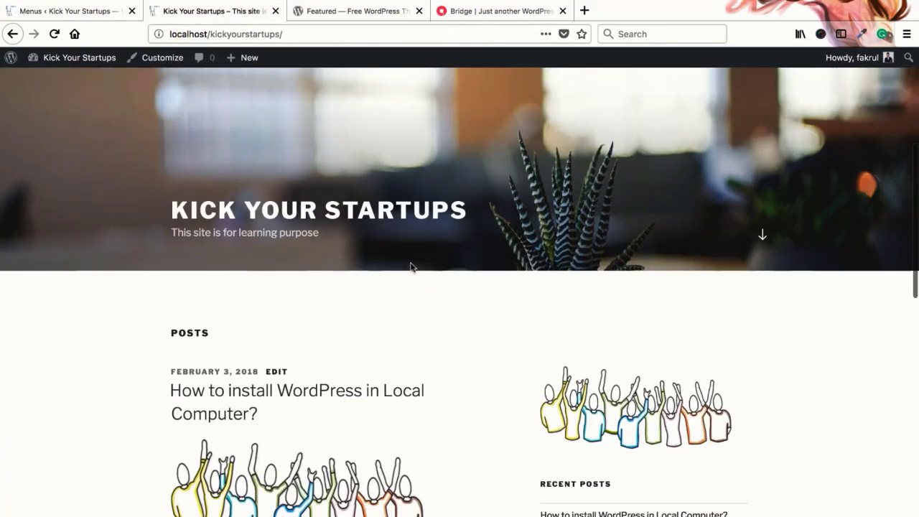
{"action": "left_click", "coordinate": [476, 14]}
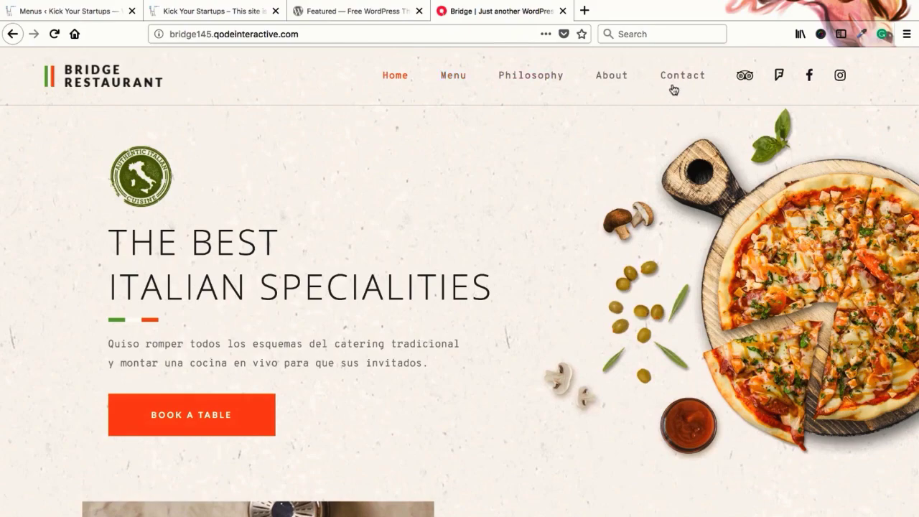
{"action": "scroll", "coordinate": [482, 370], "scroll_direction": "down", "scroll_amount": 20}
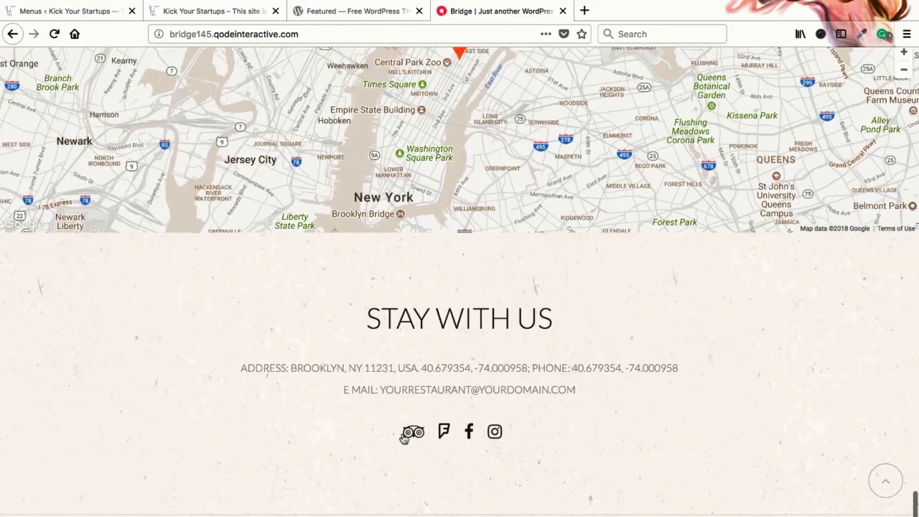
{"action": "scroll", "coordinate": [396, 353], "scroll_direction": "up", "scroll_amount": 20}
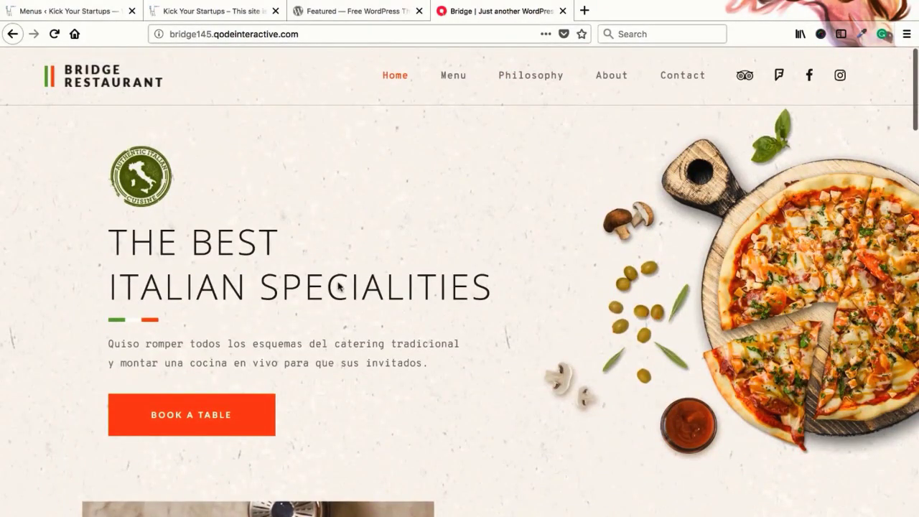
Create a menu named "primary menu" and assign it to the Top Menu display location
{"action": "left_click", "coordinate": [96, 12]}
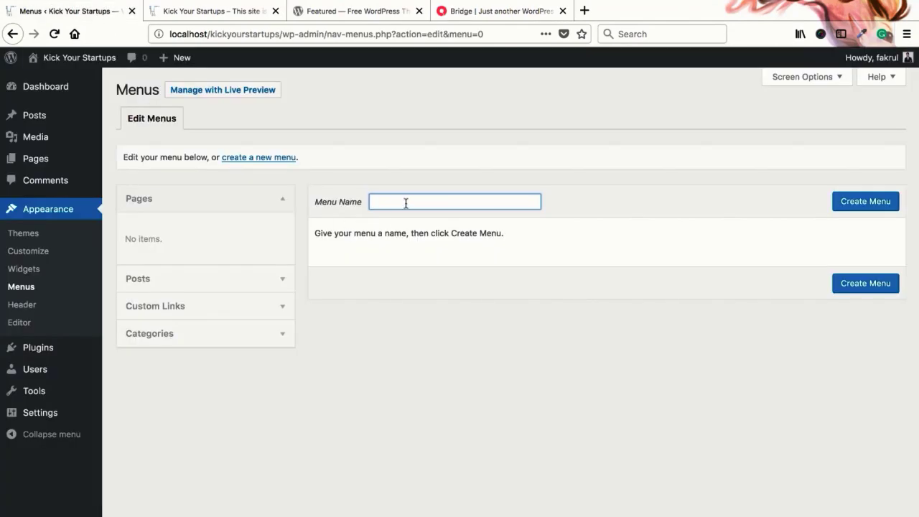
{"action": "left_click", "coordinate": [865, 207]}
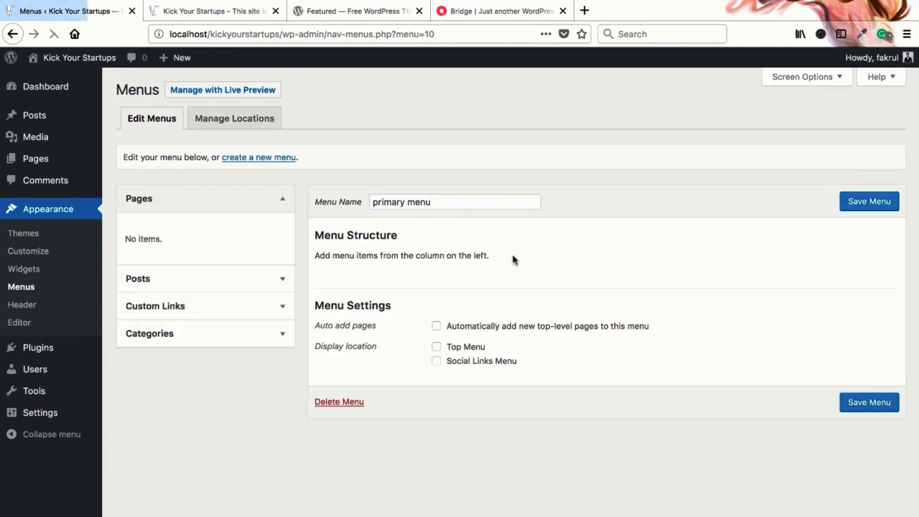
{"action": "left_click", "coordinate": [212, 11]}
{"action": "scroll", "coordinate": [369, 325], "scroll_direction": "up", "scroll_amount": 4}
{"action": "scroll", "coordinate": [368, 325], "scroll_direction": "down", "scroll_amount": 5}
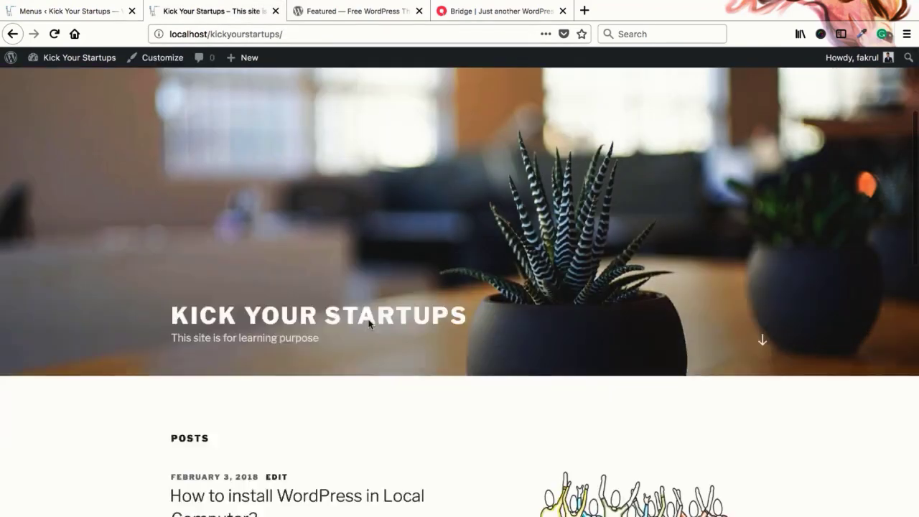
{"action": "left_click", "coordinate": [107, 11]}
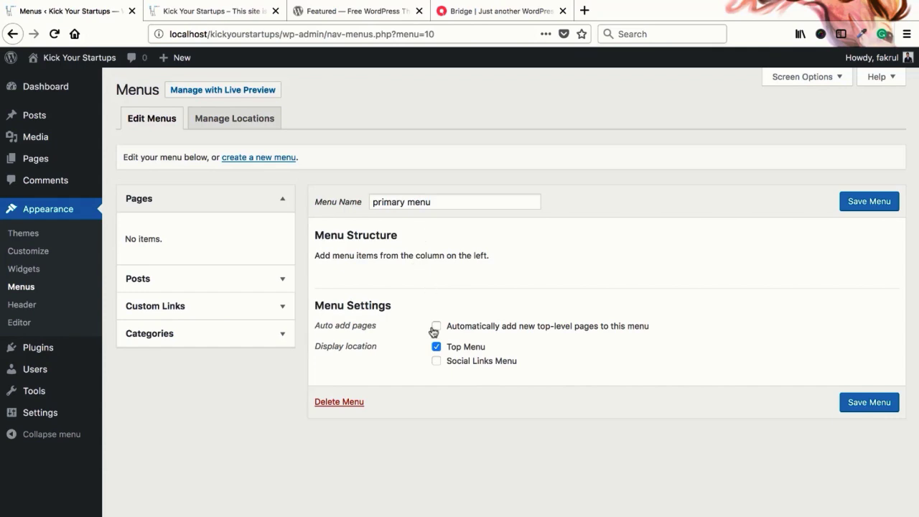
Add a custom link with the link text "Google" to the primary menu
{"action": "left_click", "coordinate": [273, 309]}
{"action": "left_click", "coordinate": [235, 301]}
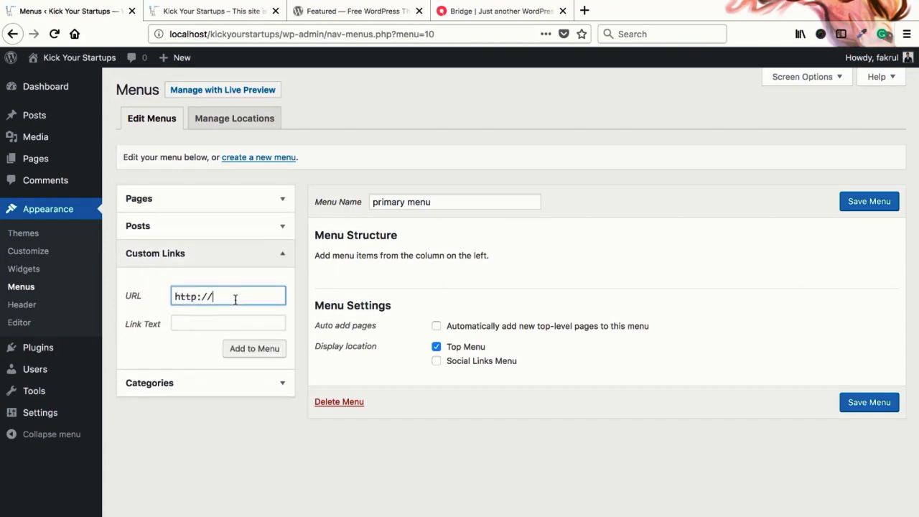
{"action": "left_click", "coordinate": [227, 323]}
{"action": "left_click", "coordinate": [252, 349]}
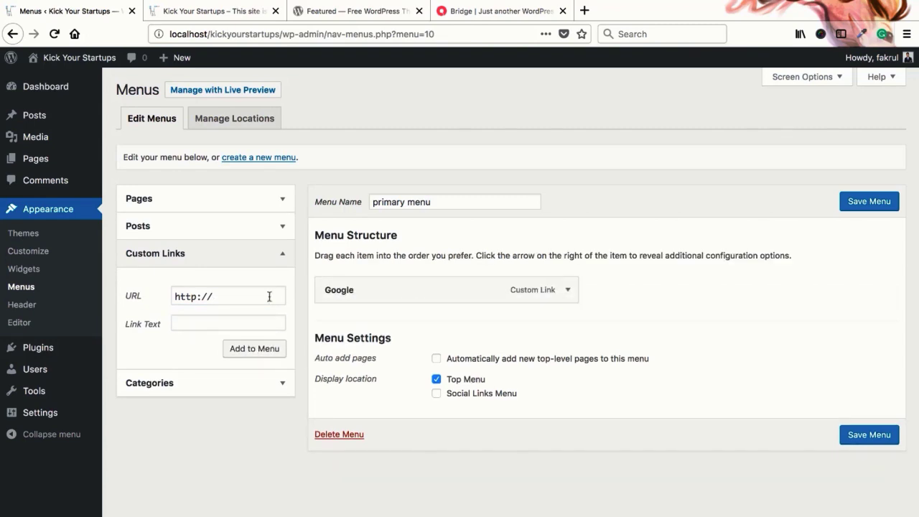
Add the post "How to install WordPress in Local Computer?" to the primary menu
{"action": "left_click", "coordinate": [201, 205]}
{"action": "mouse_move", "coordinate": [41, 169]}
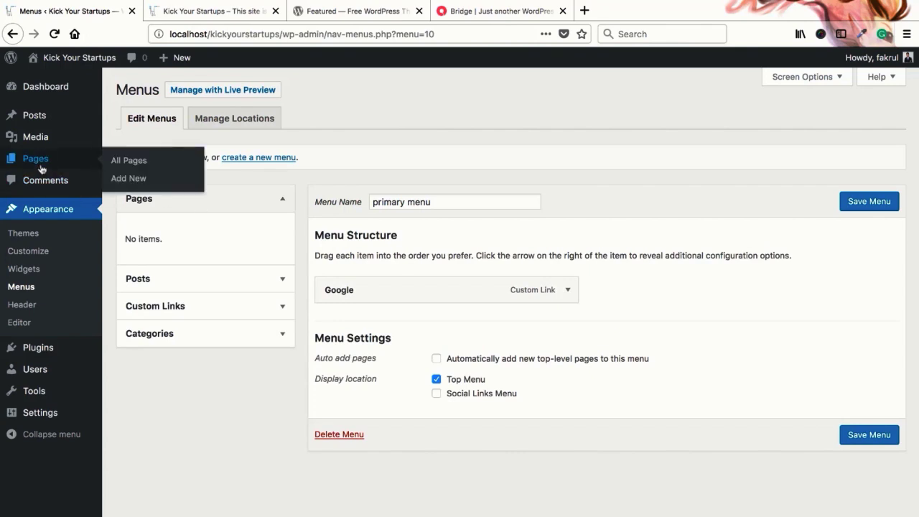
{"action": "left_click", "coordinate": [141, 279]}
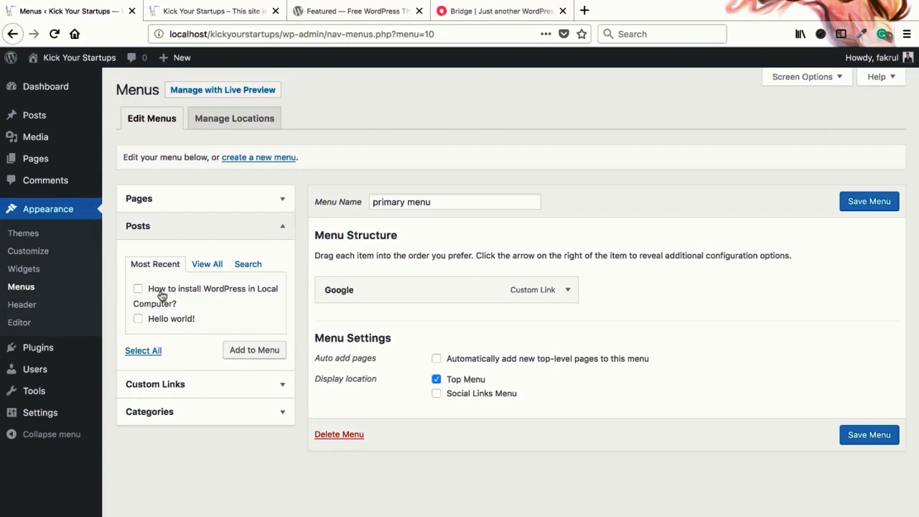
{"action": "left_click", "coordinate": [244, 351]}
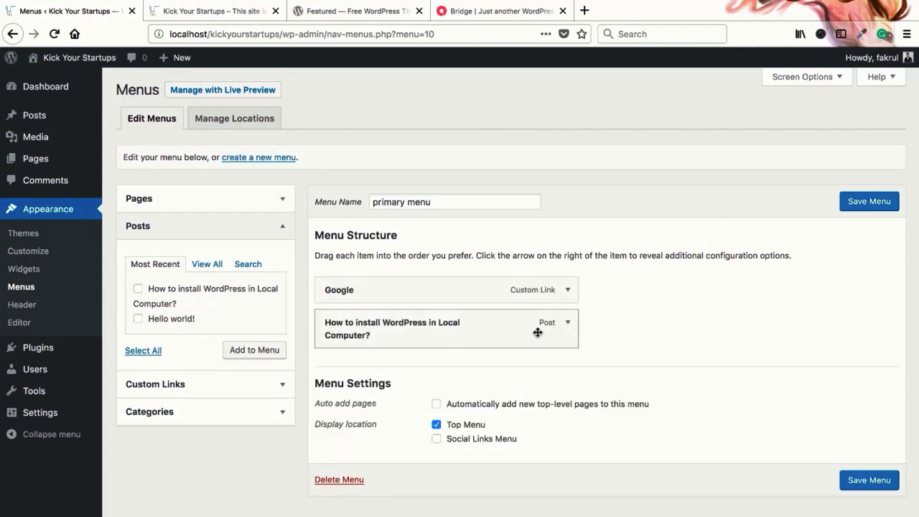
Set the added post item's navigation label to "Post" and collapse its settings
{"action": "left_click", "coordinate": [568, 329]}
{"action": "triple_click", "coordinate": [450, 372]}
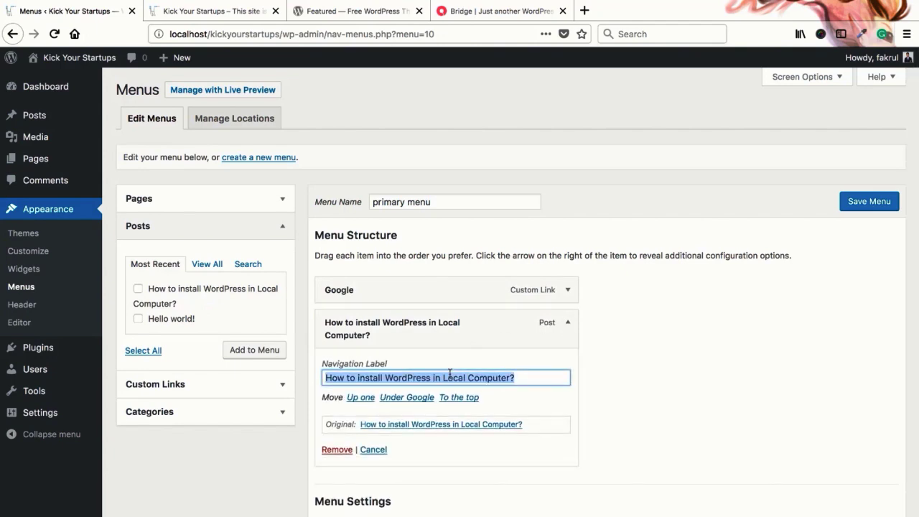
{"action": "type", "text": "Post"}
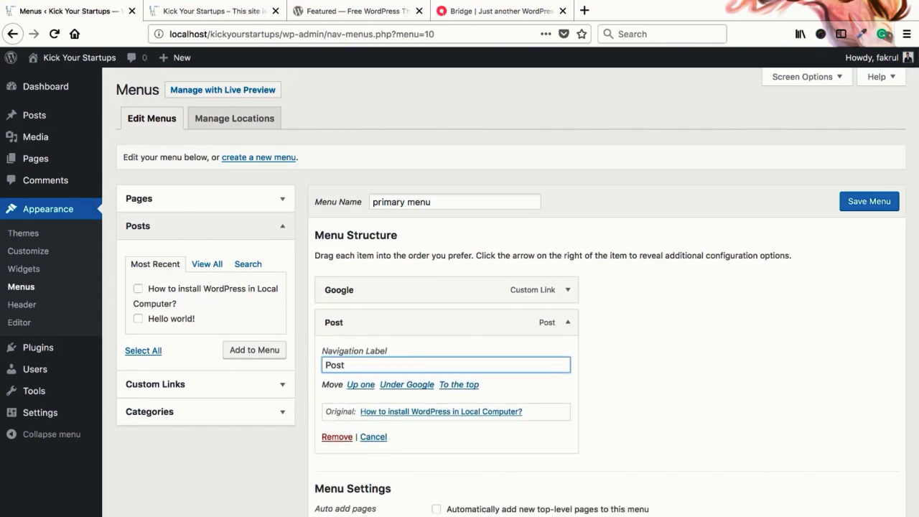
{"action": "left_click", "coordinate": [567, 324]}
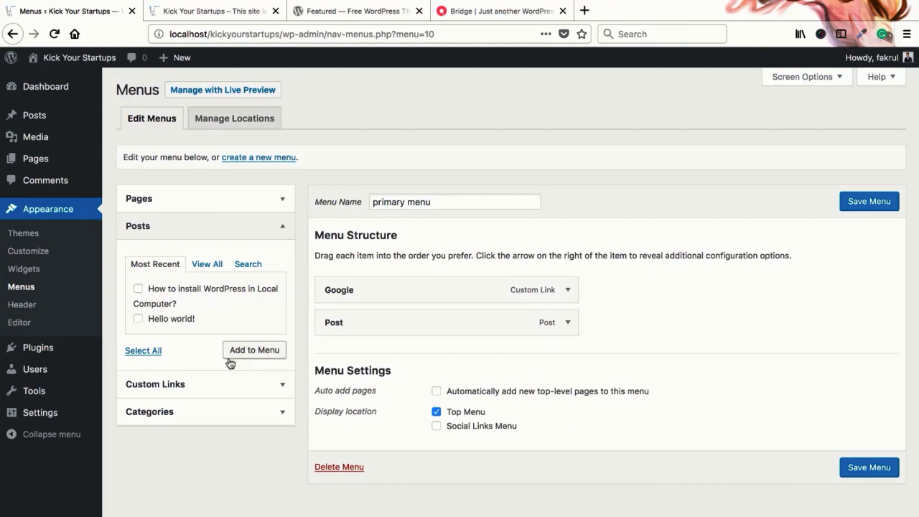
Add the News category from the full category list to the primary menu
{"action": "left_click", "coordinate": [207, 414]}
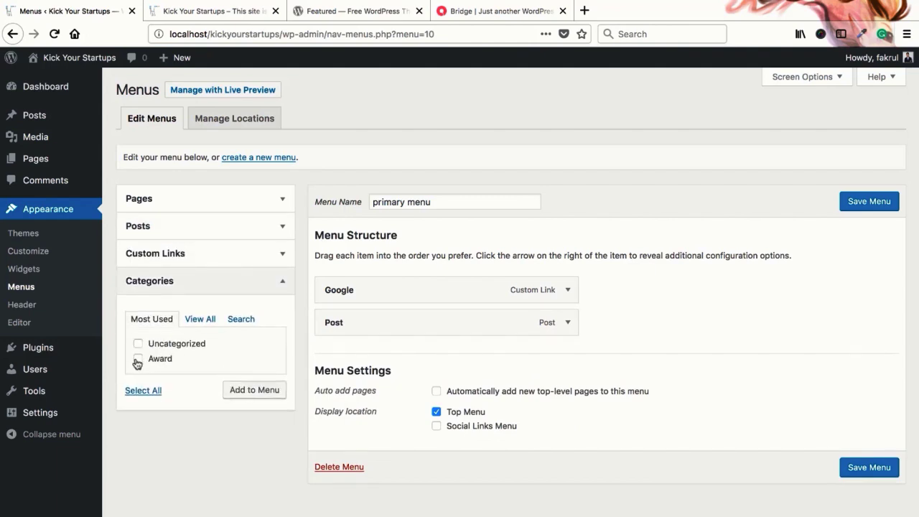
{"action": "left_click", "coordinate": [198, 321]}
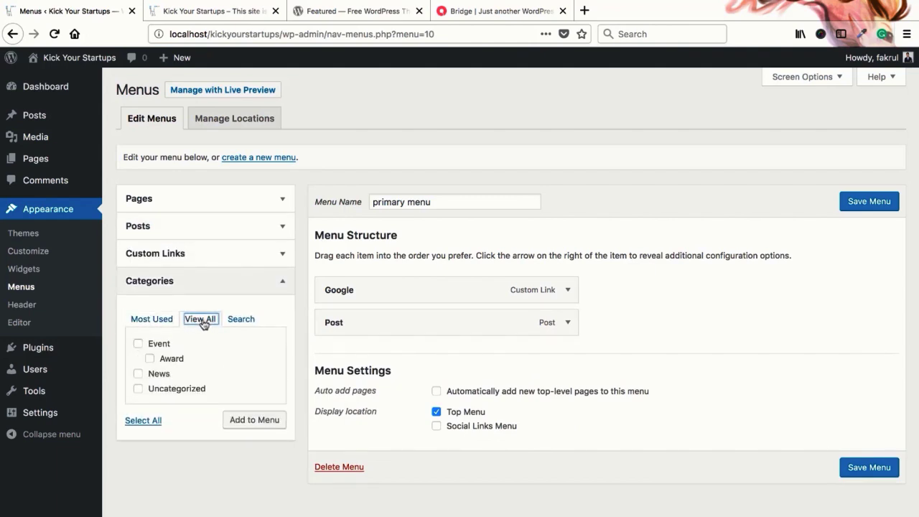
{"action": "left_click", "coordinate": [138, 374]}
{"action": "left_click", "coordinate": [251, 423]}
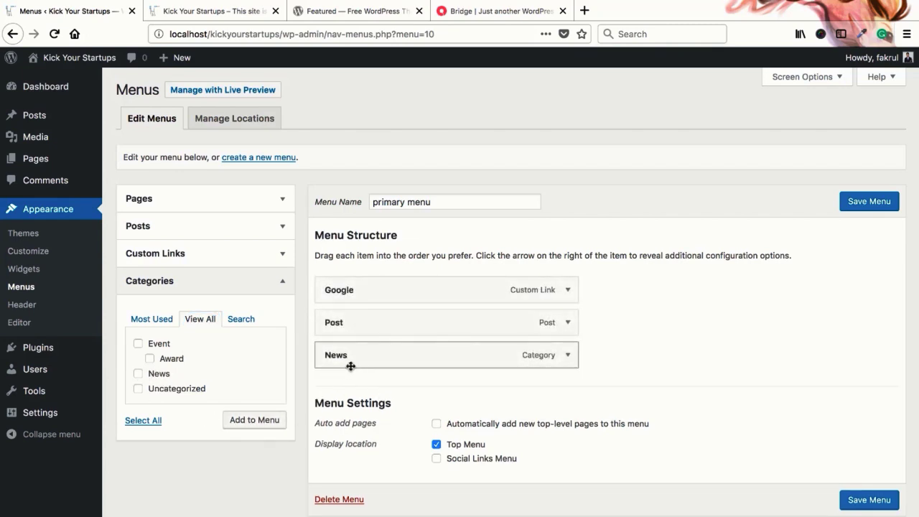
{"action": "left_click", "coordinate": [253, 284]}
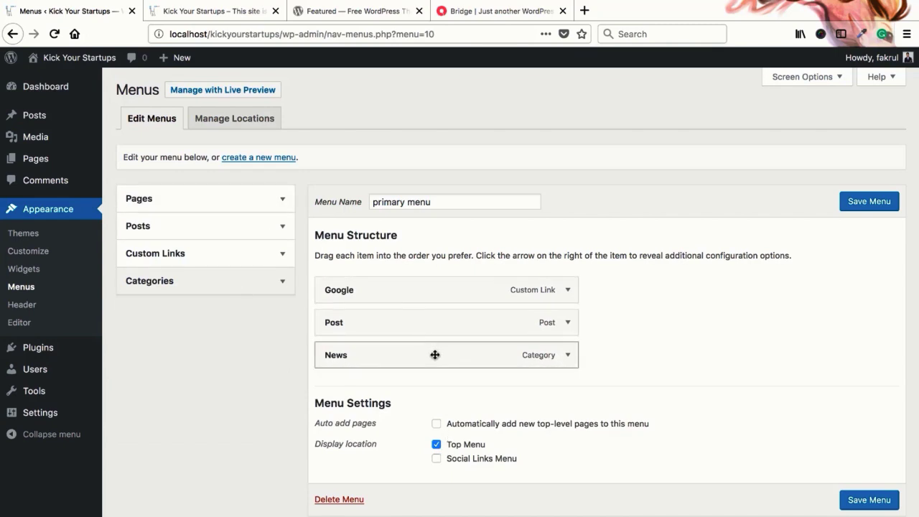
Look at the Bridge demo's header navigation for comparison, and save the primary menu
{"action": "left_click", "coordinate": [493, 11]}
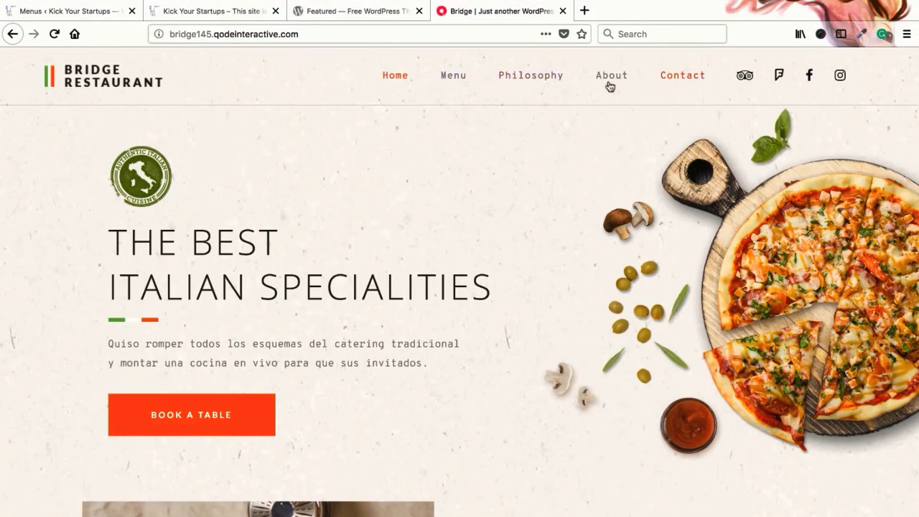
{"action": "left_click", "coordinate": [106, 13]}
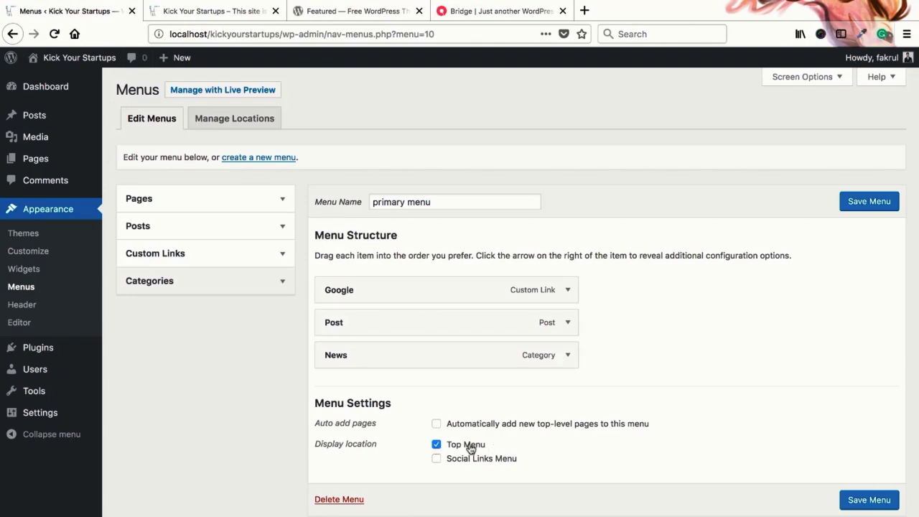
{"action": "left_click", "coordinate": [855, 494]}
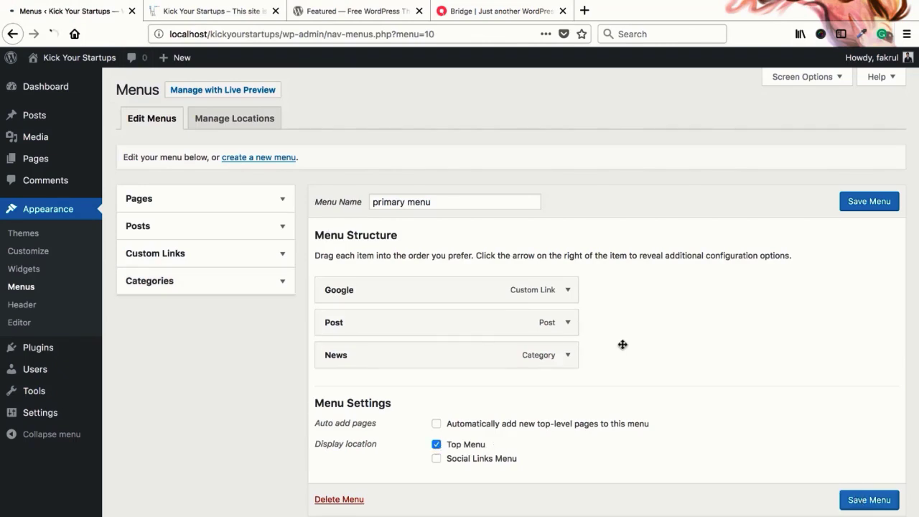
Reload the live front page and check the navigation menu below the header image while moving down the page
{"action": "left_click", "coordinate": [208, 12]}
{"action": "right_click", "coordinate": [207, 10]}
{"action": "left_click", "coordinate": [222, 228]}
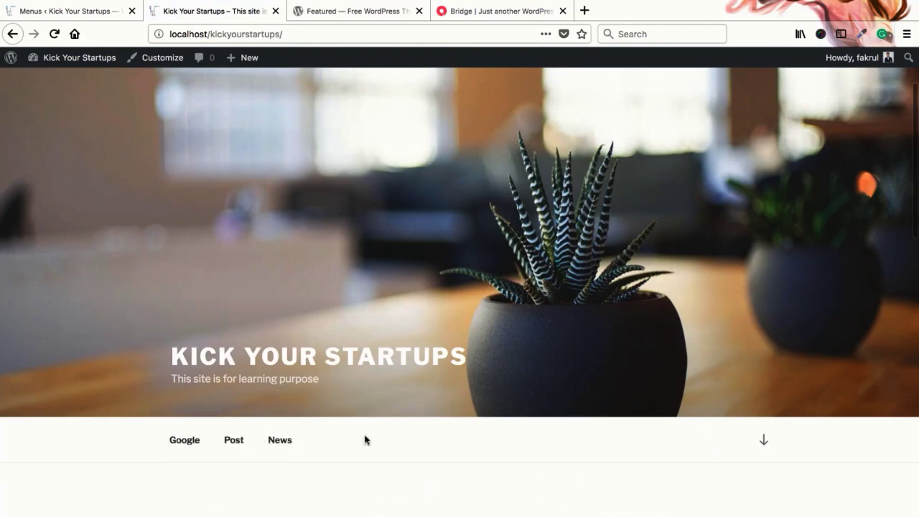
{"action": "scroll", "coordinate": [365, 437], "scroll_direction": "down", "scroll_amount": 15}
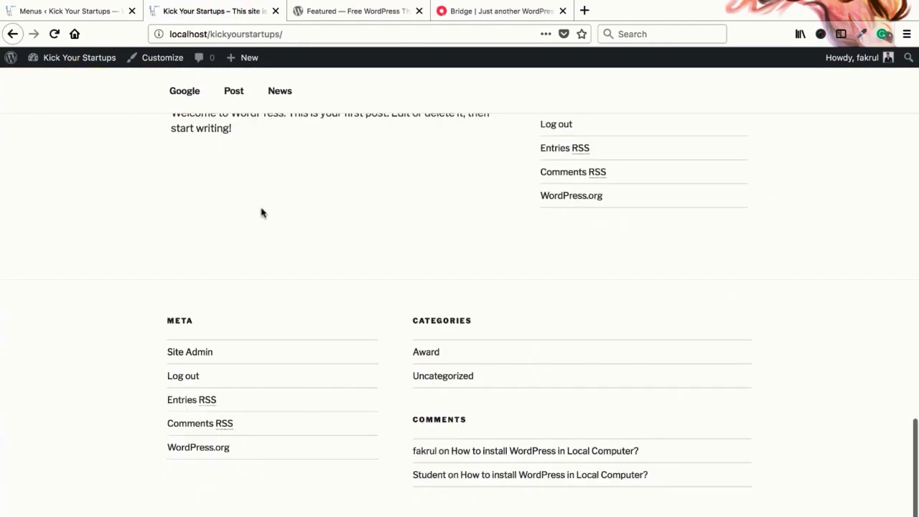
Create another menu named "social menu" and assign it to the Social Links Menu location
{"action": "left_click", "coordinate": [90, 16]}
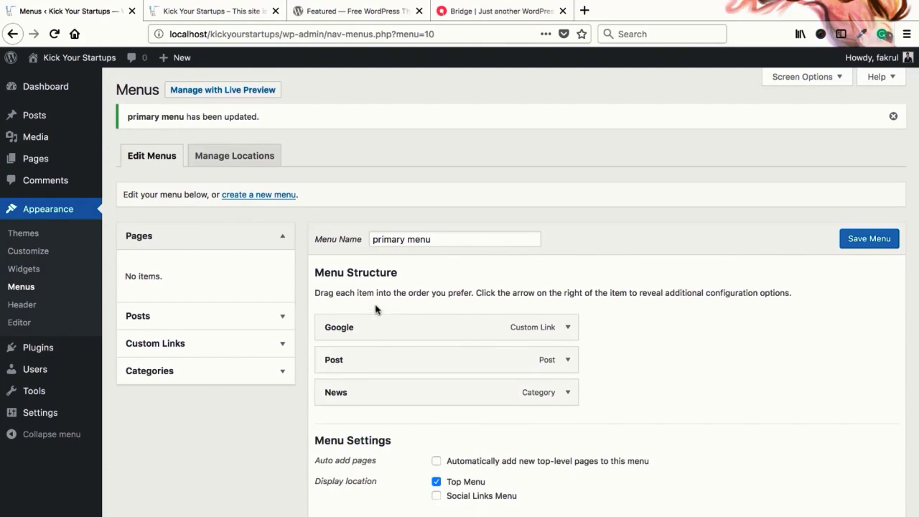
{"action": "left_click", "coordinate": [255, 201]}
{"action": "left_click", "coordinate": [472, 209]}
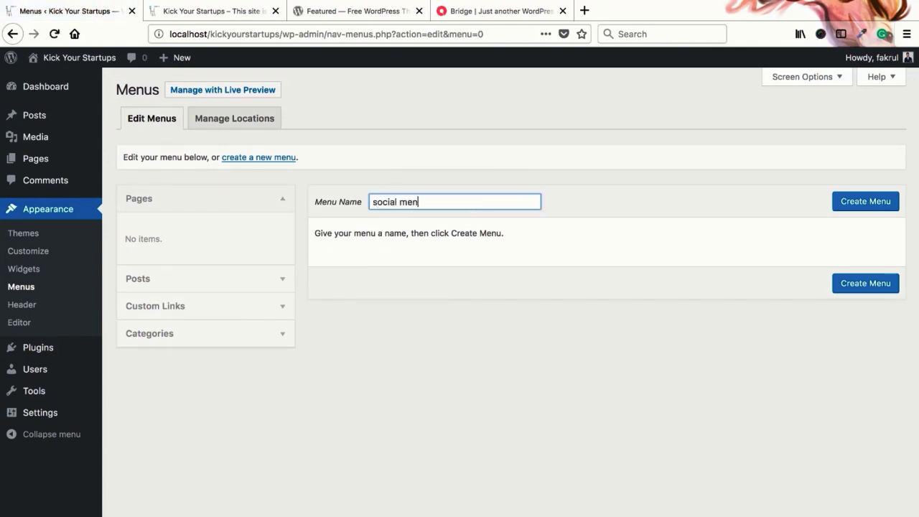
{"action": "left_click", "coordinate": [865, 204]}
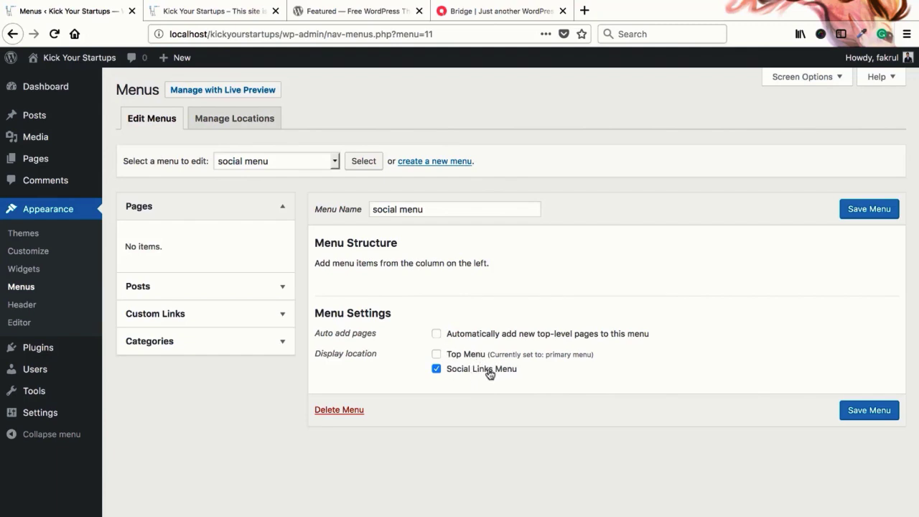
{"action": "left_click", "coordinate": [248, 315]}
{"action": "left_click", "coordinate": [236, 303]}
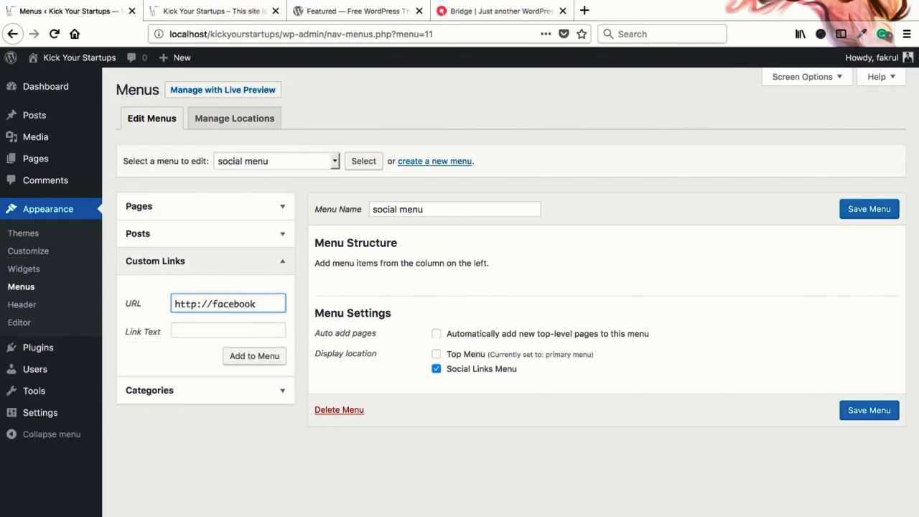
{"action": "left_click", "coordinate": [175, 330]}
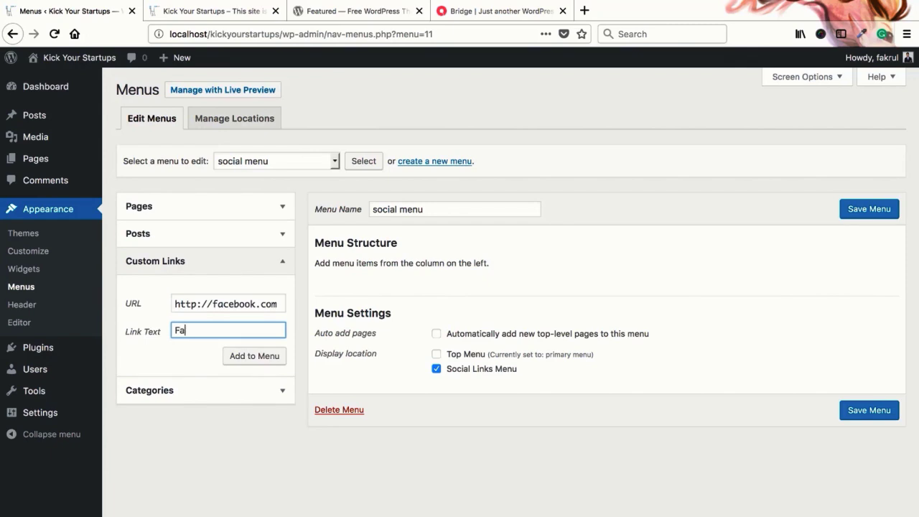
{"action": "left_click", "coordinate": [240, 356]}
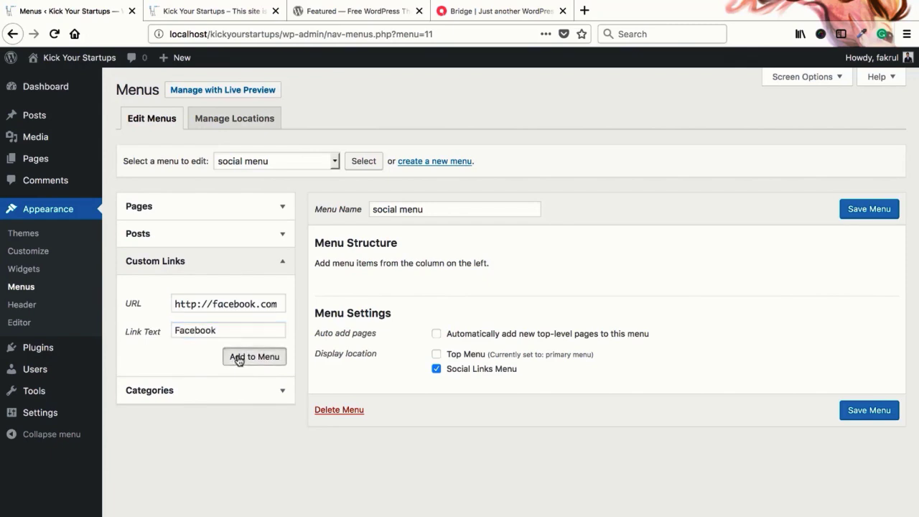
{"action": "left_click", "coordinate": [232, 304]}
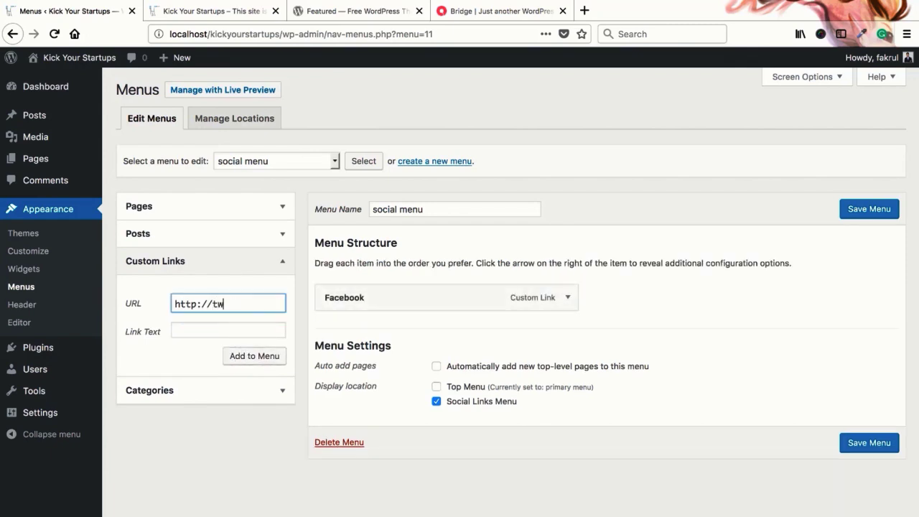
{"action": "type", "text": "twitter.com"}
{"action": "key", "text": "Tab"}
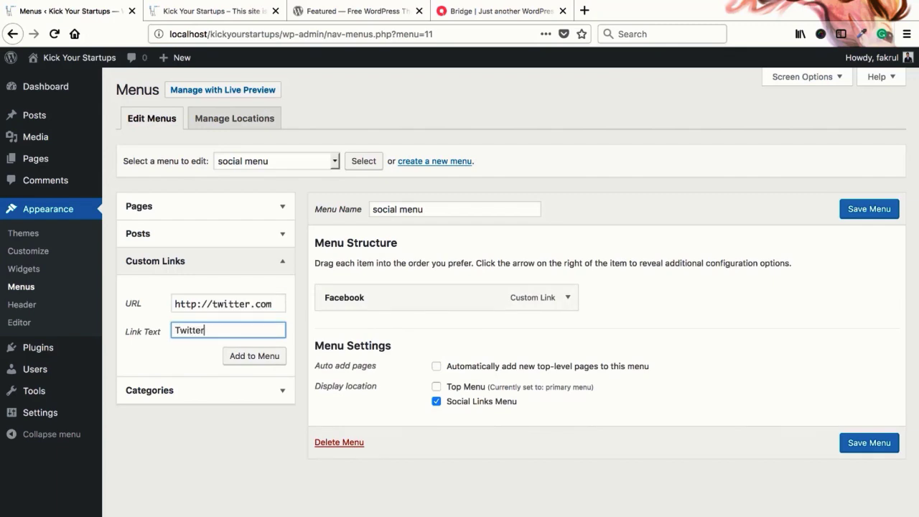
{"action": "left_click", "coordinate": [251, 355]}
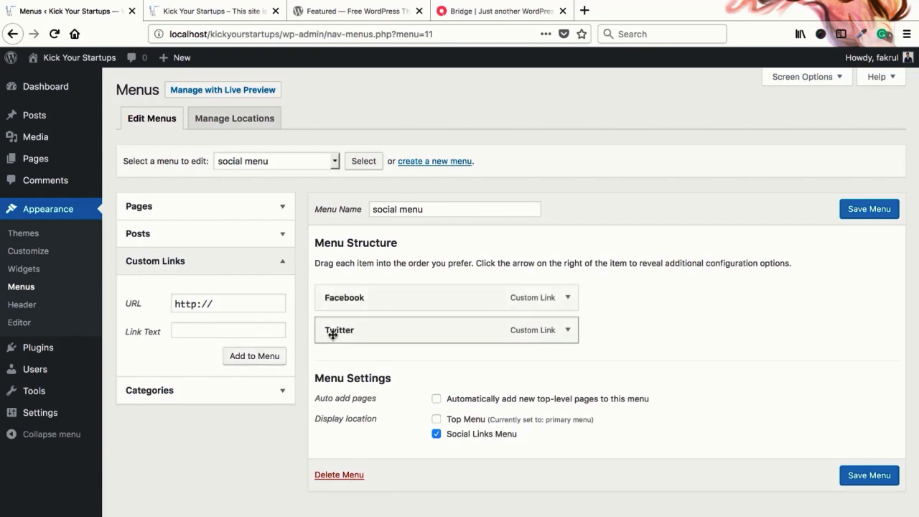
{"action": "left_click", "coordinate": [844, 215]}
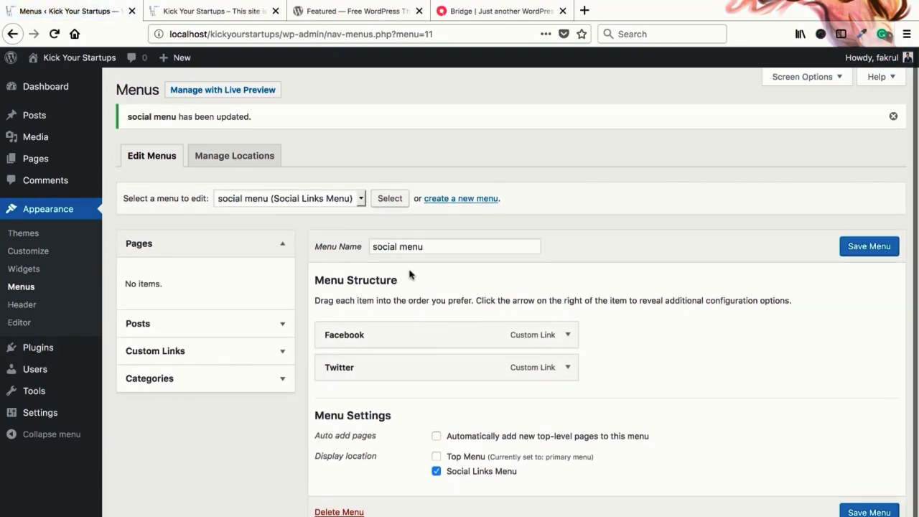
Reload the live front page and check it from header to footer for the social links
{"action": "left_click", "coordinate": [212, 13]}
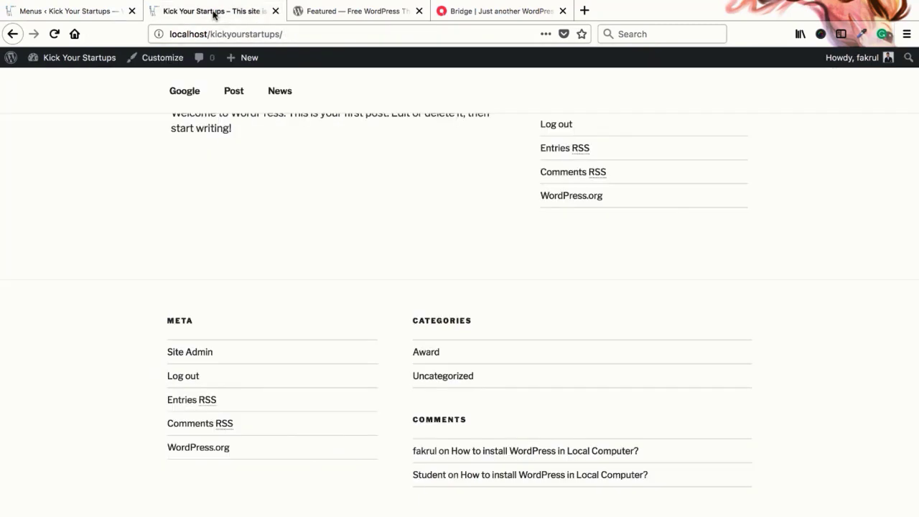
{"action": "key", "text": "super+r"}
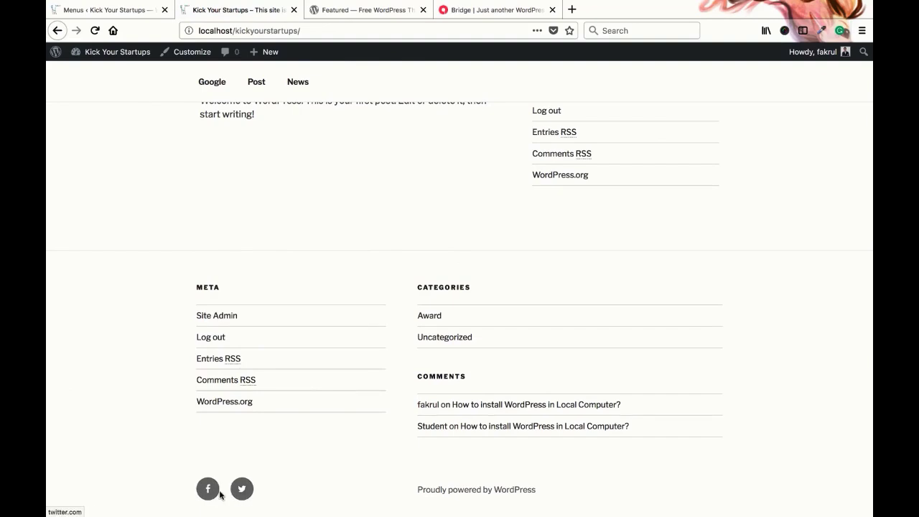
{"action": "scroll", "coordinate": [339, 395], "scroll_direction": "up", "scroll_amount": 15}
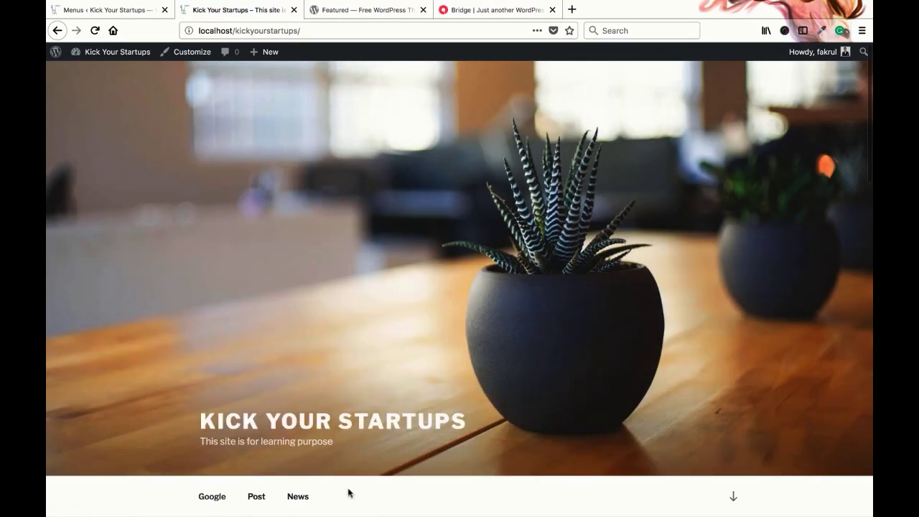
{"action": "scroll", "coordinate": [257, 243], "scroll_direction": "down", "scroll_amount": 15}
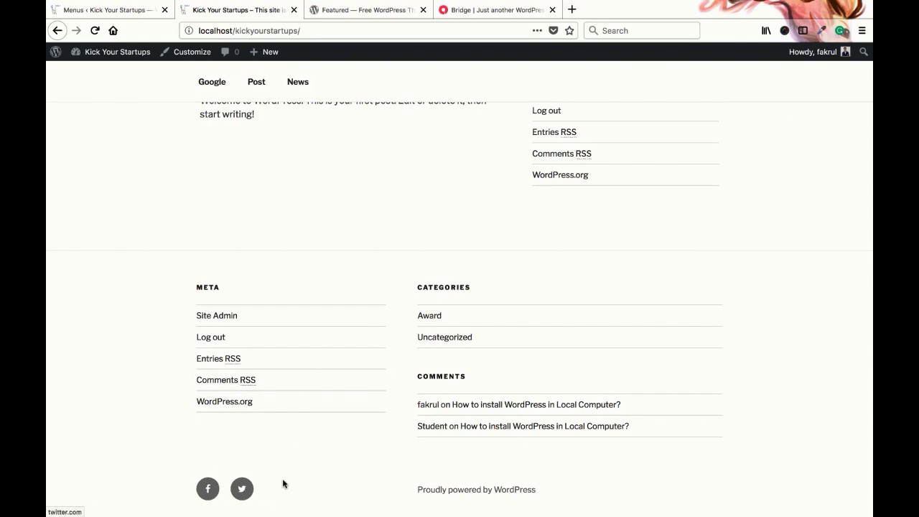
Load the primary menu (Top Menu) for editing
{"action": "left_click", "coordinate": [132, 12]}
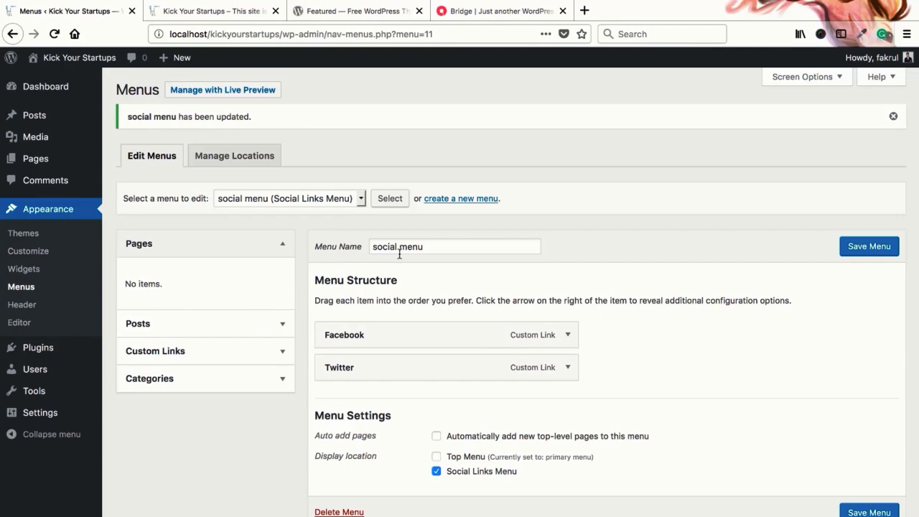
{"action": "left_click", "coordinate": [266, 205]}
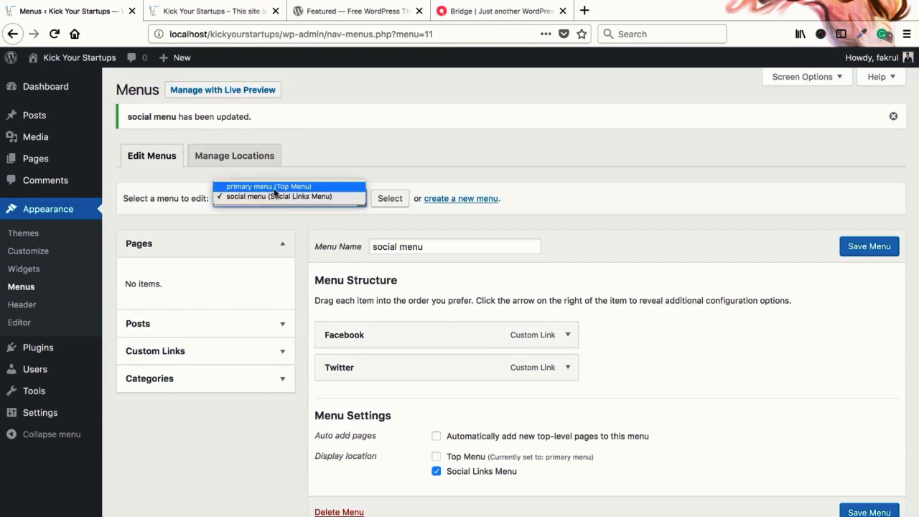
{"action": "left_click", "coordinate": [274, 187]}
{"action": "left_click", "coordinate": [390, 199]}
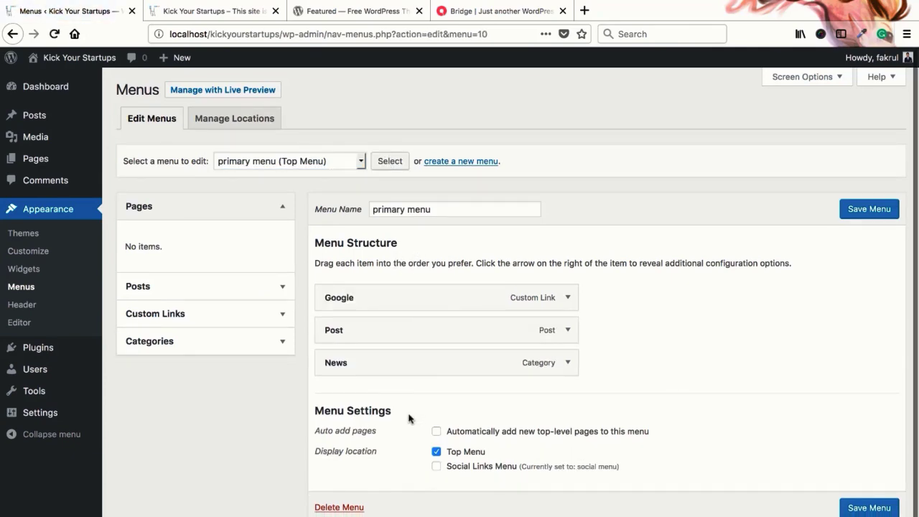
Look at the navigation items below the header image on the live front page
{"action": "left_click", "coordinate": [212, 11]}
{"action": "scroll", "coordinate": [293, 323], "scroll_direction": "up", "scroll_amount": 15}
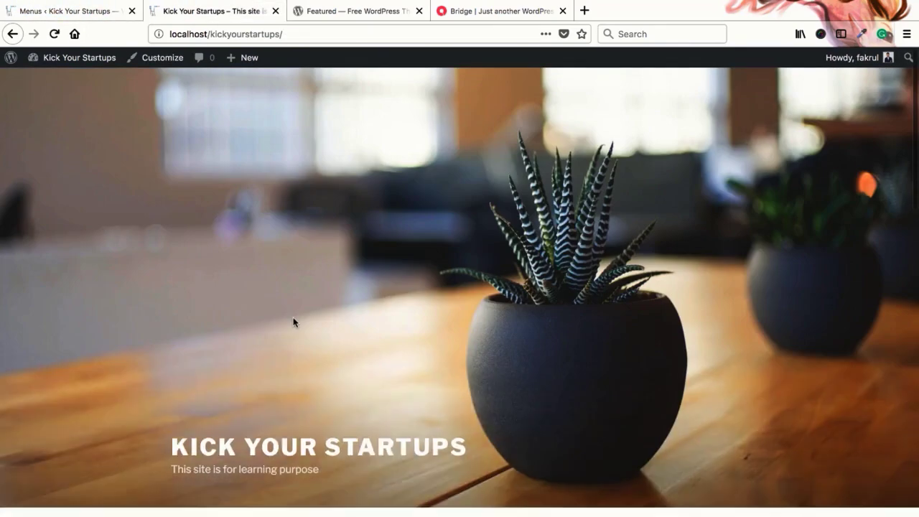
{"action": "scroll", "coordinate": [293, 323], "scroll_direction": "down", "scroll_amount": 4}
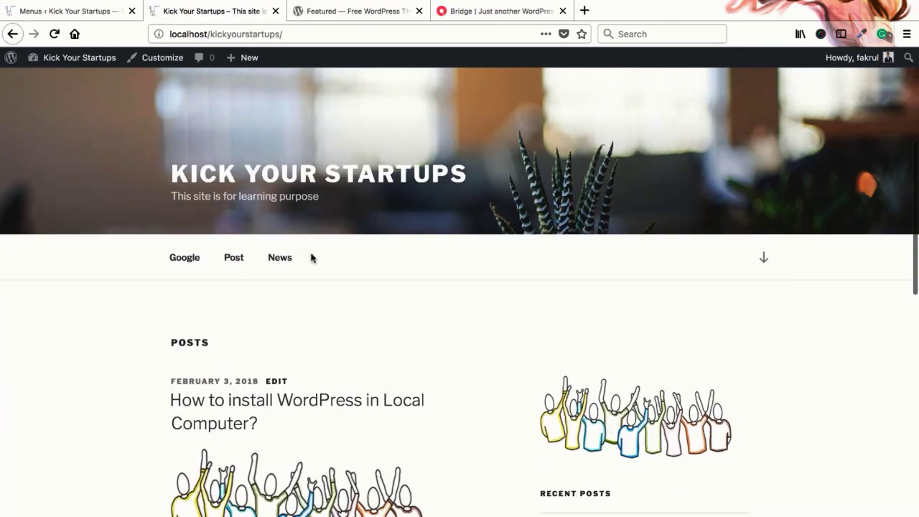
Reorder the primary menu to Post, then News, with Google nested as a sub item of News, and save it
{"action": "key", "text": "ctrl+shift+Tab"}
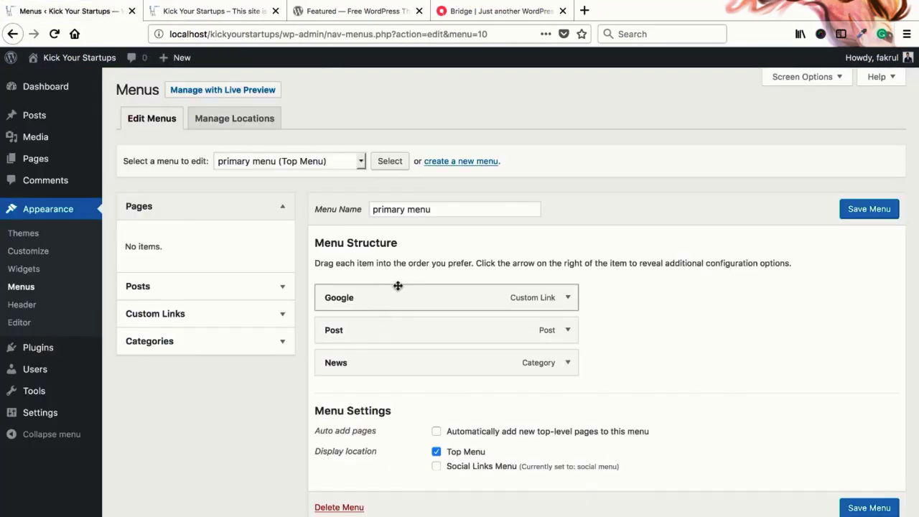
{"action": "left_click_drag", "start_coordinate": [399, 326], "coordinate": [396, 290]}
{"action": "left_click_drag", "start_coordinate": [396, 370], "coordinate": [395, 339]}
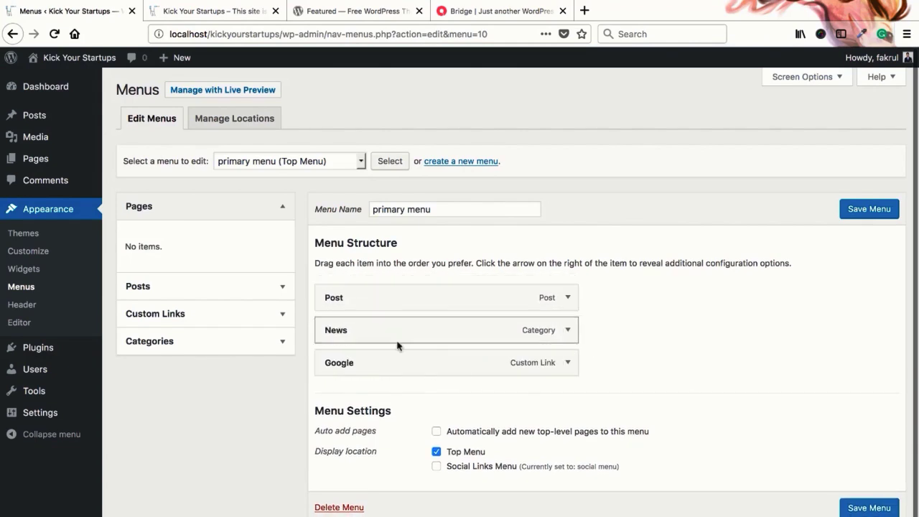
{"action": "left_click_drag", "start_coordinate": [359, 372], "coordinate": [377, 369]}
{"action": "left_click", "coordinate": [869, 508]}
Reload the live front page and check the submenu under News in the navigation
{"action": "left_click", "coordinate": [202, 19]}
{"action": "right_click", "coordinate": [201, 20]}
{"action": "left_click", "coordinate": [217, 20]}
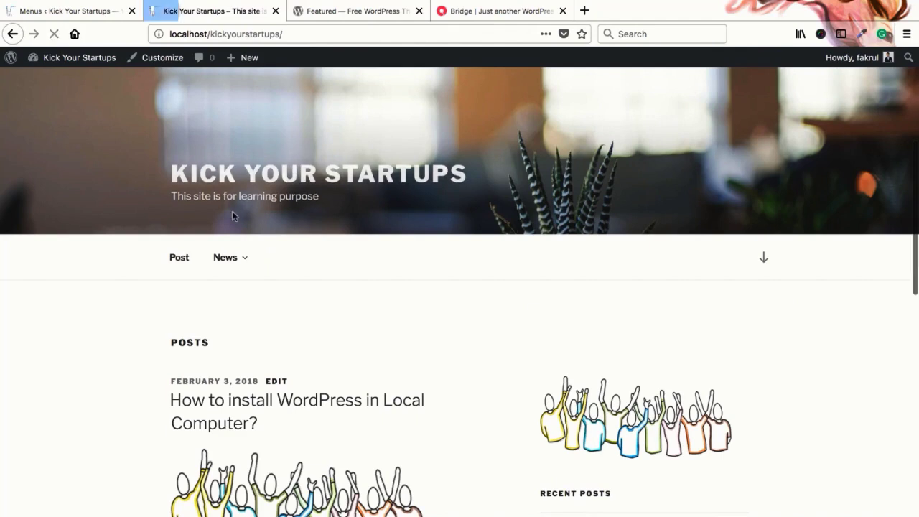
{"action": "mouse_move", "coordinate": [232, 261]}
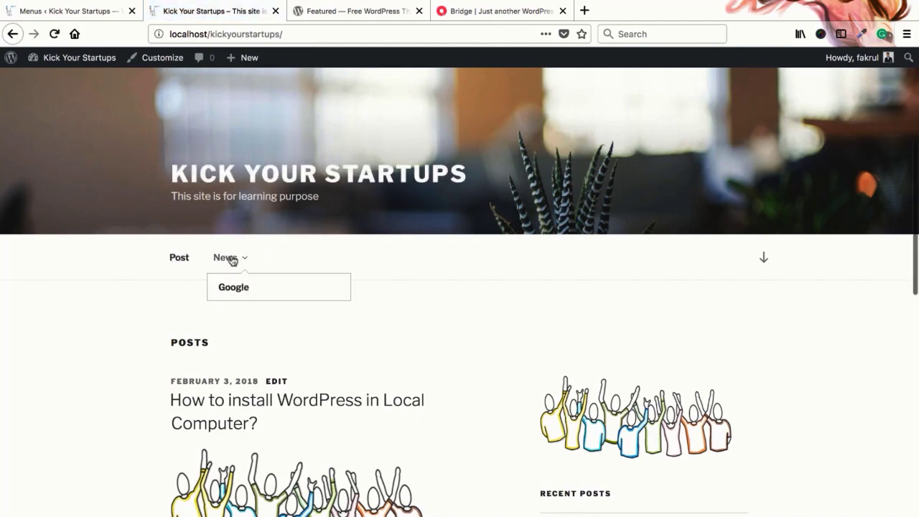
Load the social menu for editing, move Twitter above Facebook, and save the menu
{"action": "left_click", "coordinate": [104, 15]}
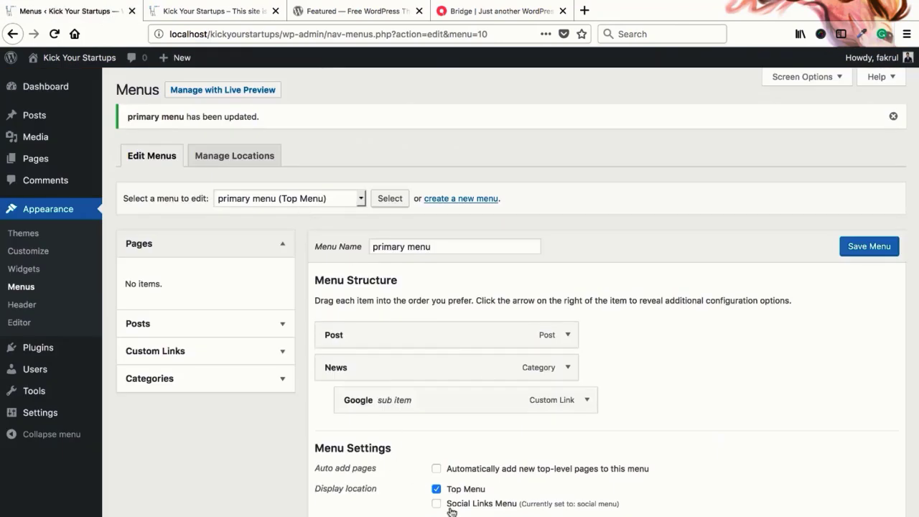
{"action": "left_click", "coordinate": [291, 202]}
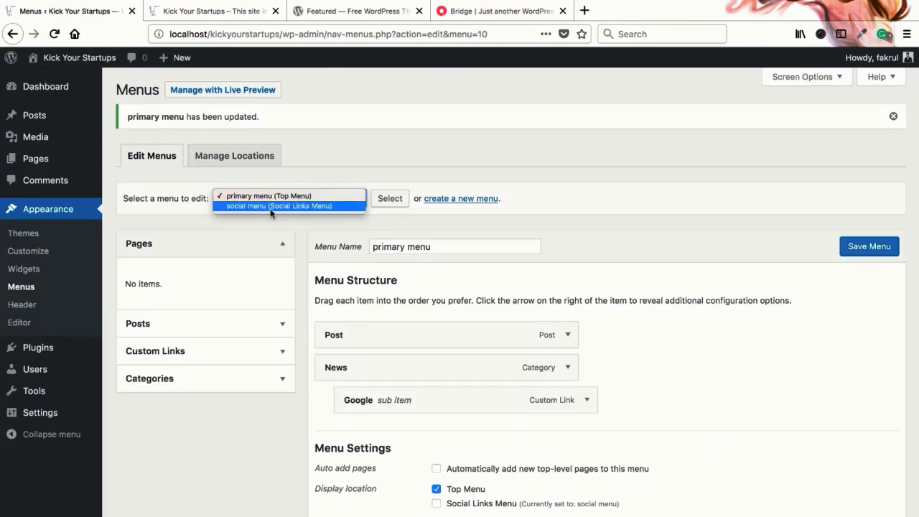
{"action": "left_click", "coordinate": [308, 206]}
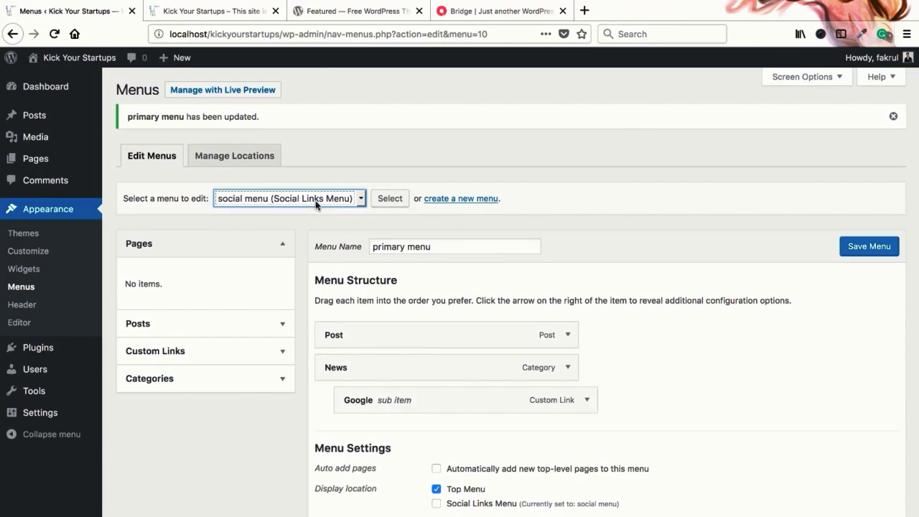
{"action": "left_click", "coordinate": [388, 203]}
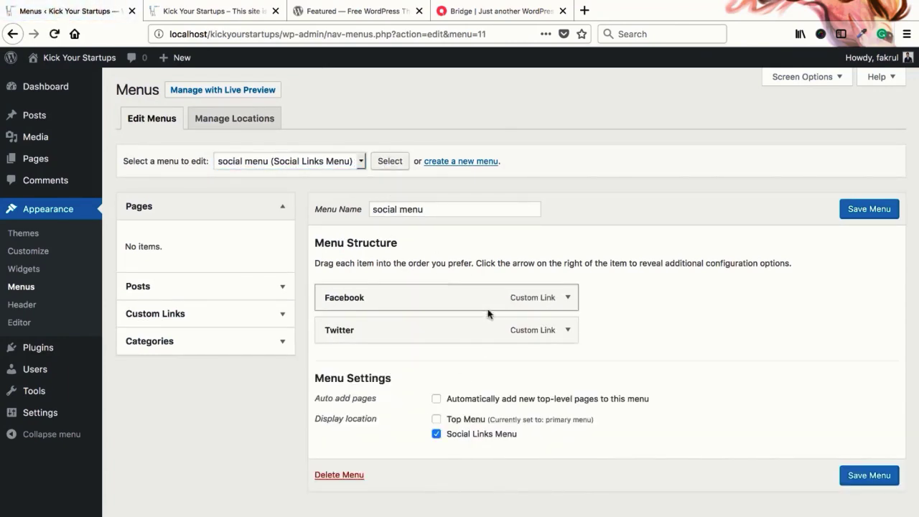
{"action": "left_click_drag", "start_coordinate": [390, 333], "coordinate": [392, 293]}
{"action": "left_click", "coordinate": [875, 479]}
Reload the live front page and check the order of the social icons in the footer
{"action": "left_click", "coordinate": [207, 15]}
{"action": "right_click", "coordinate": [207, 12]}
{"action": "left_click", "coordinate": [219, 13]}
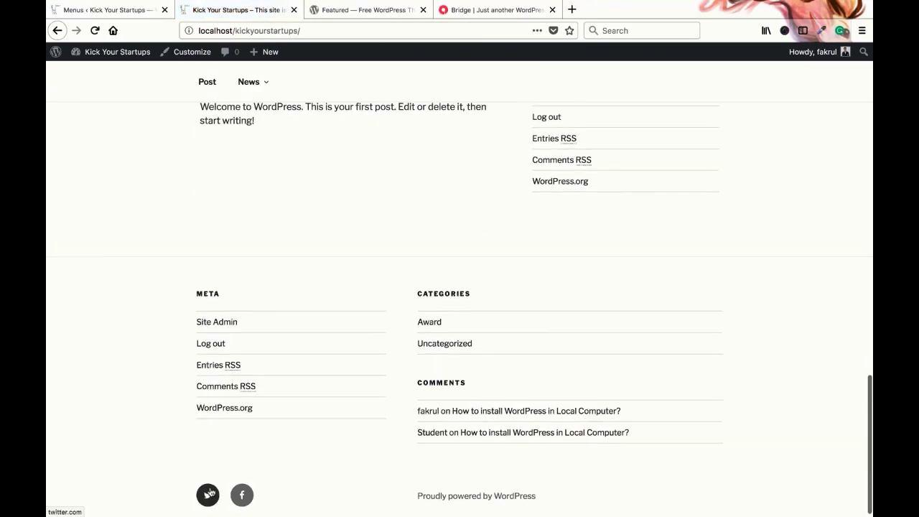
{"action": "scroll", "coordinate": [324, 328], "scroll_direction": "up", "scroll_amount": 10}
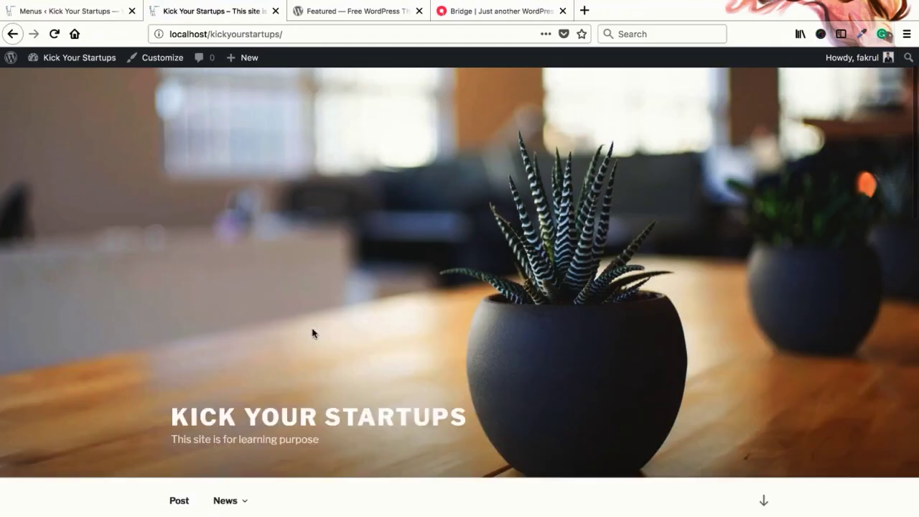
Open the theme's Header Media settings, compare with the live header, and hide the current header image
{"action": "left_click", "coordinate": [129, 17]}
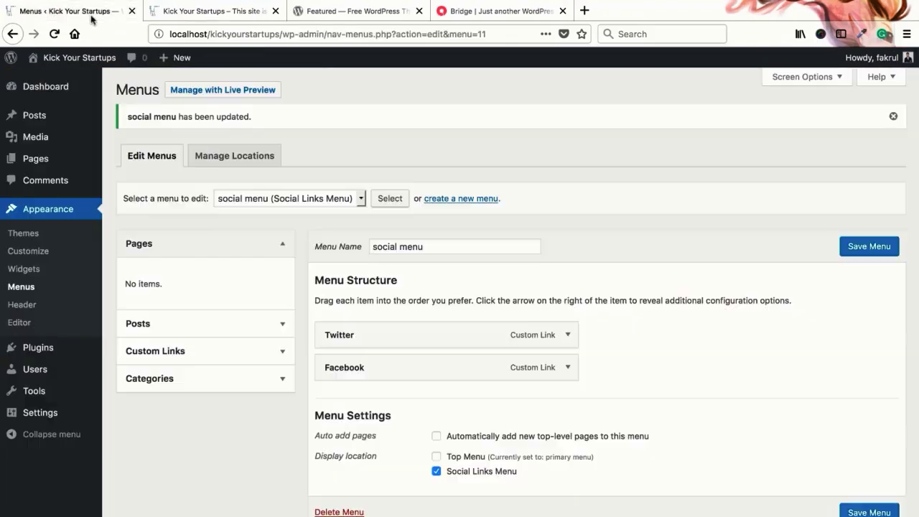
{"action": "left_click", "coordinate": [26, 304]}
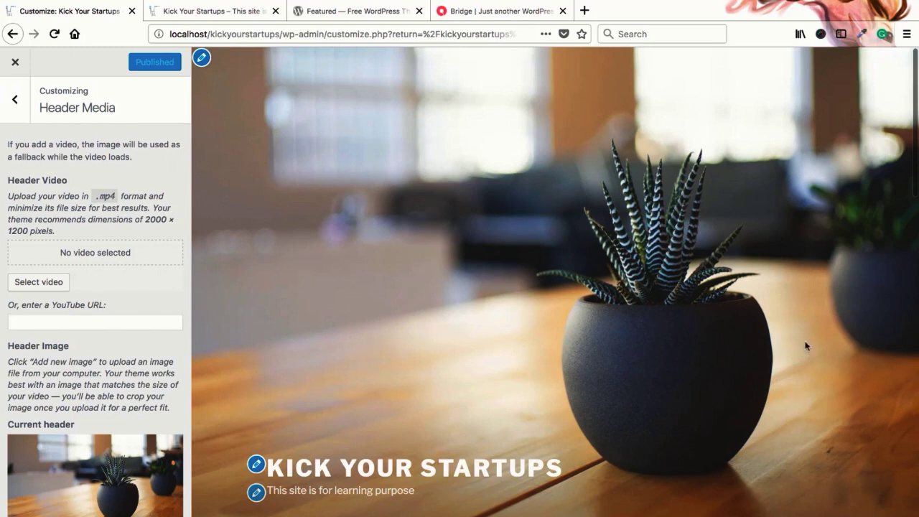
{"action": "left_click", "coordinate": [208, 11]}
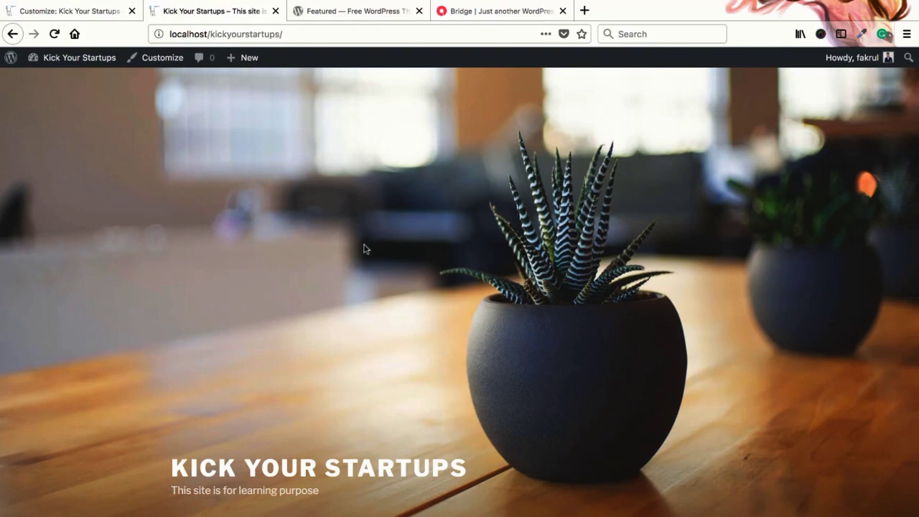
{"action": "left_click", "coordinate": [63, 10]}
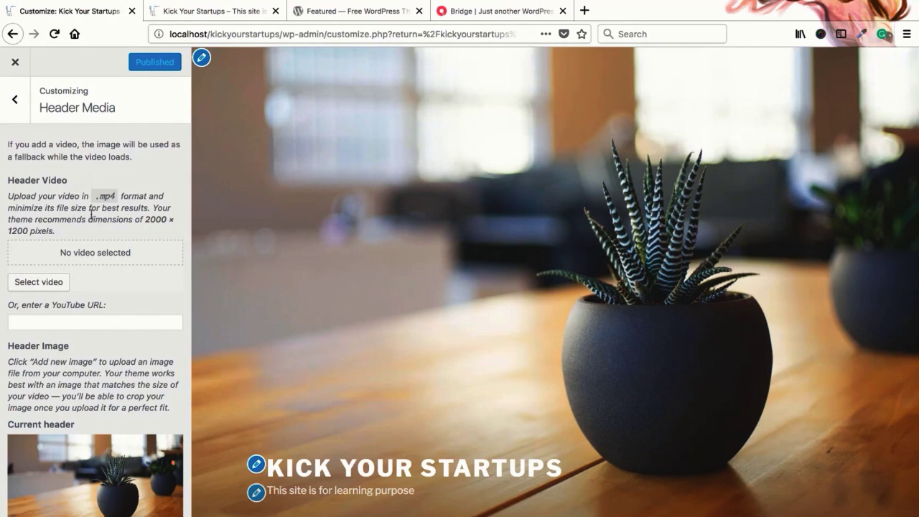
{"action": "scroll", "coordinate": [107, 259], "scroll_direction": "down", "scroll_amount": 1}
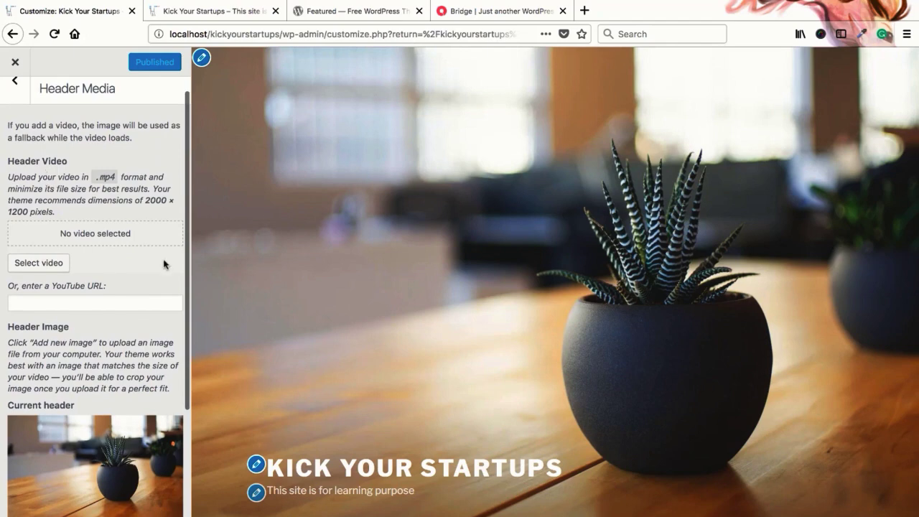
{"action": "scroll", "coordinate": [129, 287], "scroll_direction": "down", "scroll_amount": 5}
{"action": "scroll", "coordinate": [74, 309], "scroll_direction": "down", "scroll_amount": 1}
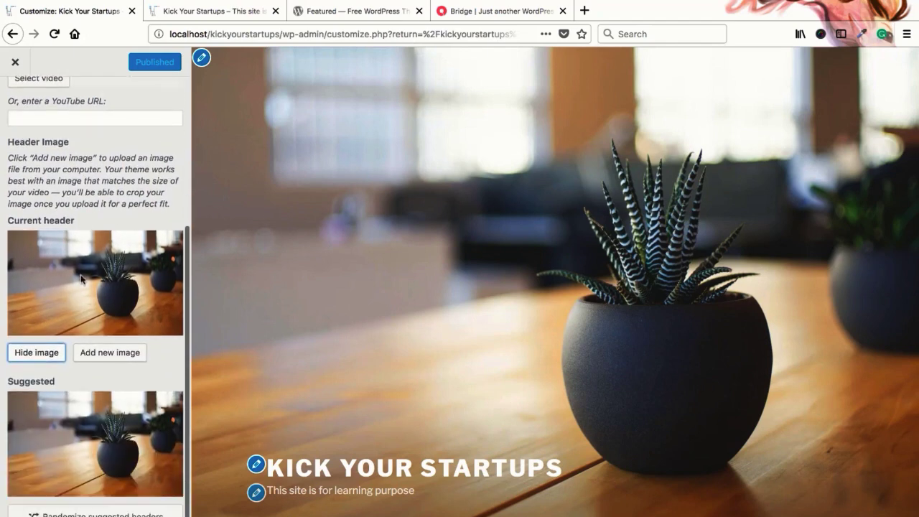
{"action": "left_click", "coordinate": [41, 359]}
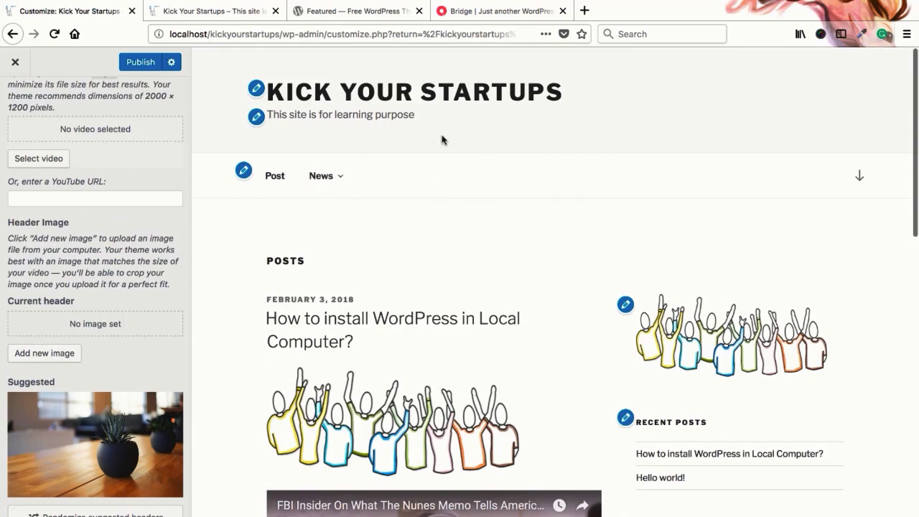
Upload vectorstock_15836649.jpg from the vectorstock_15836649 folder in Downloads as a new header image
{"action": "left_click", "coordinate": [21, 353]}
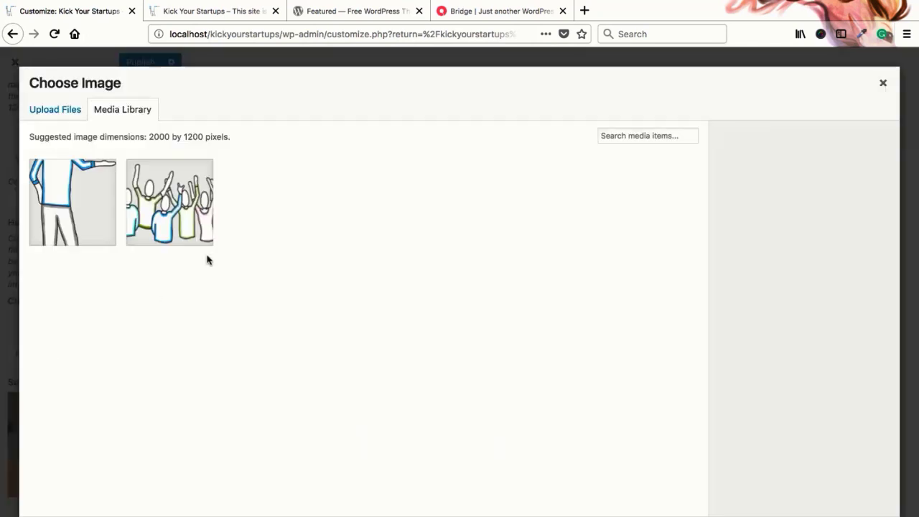
{"action": "left_click", "coordinate": [69, 115]}
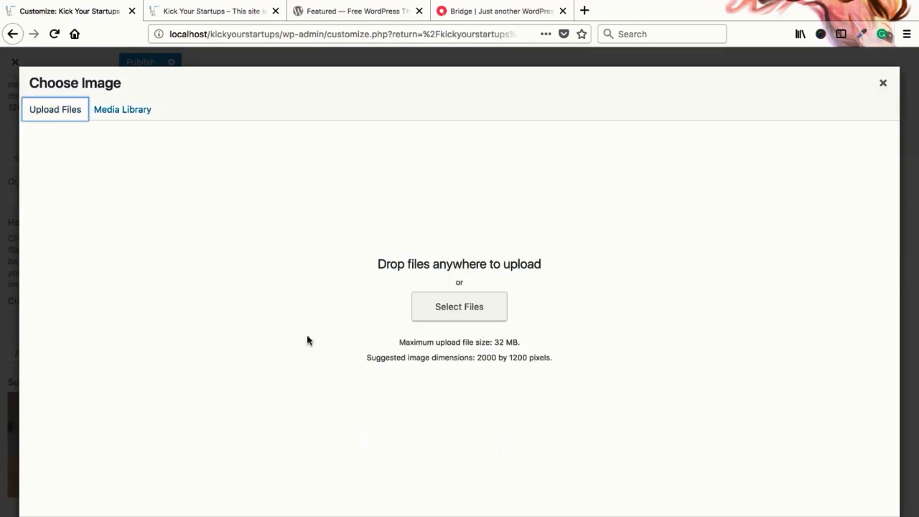
{"action": "left_click", "coordinate": [459, 306]}
{"action": "left_click", "coordinate": [281, 209]}
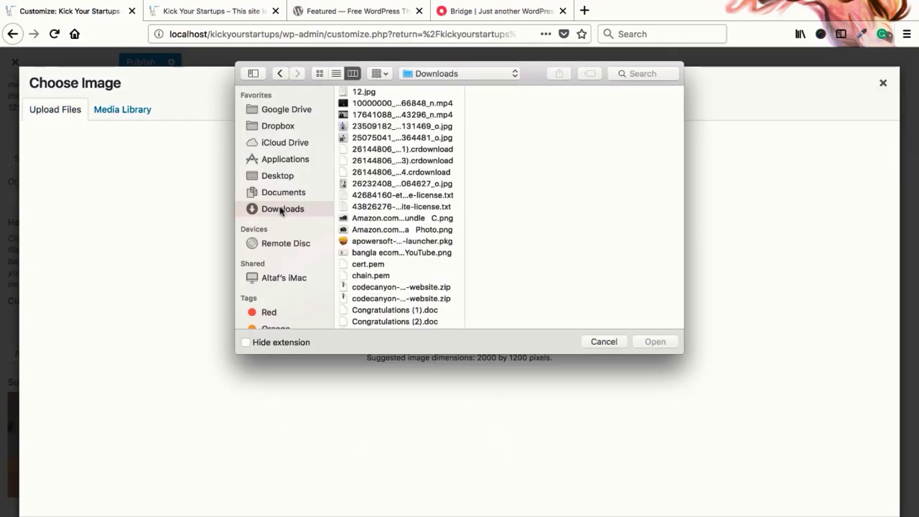
{"action": "left_click", "coordinate": [370, 126]}
{"action": "left_click", "coordinate": [370, 149]}
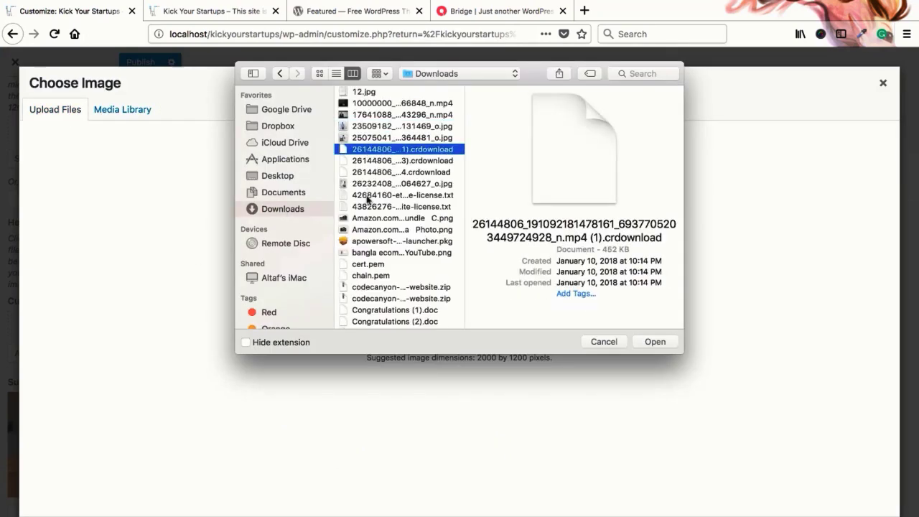
{"action": "left_click", "coordinate": [373, 218]}
{"action": "scroll", "coordinate": [379, 222], "scroll_direction": "down", "scroll_amount": 10}
{"action": "left_click", "coordinate": [378, 220]}
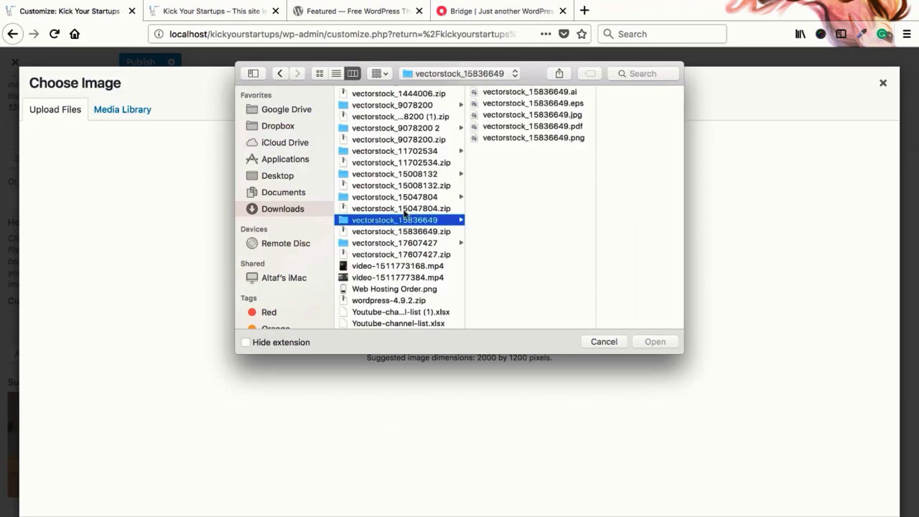
{"action": "left_click", "coordinate": [523, 126]}
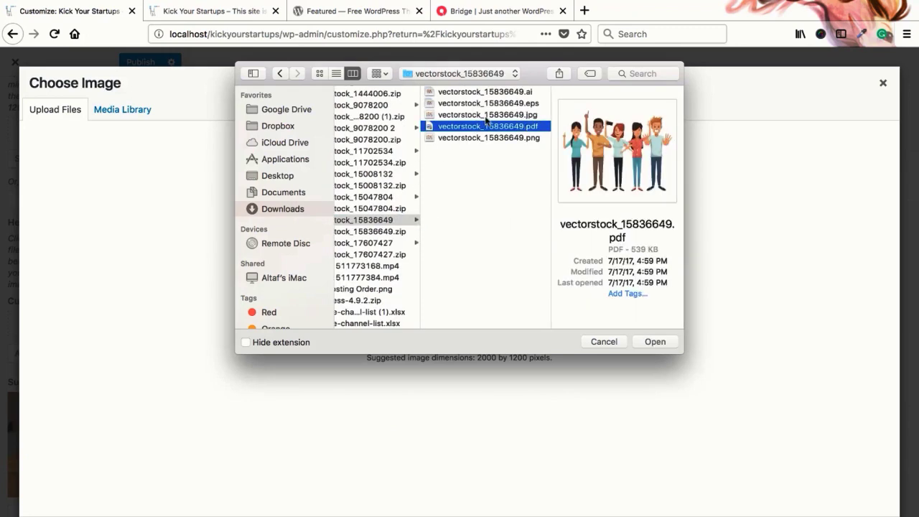
{"action": "left_click", "coordinate": [523, 114]}
{"action": "left_click", "coordinate": [650, 342]}
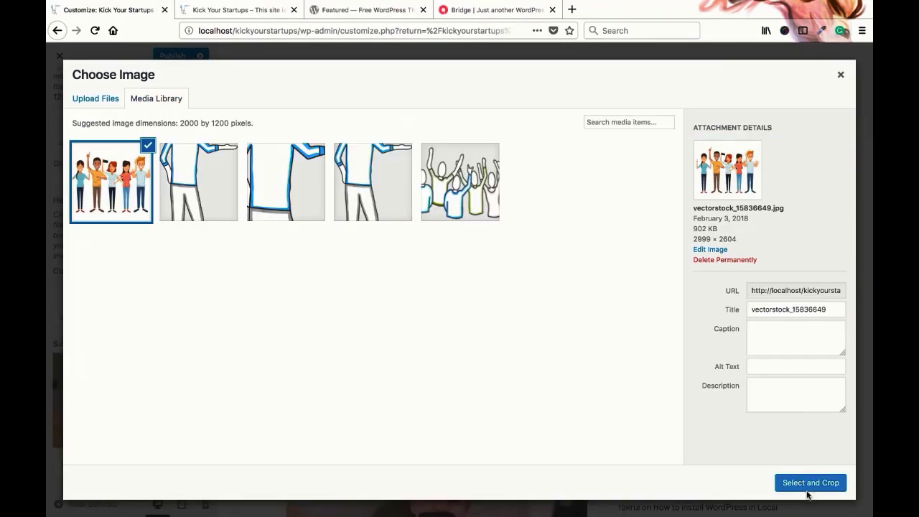
Crop the uploaded image with the suggested selection and publish it as the site's header image
{"action": "left_click", "coordinate": [809, 485]}
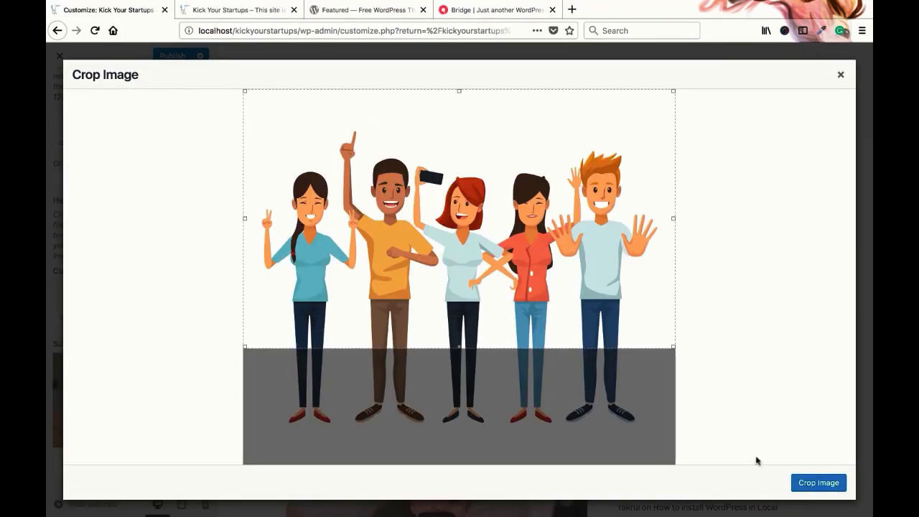
{"action": "left_click", "coordinate": [813, 483]}
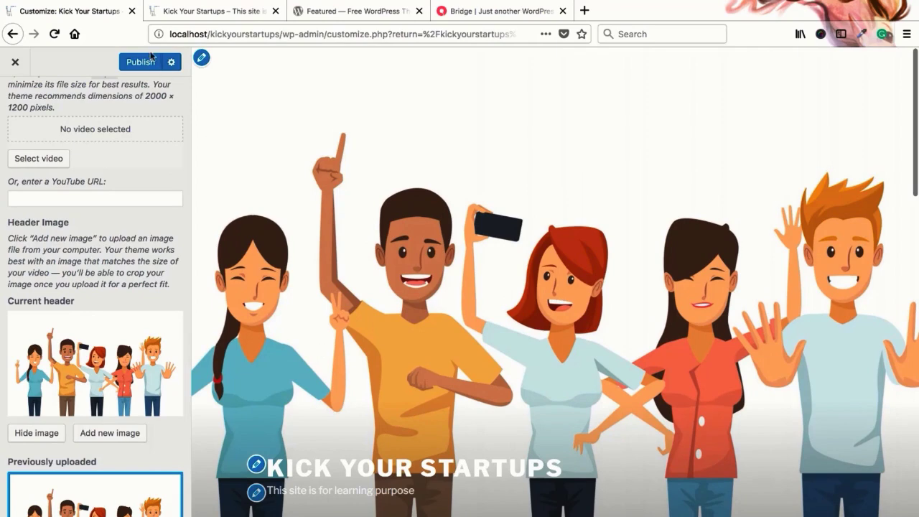
{"action": "left_click", "coordinate": [140, 62]}
Reload the live front page to check the new header image, and return to the customizer
{"action": "left_click", "coordinate": [197, 11]}
{"action": "right_click", "coordinate": [201, 11]}
{"action": "left_click", "coordinate": [210, 16]}
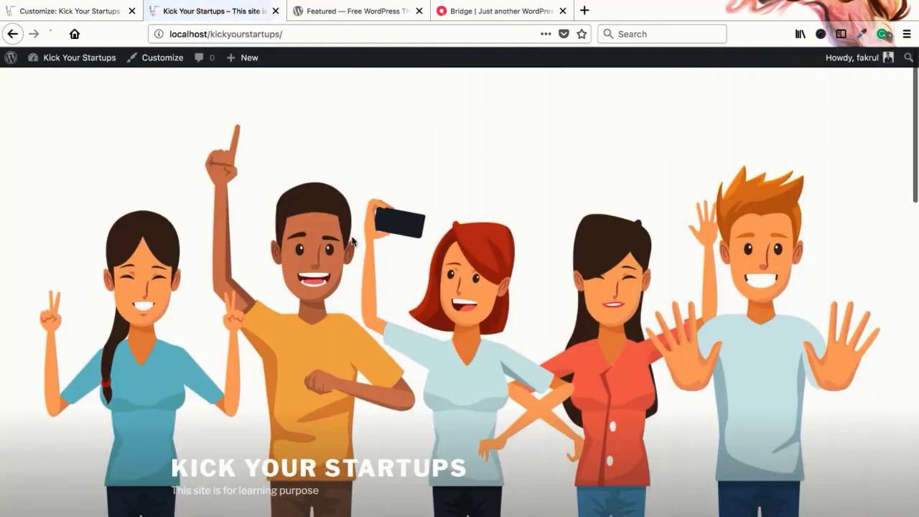
{"action": "left_click", "coordinate": [98, 12]}
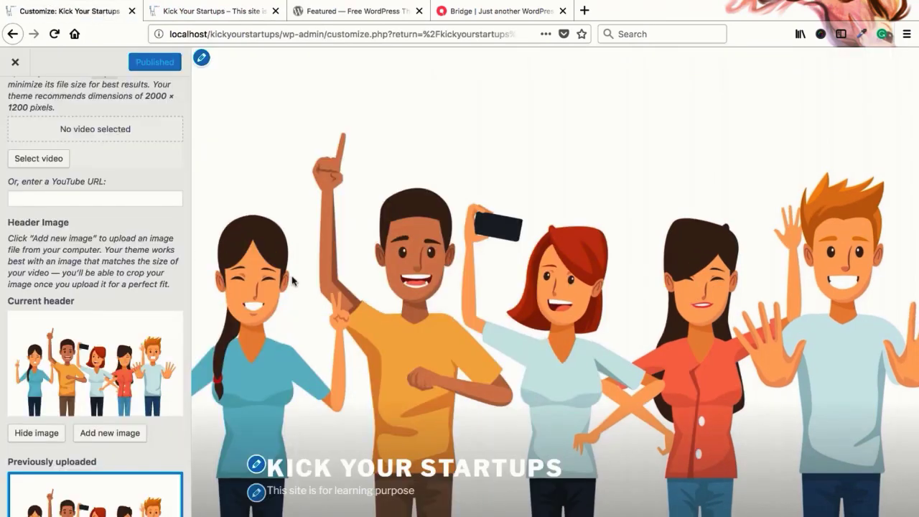
{"action": "scroll", "coordinate": [64, 368], "scroll_direction": "down", "scroll_amount": 3}
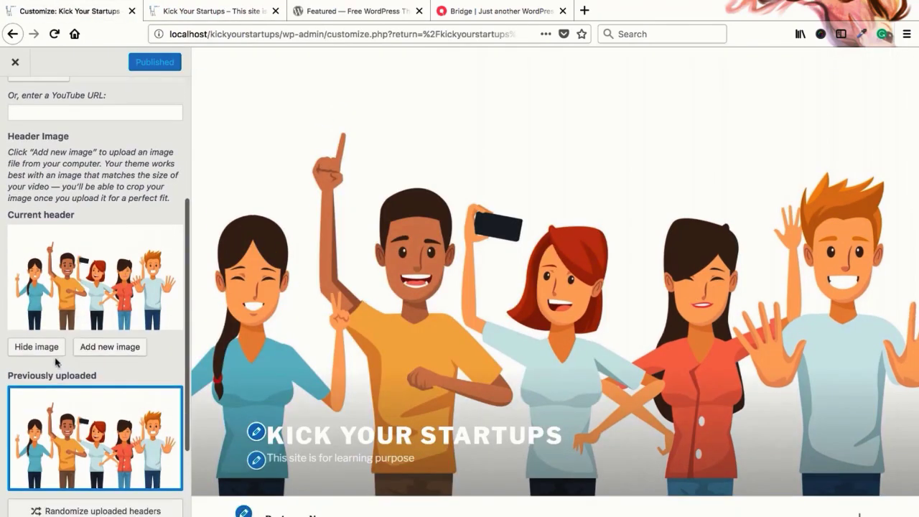
{"action": "scroll", "coordinate": [47, 359], "scroll_direction": "up", "scroll_amount": 5}
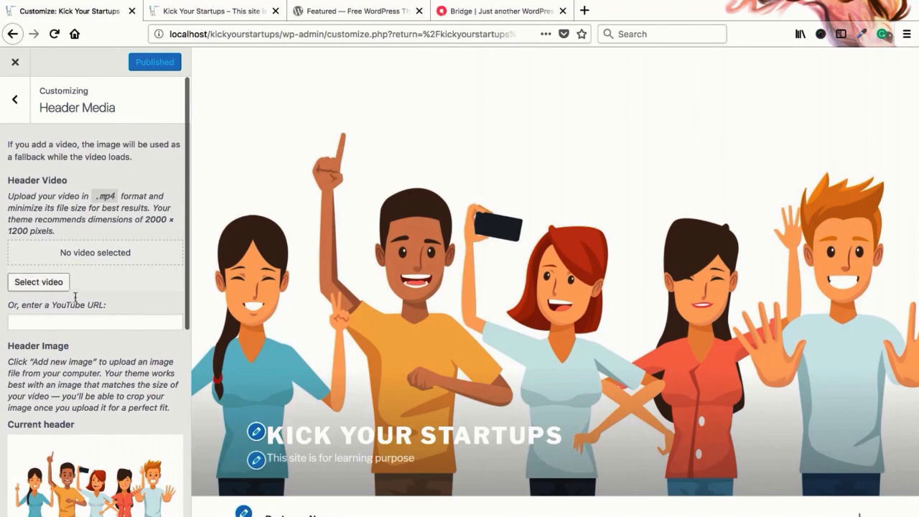
{"action": "left_click", "coordinate": [39, 282]}
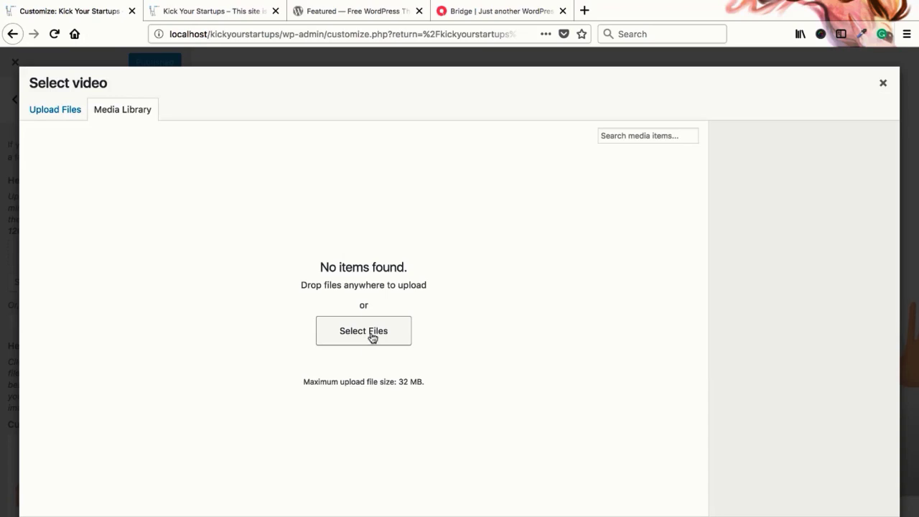
{"action": "left_click", "coordinate": [885, 89]}
Open youtube.com in a new browser tab to find a video for the header's YouTube URL
{"action": "left_click", "coordinate": [59, 323]}
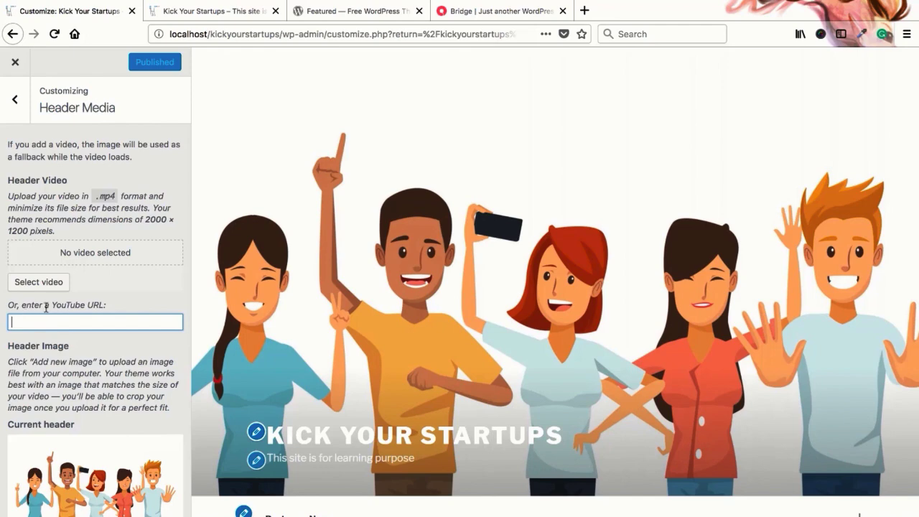
{"action": "left_click", "coordinate": [585, 11]}
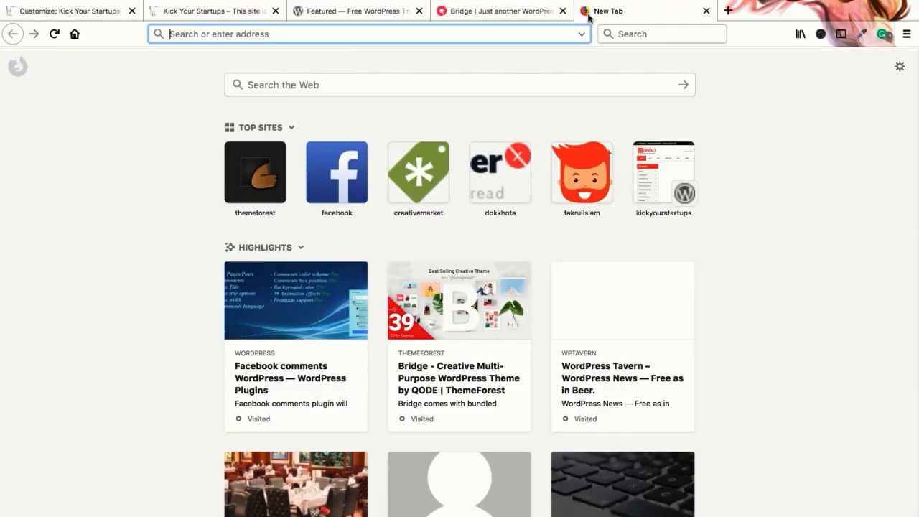
{"action": "type", "text": "you"}
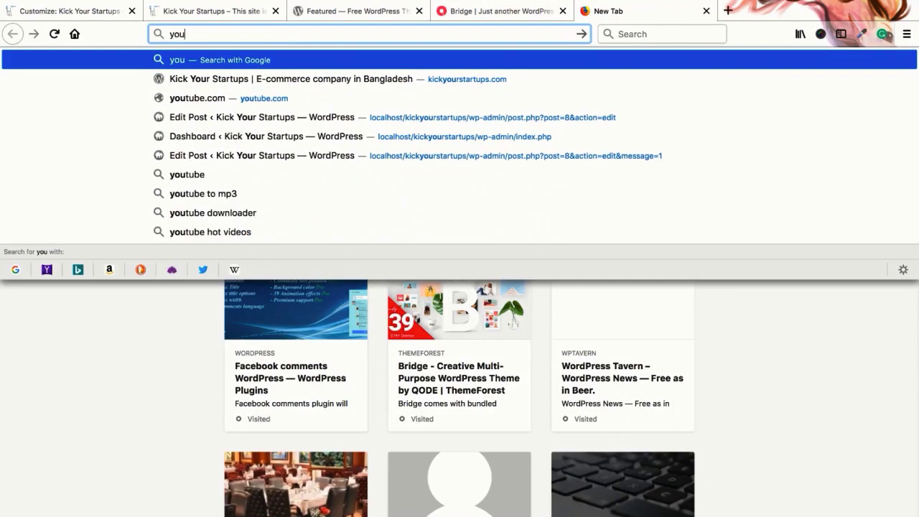
{"action": "key", "text": "Down"}
{"action": "key", "text": "Down"}
{"action": "key", "text": "Return"}
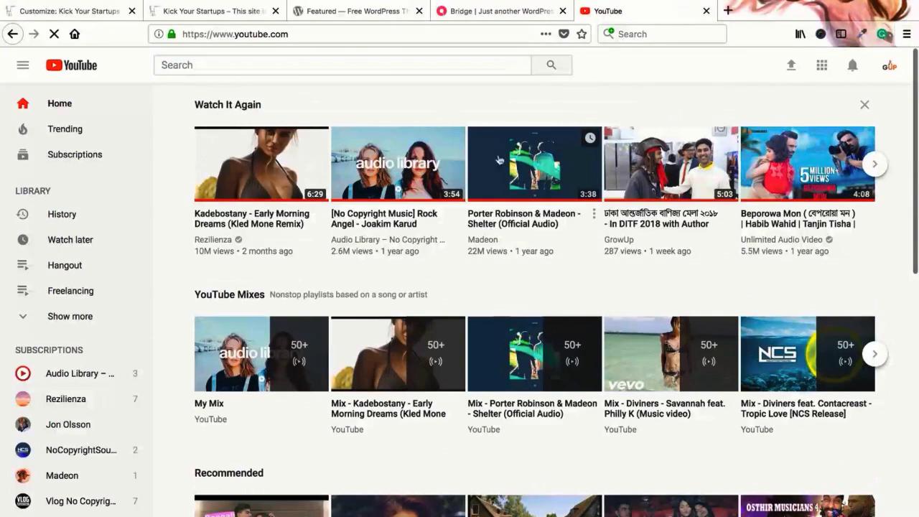
Open the video "Porter Robinson & Madeon - Shelter (Official Audio)" and copy its URL
{"action": "left_click", "coordinate": [505, 166]}
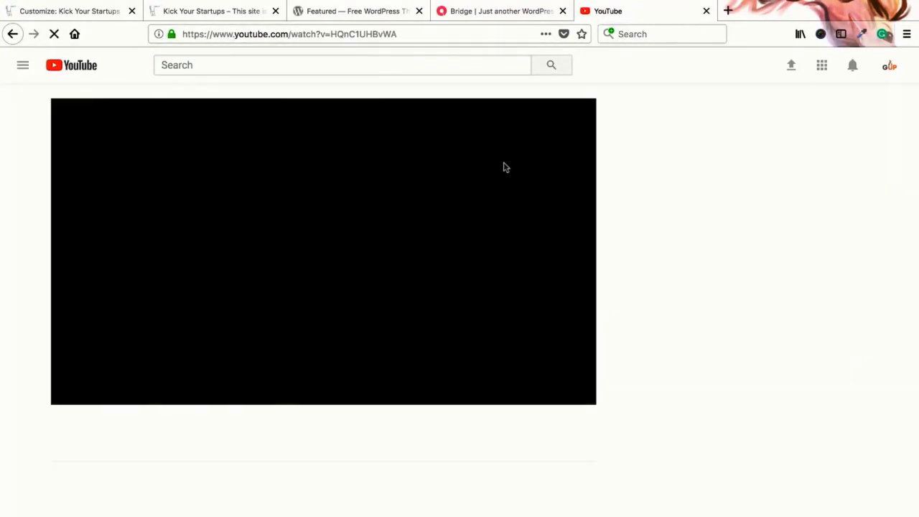
{"action": "left_click", "coordinate": [337, 34]}
{"action": "key", "text": "super+c"}
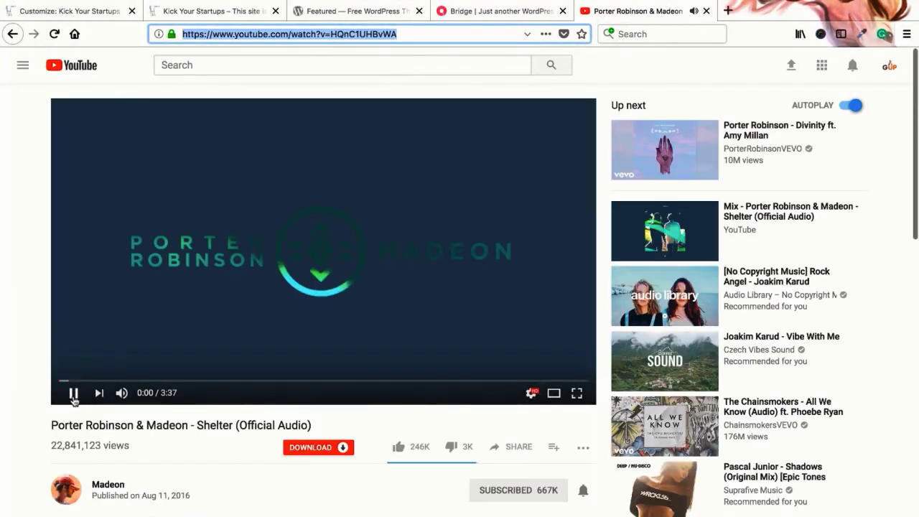
{"action": "left_click", "coordinate": [81, 147]}
{"action": "left_click", "coordinate": [77, 18]}
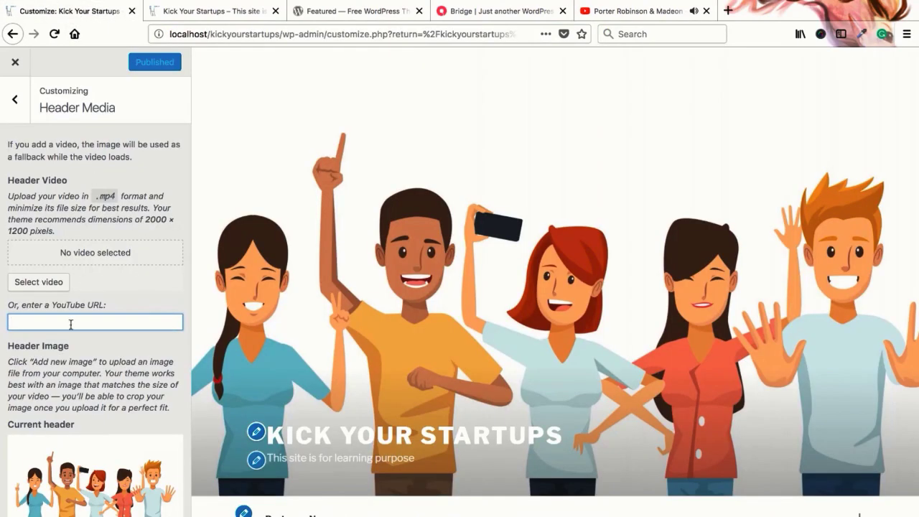
{"action": "key", "text": "super+v"}
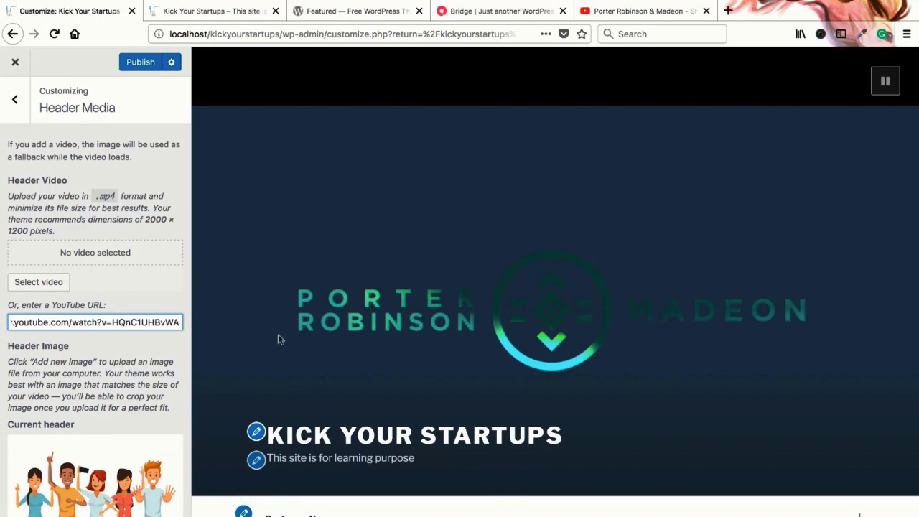
{"action": "left_click", "coordinate": [143, 62]}
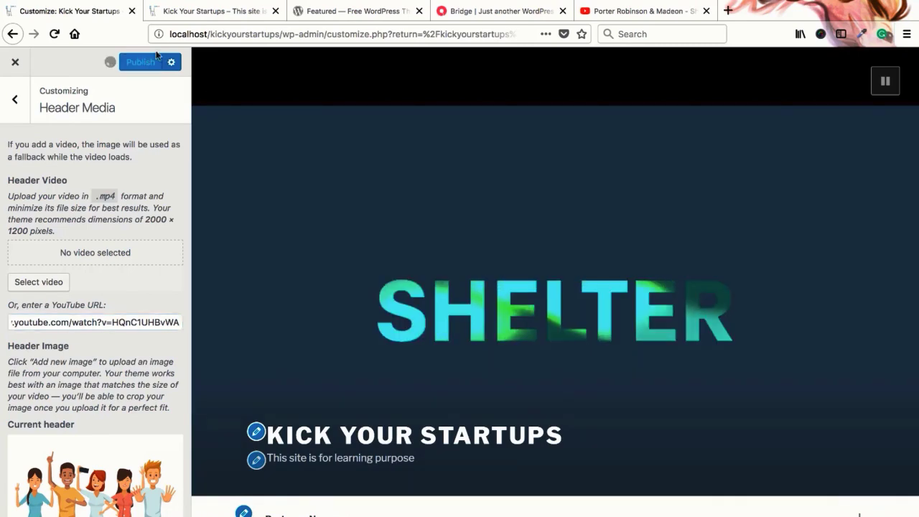
Reload the live front page to check the header video, and return to the customizer
{"action": "left_click", "coordinate": [205, 10]}
{"action": "right_click", "coordinate": [208, 11]}
{"action": "left_click", "coordinate": [227, 12]}
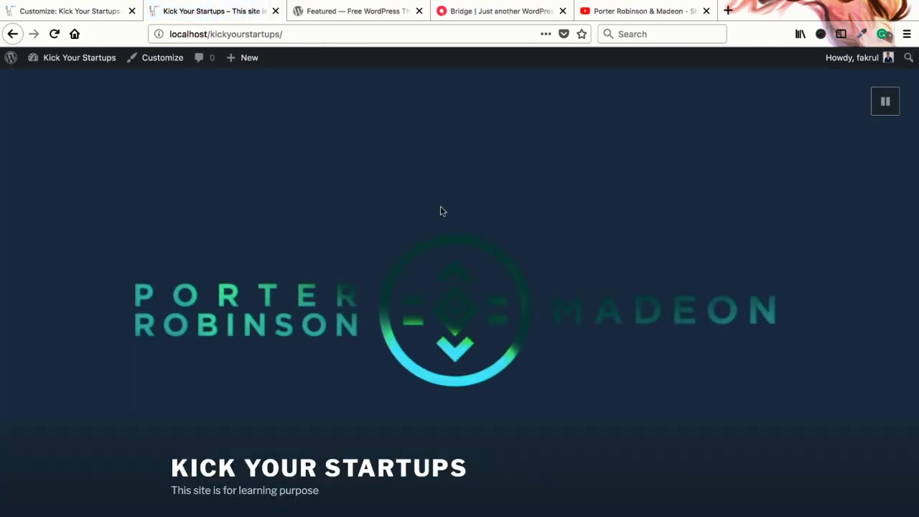
{"action": "left_click", "coordinate": [108, 15]}
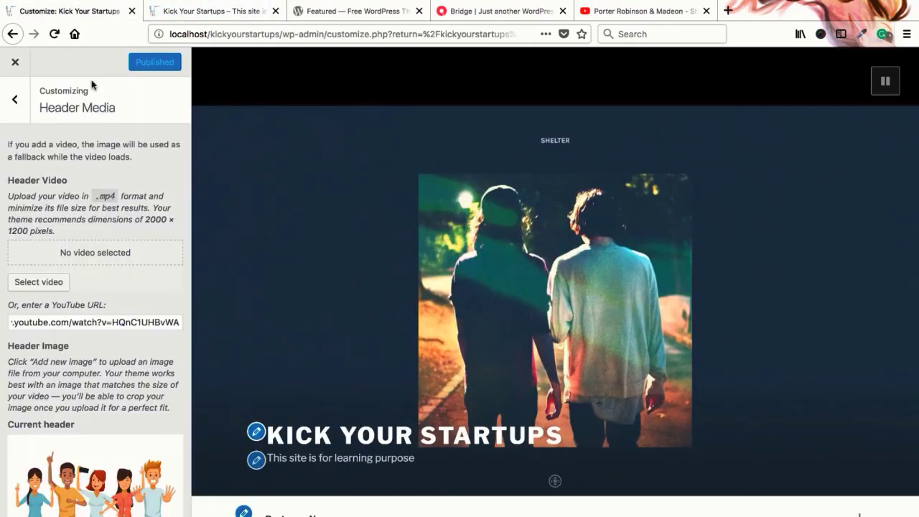
Close the customizer, reload the Menus admin page, and open the theme's Header settings
{"action": "left_click", "coordinate": [16, 64]}
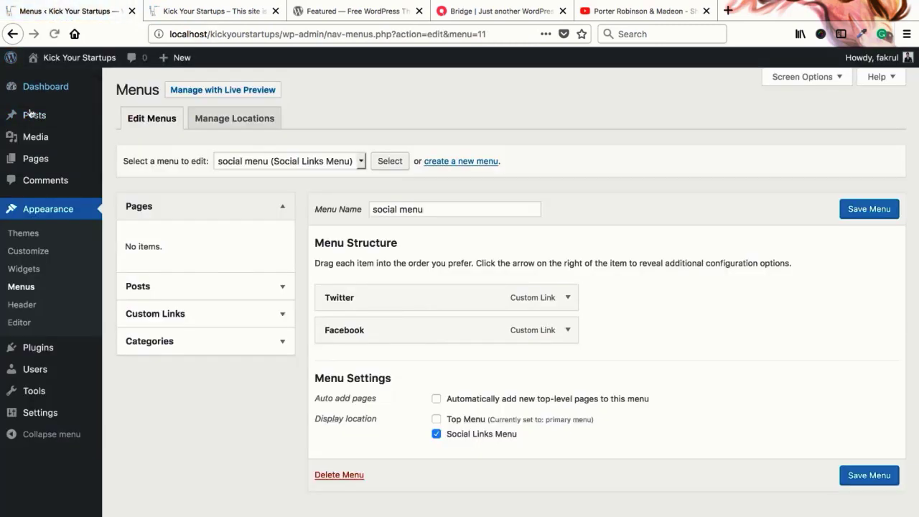
{"action": "left_click", "coordinate": [21, 287]}
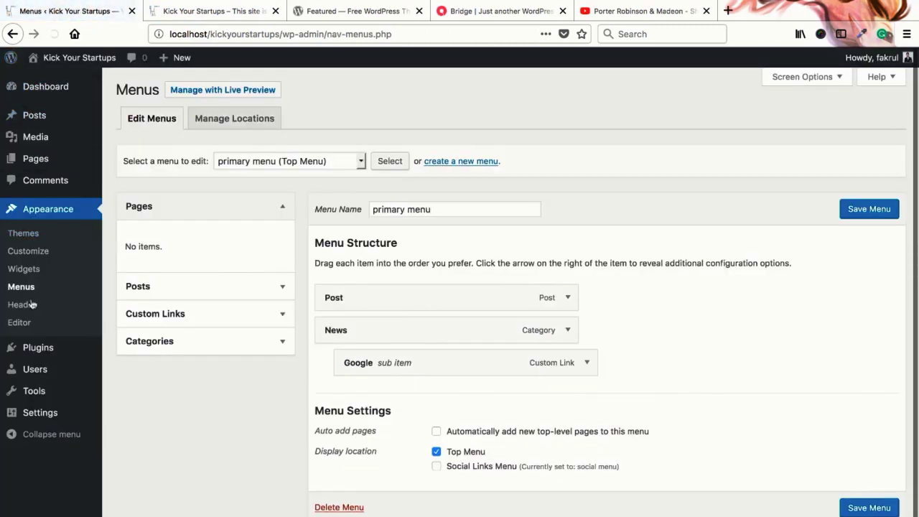
{"action": "left_click", "coordinate": [21, 305]}
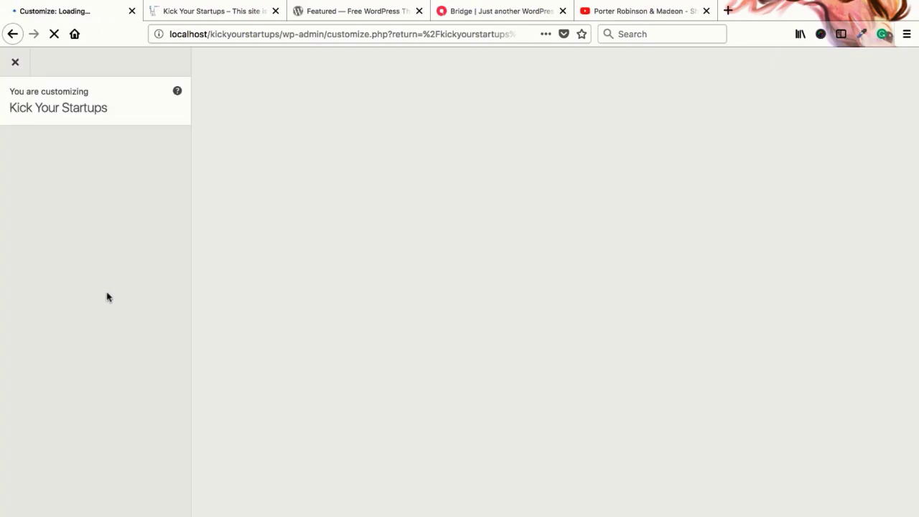